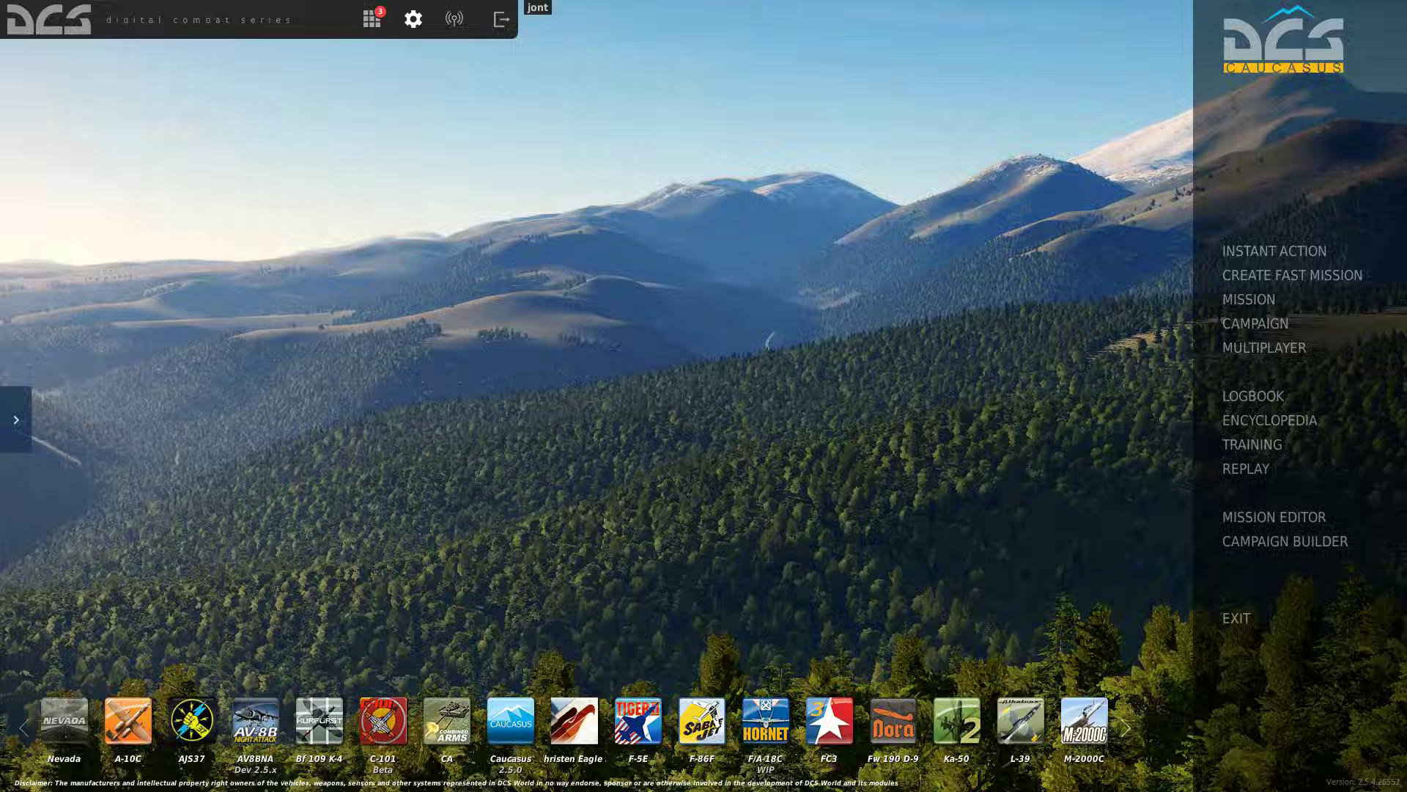
Open the control options and display the Axis Commands category for the F/A-18C Sim
left_click(413, 21)
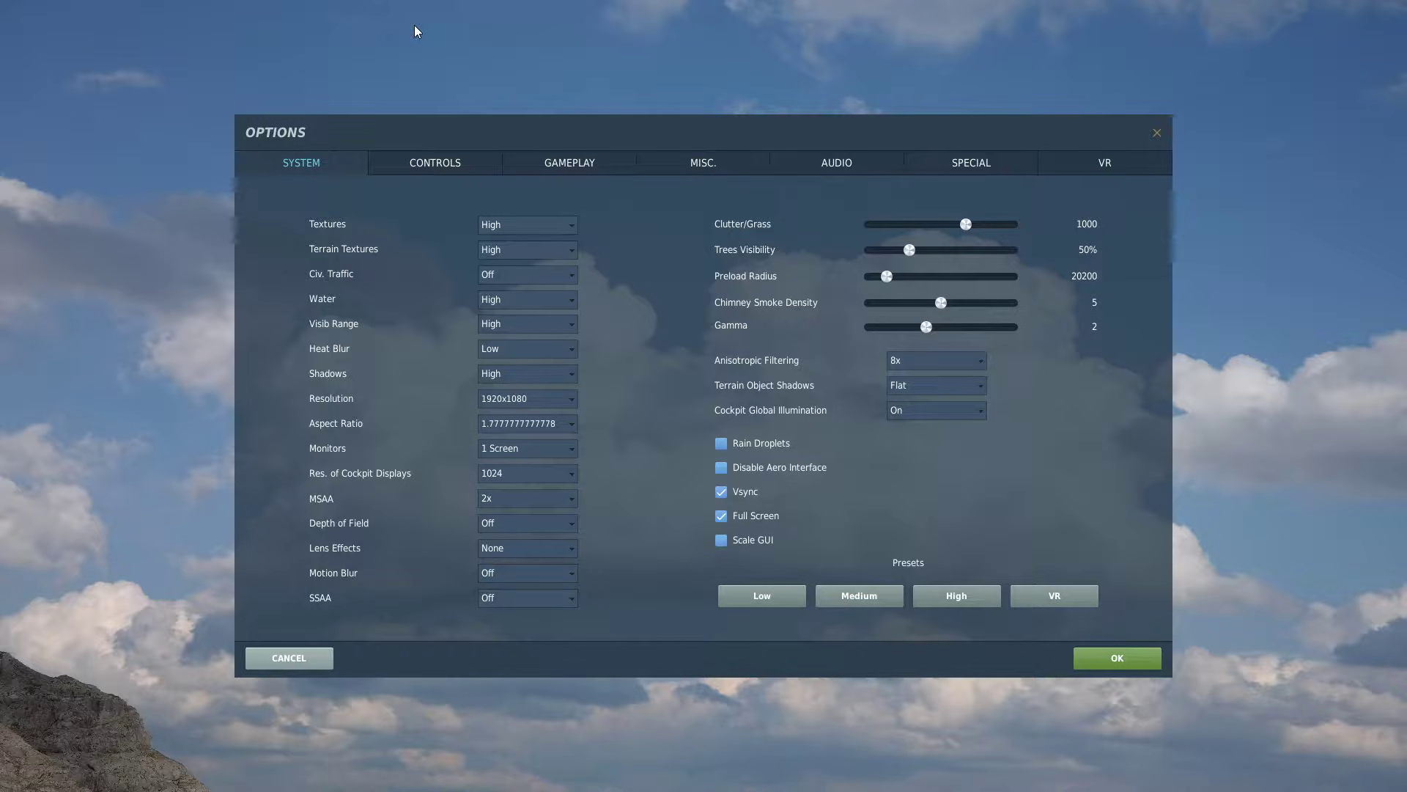
left_click(424, 165)
left_click(342, 190)
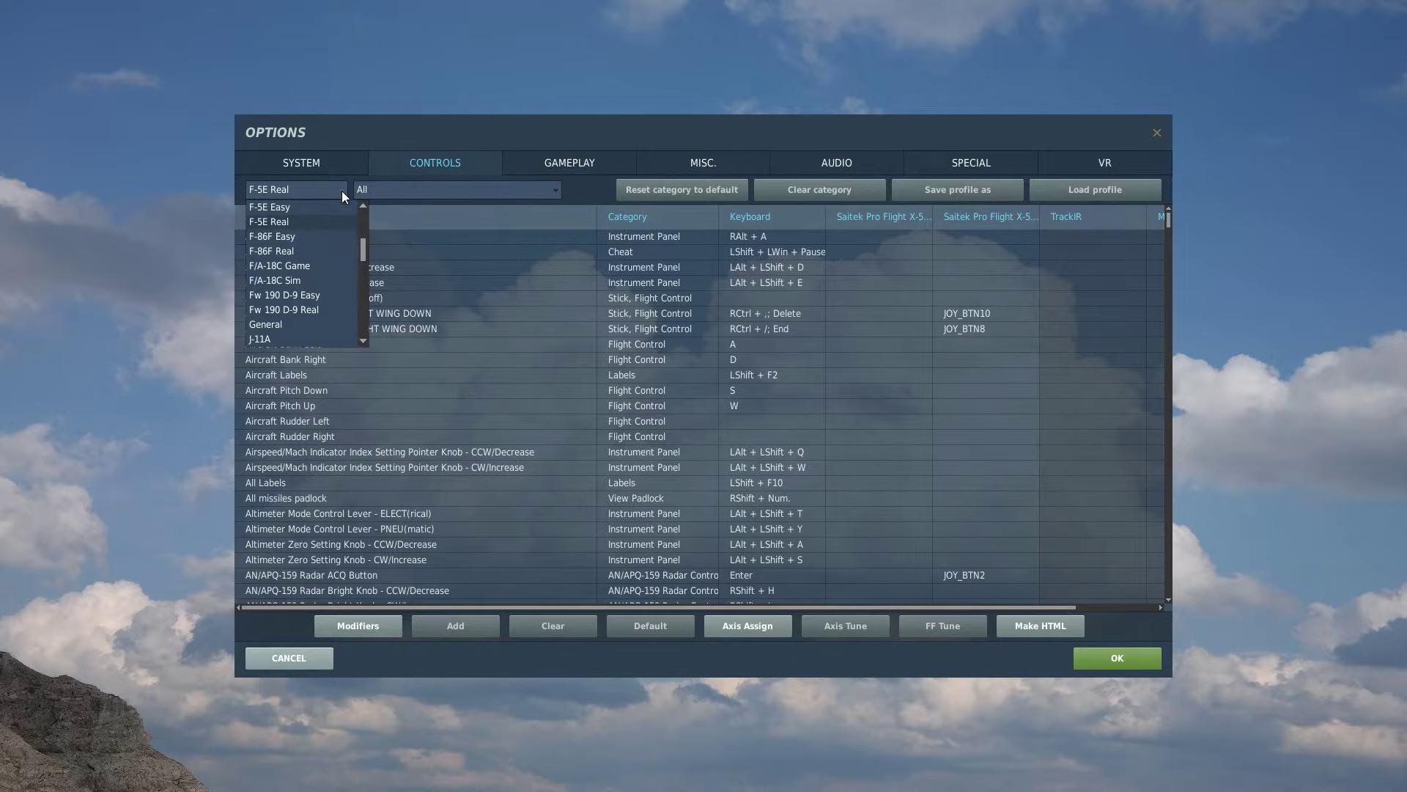
left_click(274, 280)
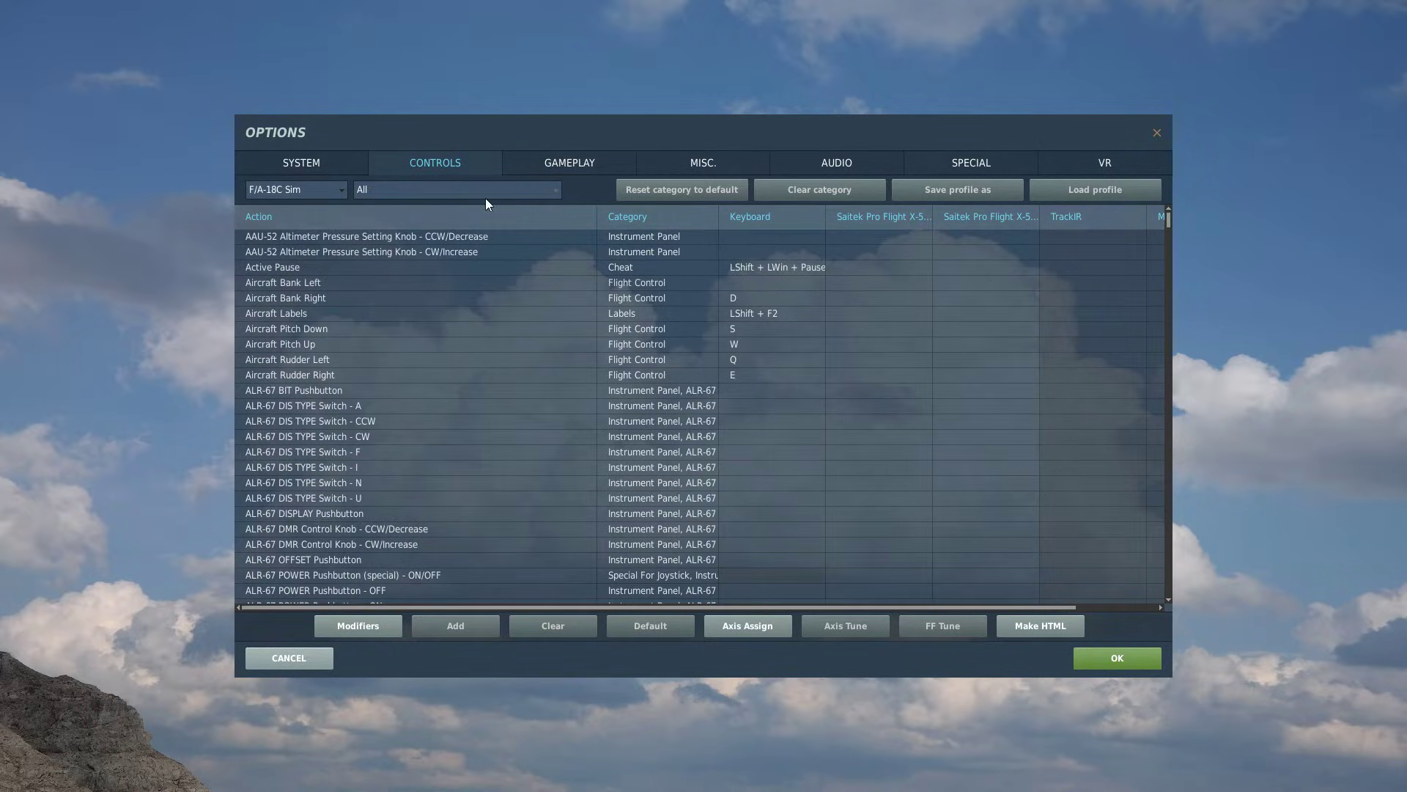
left_click(553, 195)
left_click(401, 240)
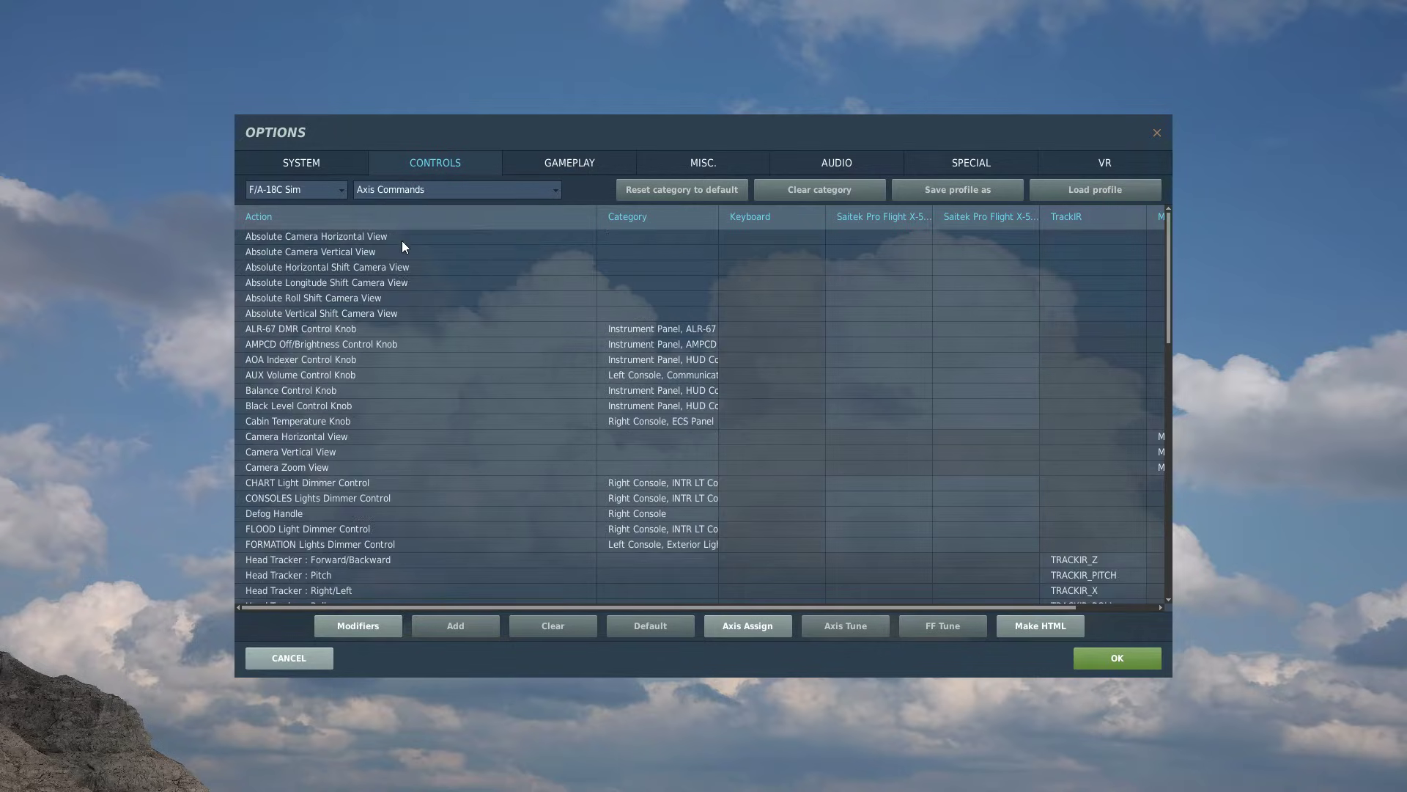
Bind the Zoom View axis to JOY_Z on the first Saitek Pro Flight device
scroll(523, 332, "down", 15)
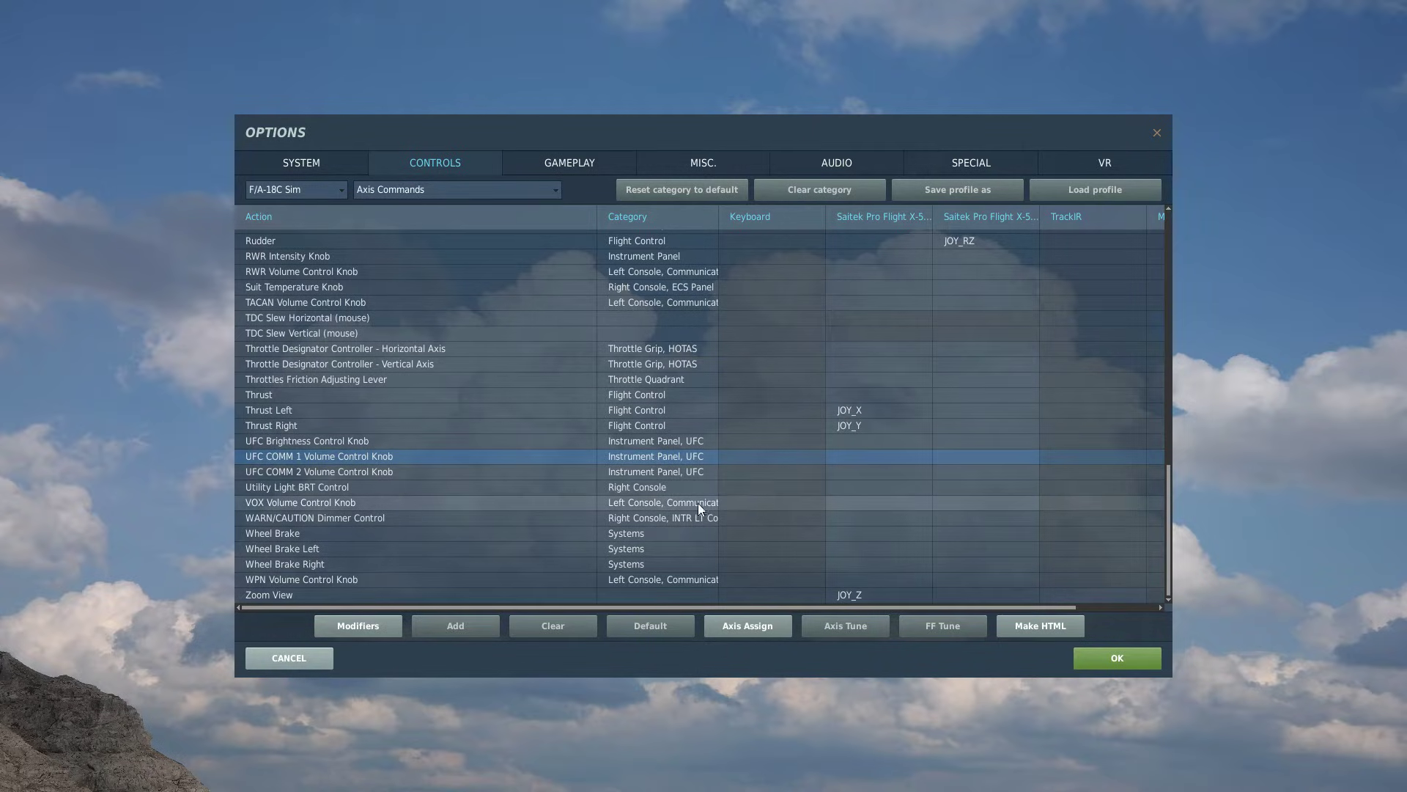
double_click(869, 597)
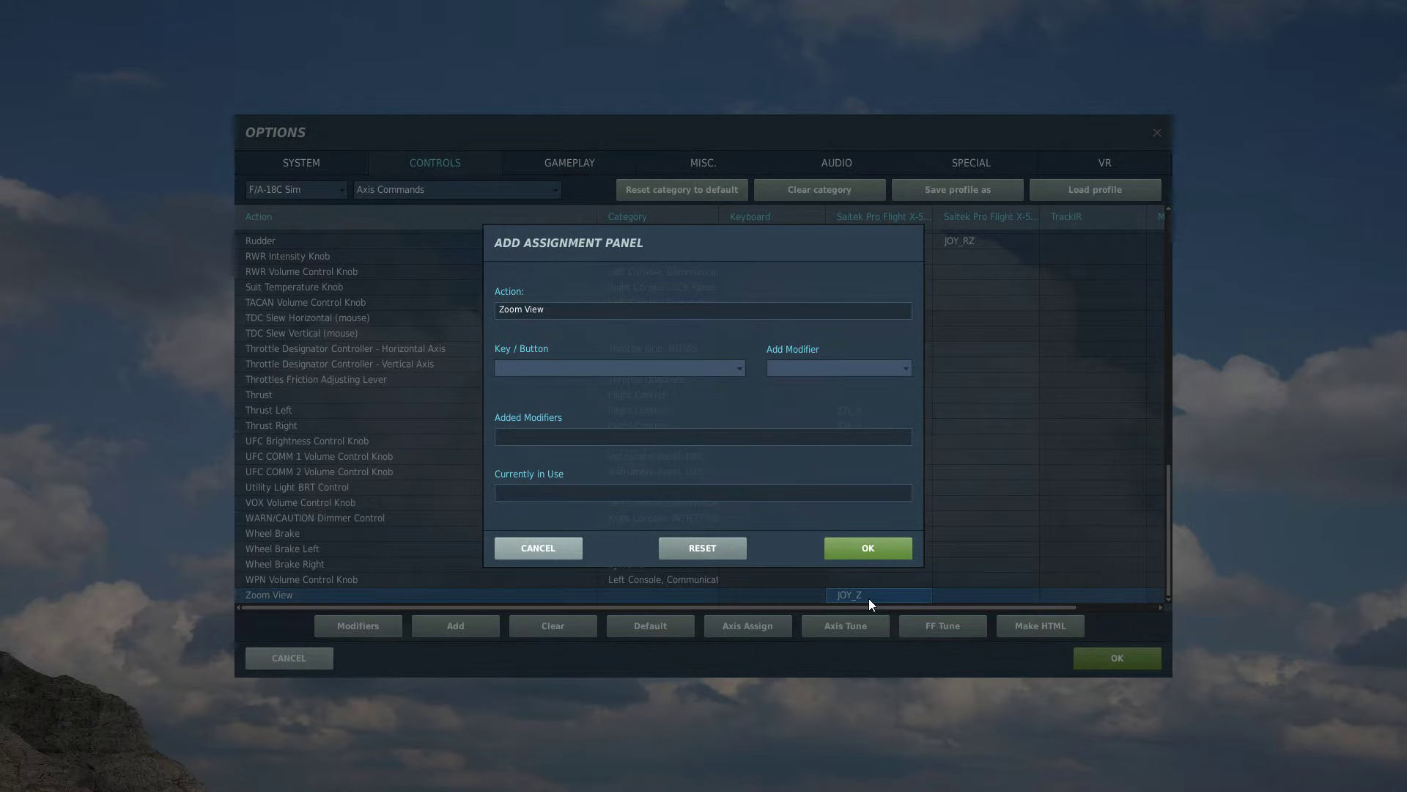
left_click(874, 546)
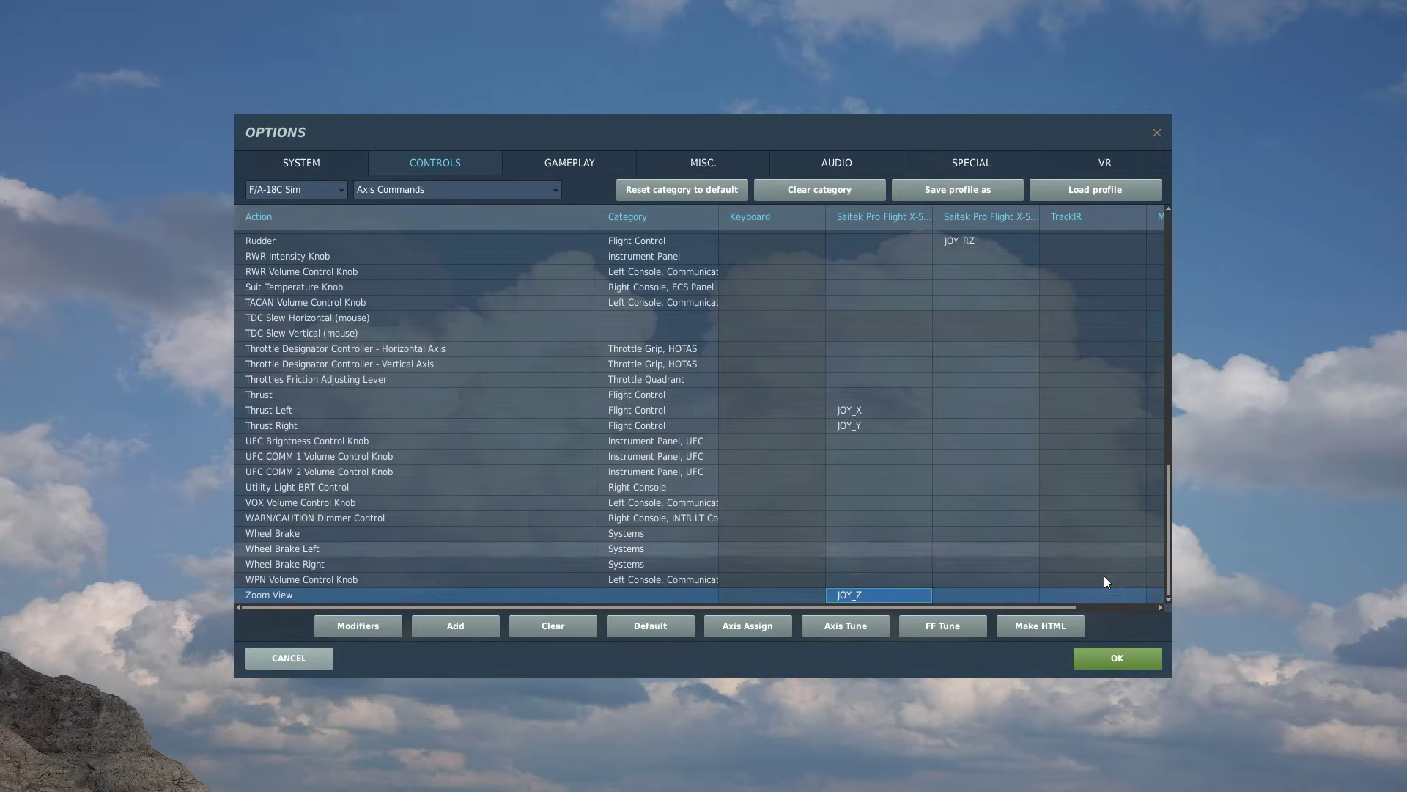
Bind Thrust Right to JOY_Y and Thrust Left to JOY_X on the first Saitek Pro Flight device
double_click(873, 425)
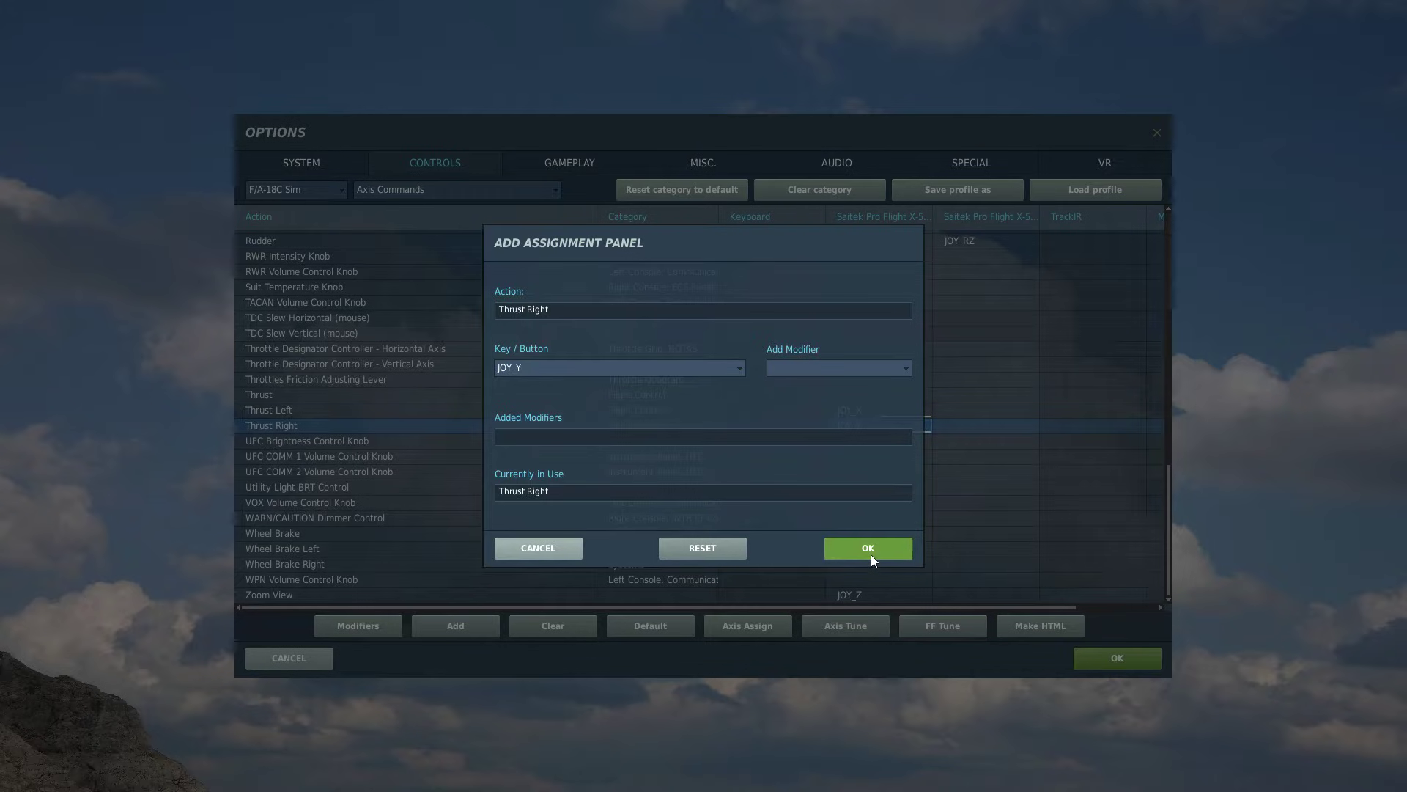
left_click(871, 555)
double_click(889, 413)
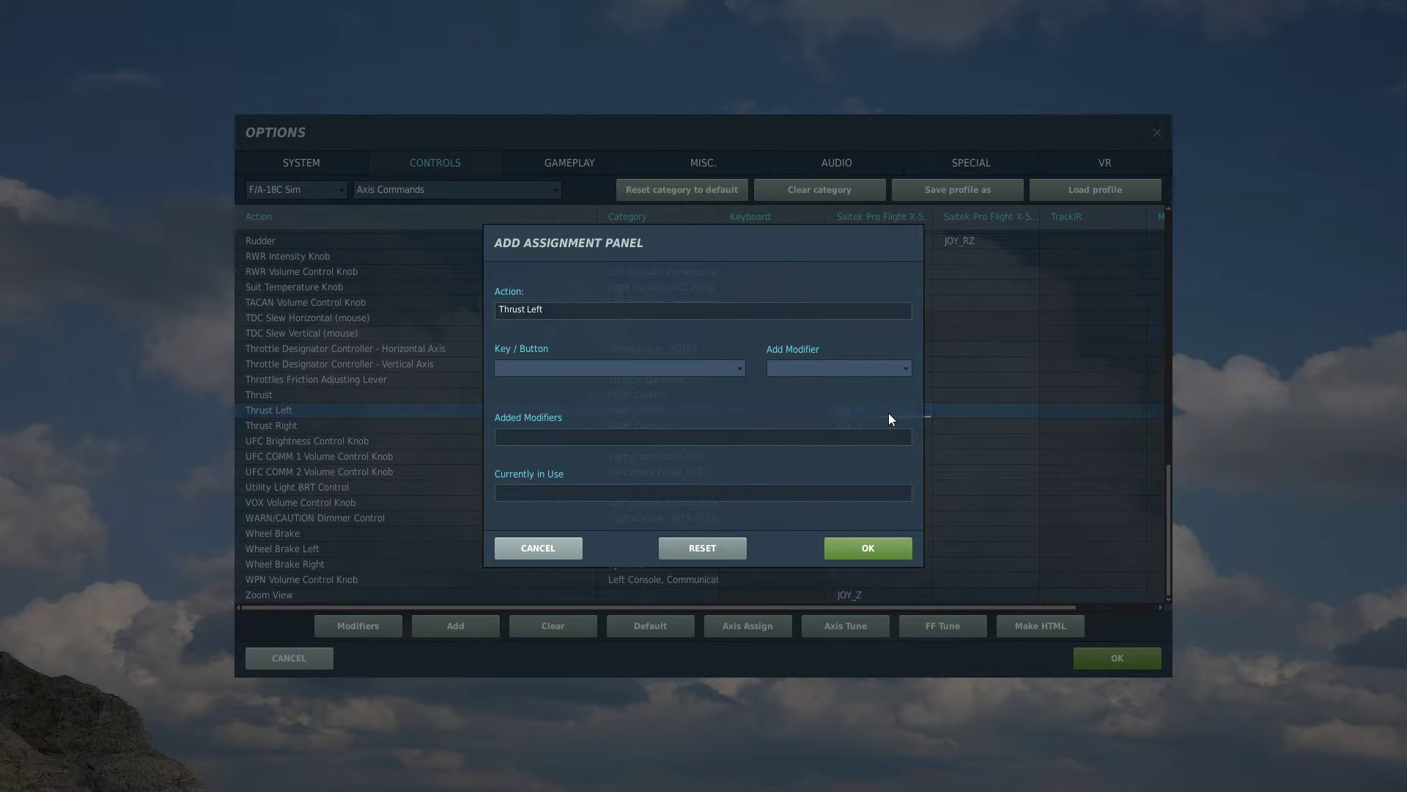
left_click(873, 549)
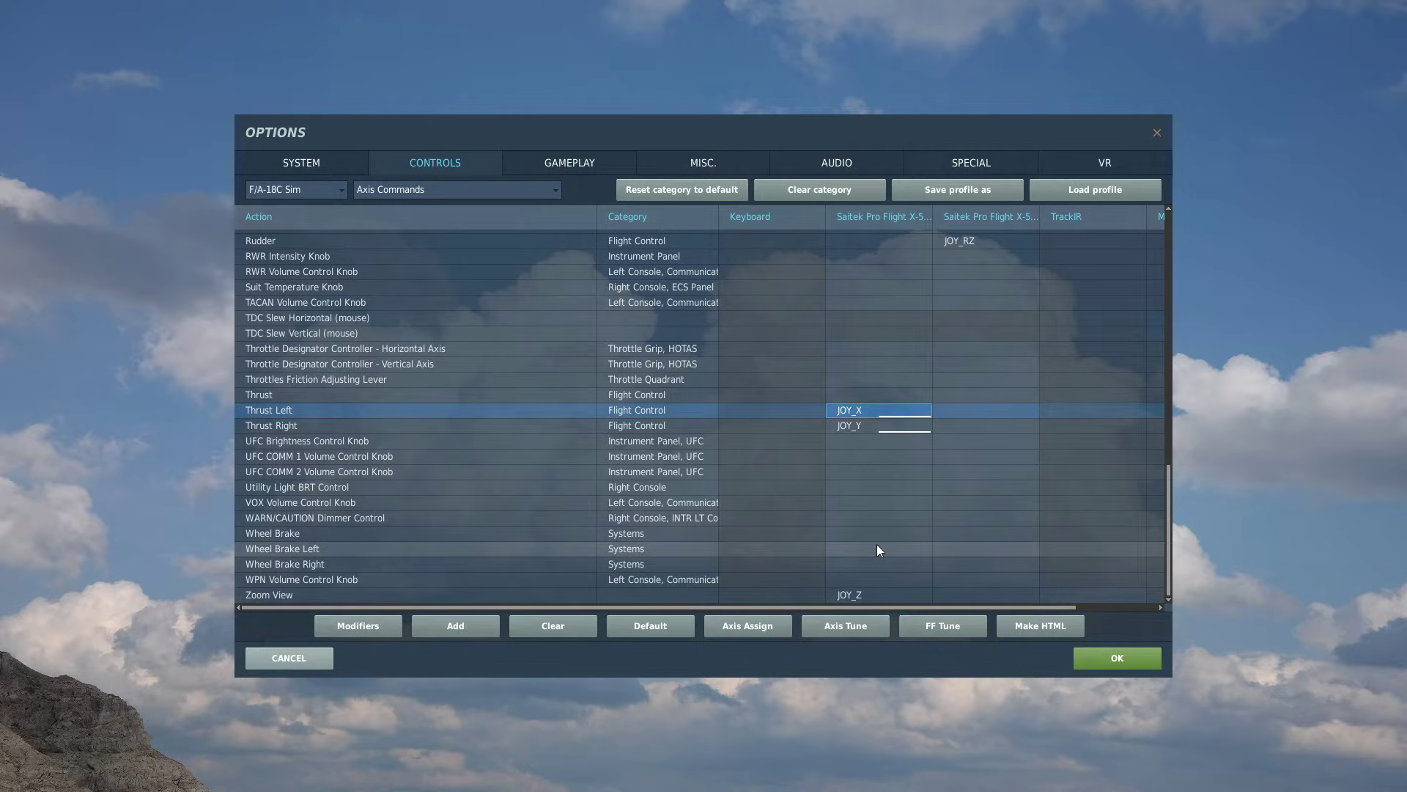
Bind Rudder to JOY_RZ on the second Saitek Pro Flight device and tune the axis to a curvature of 25
scroll(897, 518, "up", 6)
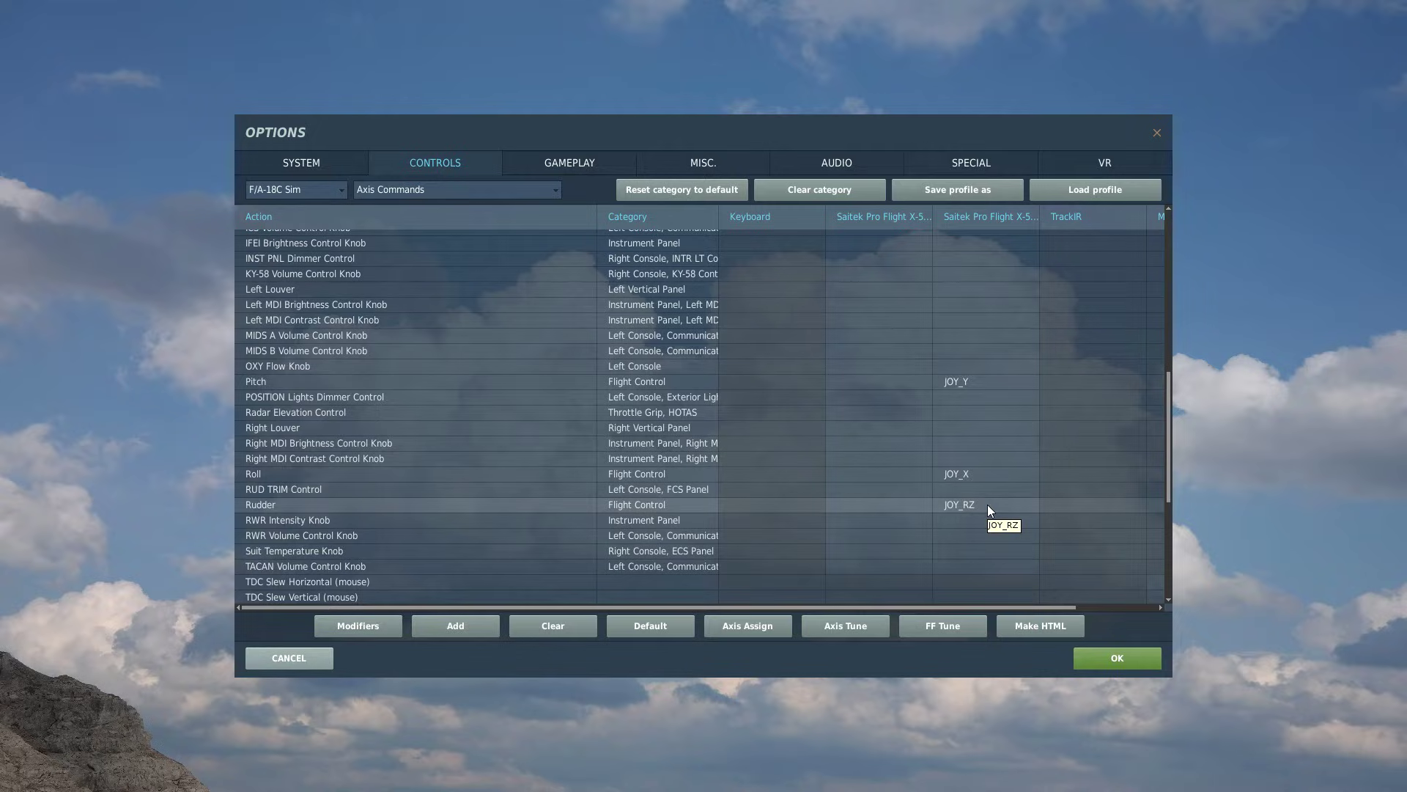
double_click(987, 504)
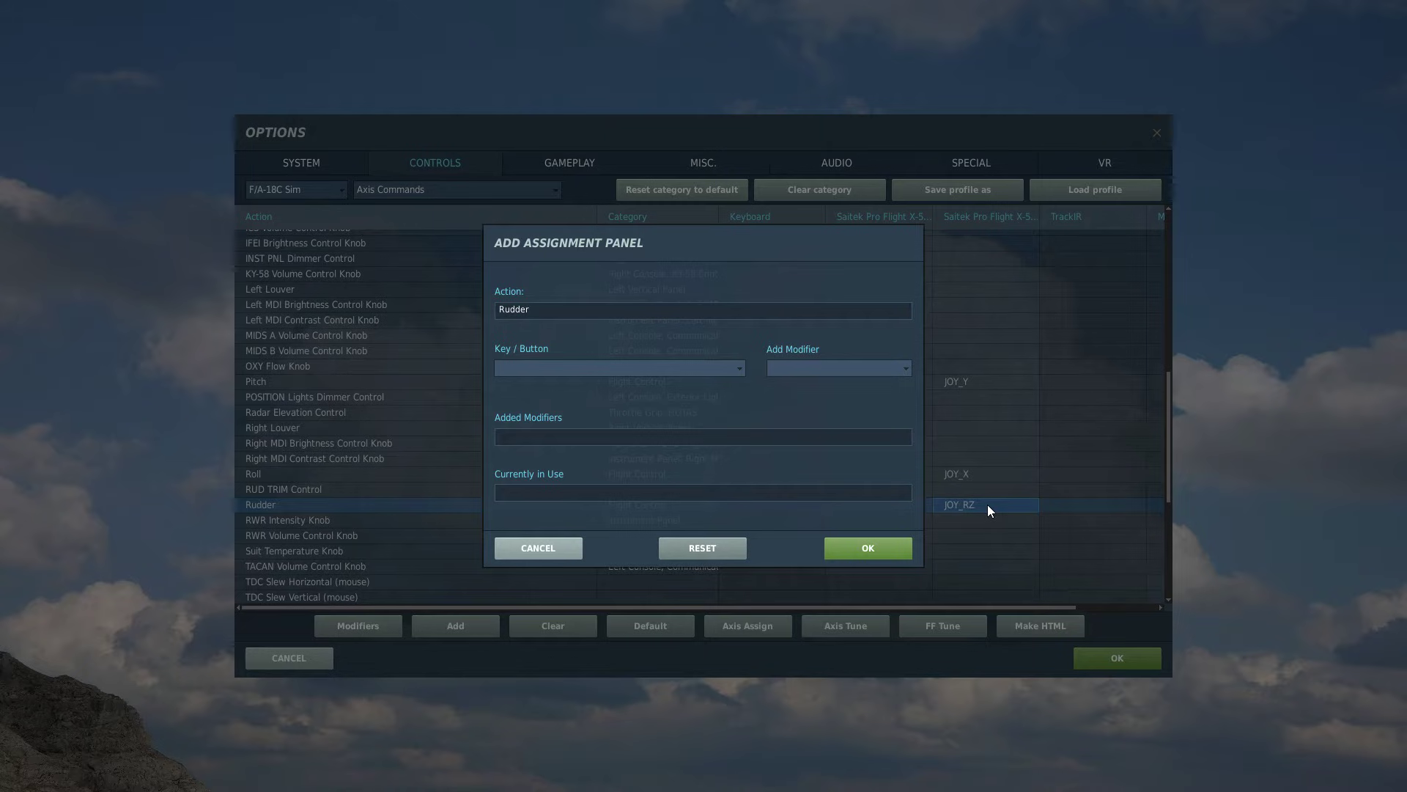
left_click(881, 553)
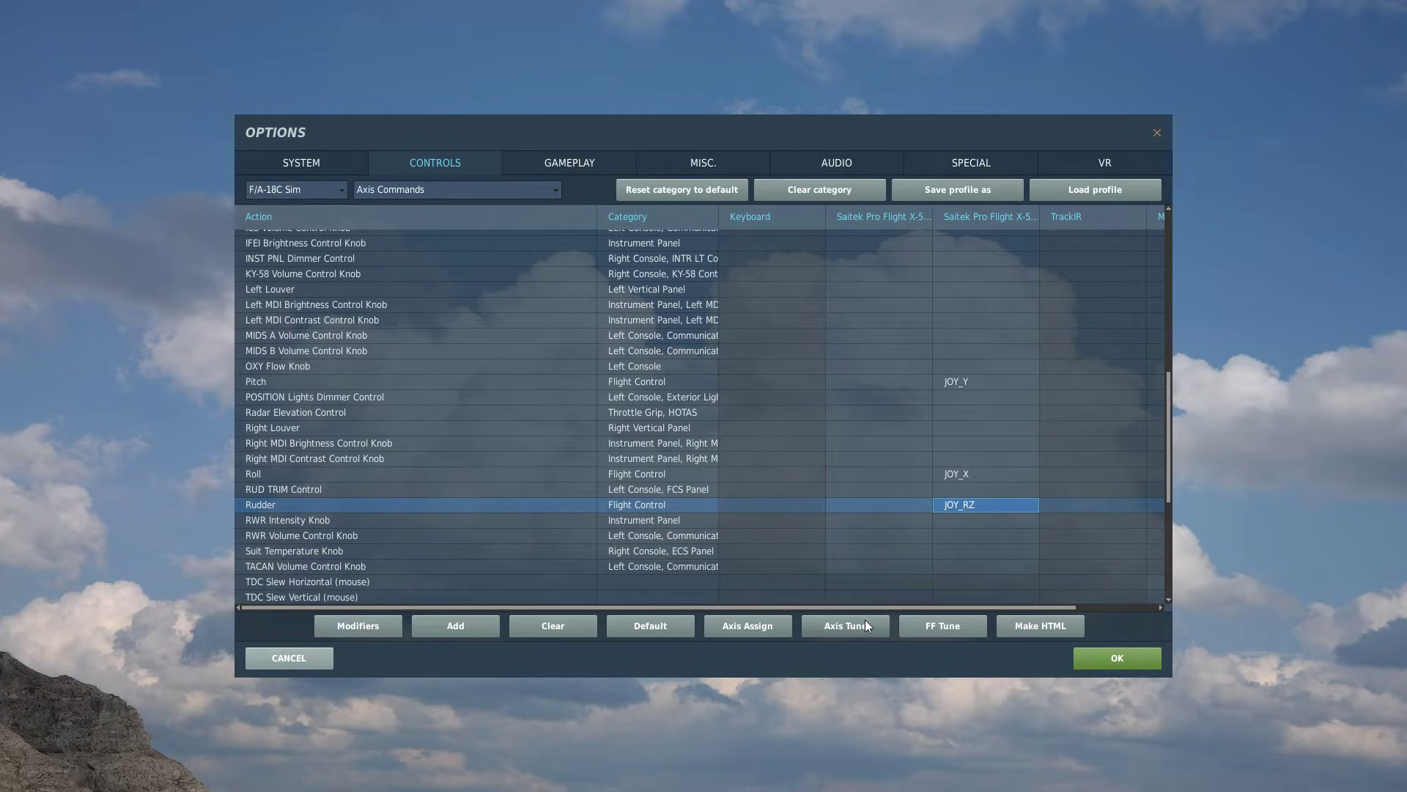
left_click(822, 627)
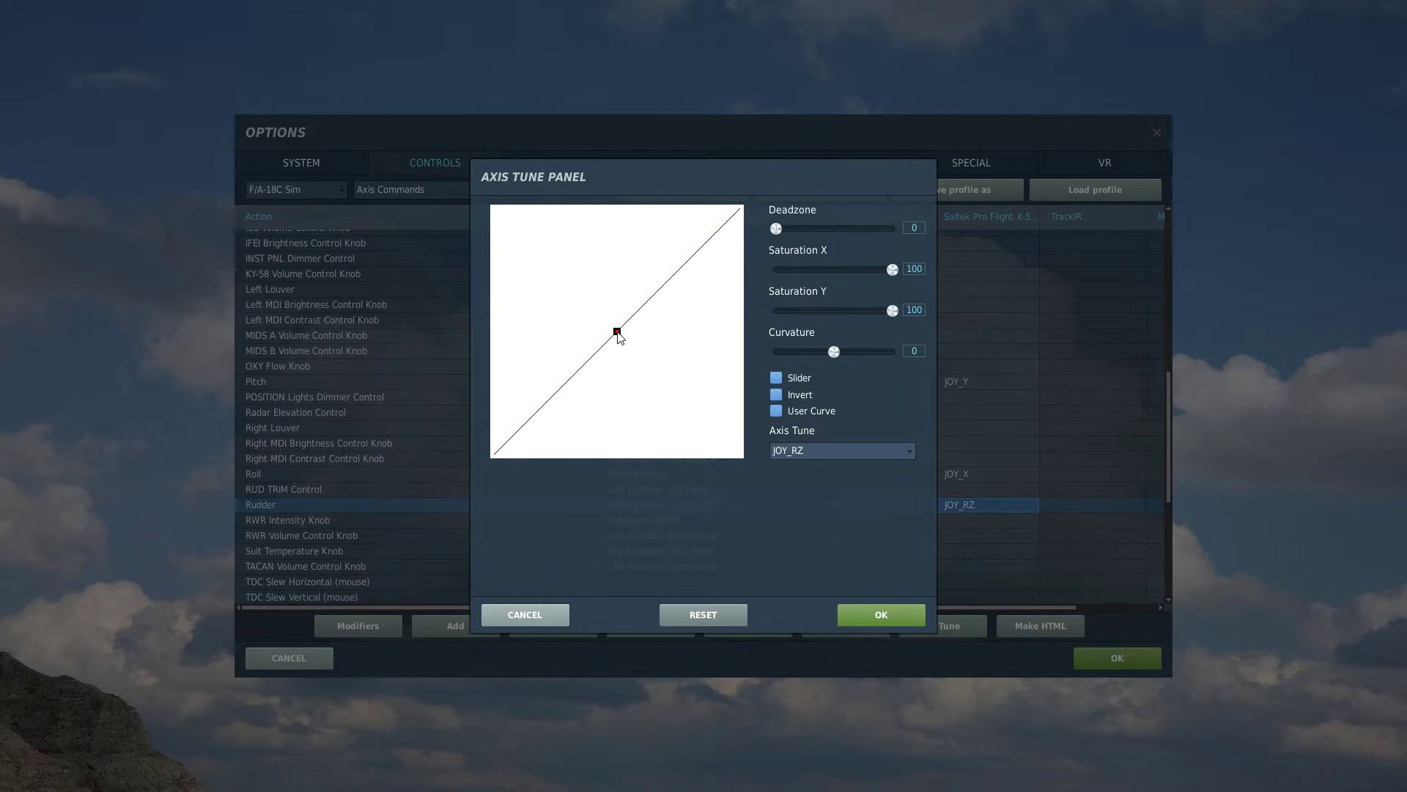
left_click_drag(837, 352, 850, 353)
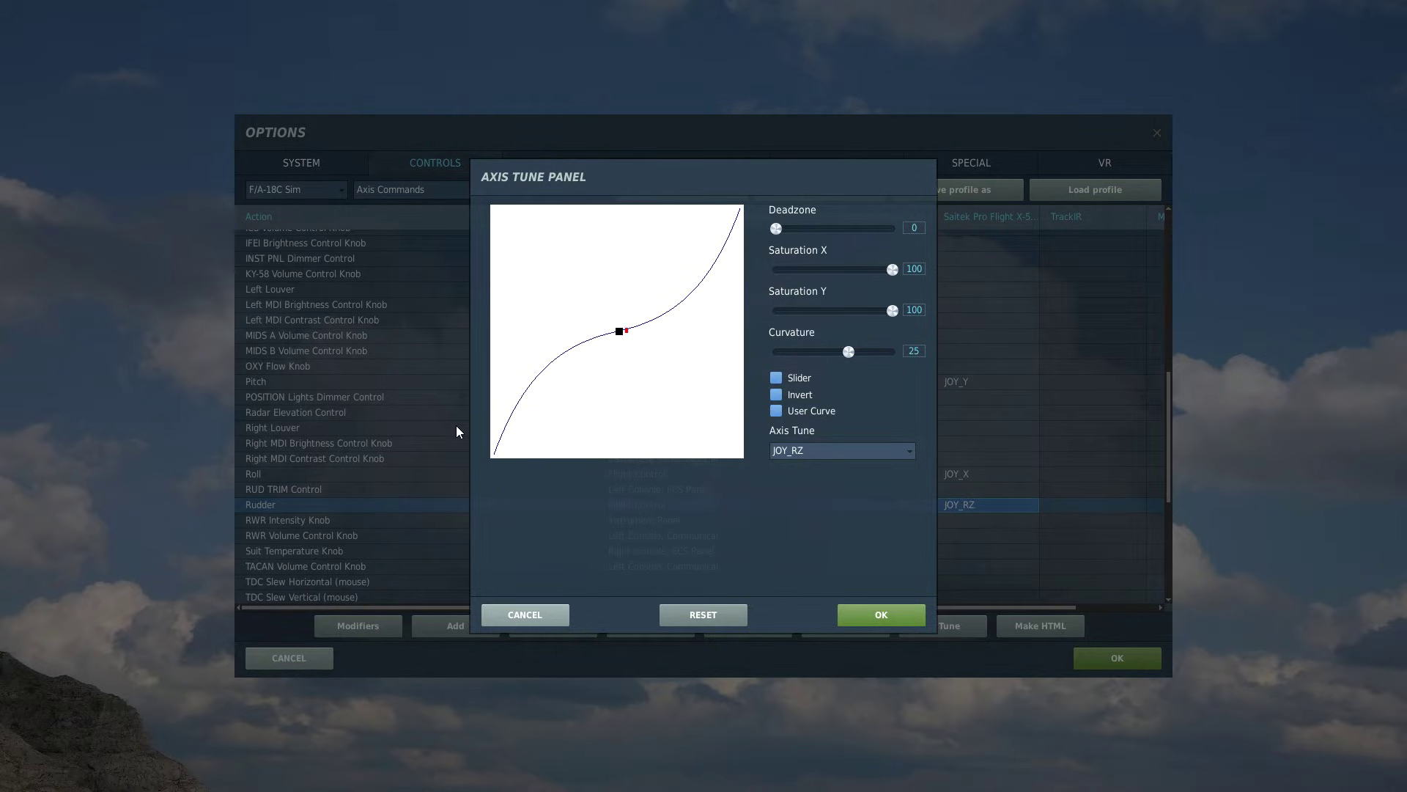
left_click(860, 613)
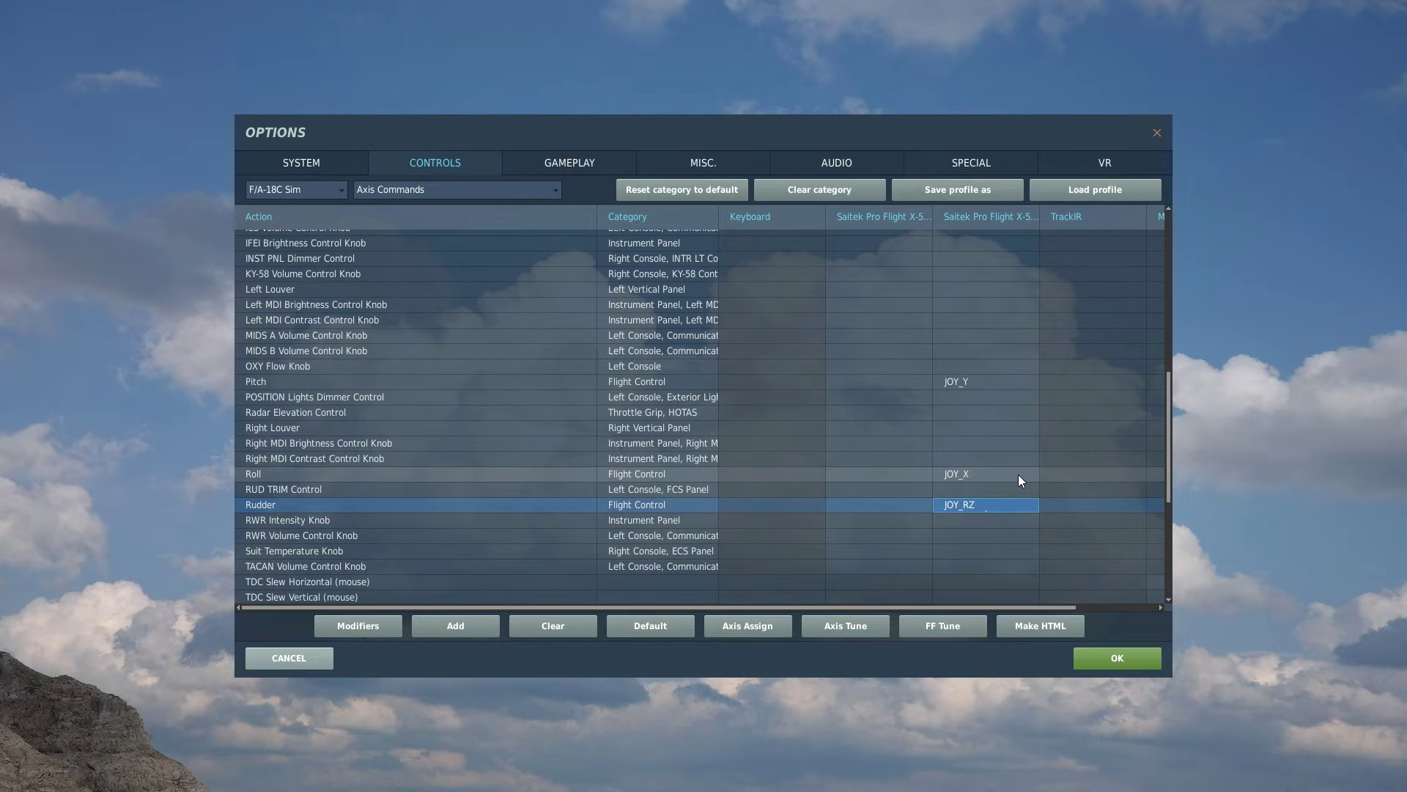
Bind Roll to JOY_X on the second Saitek Pro Flight device and tune the axis to a curvature of 26
left_click(982, 479)
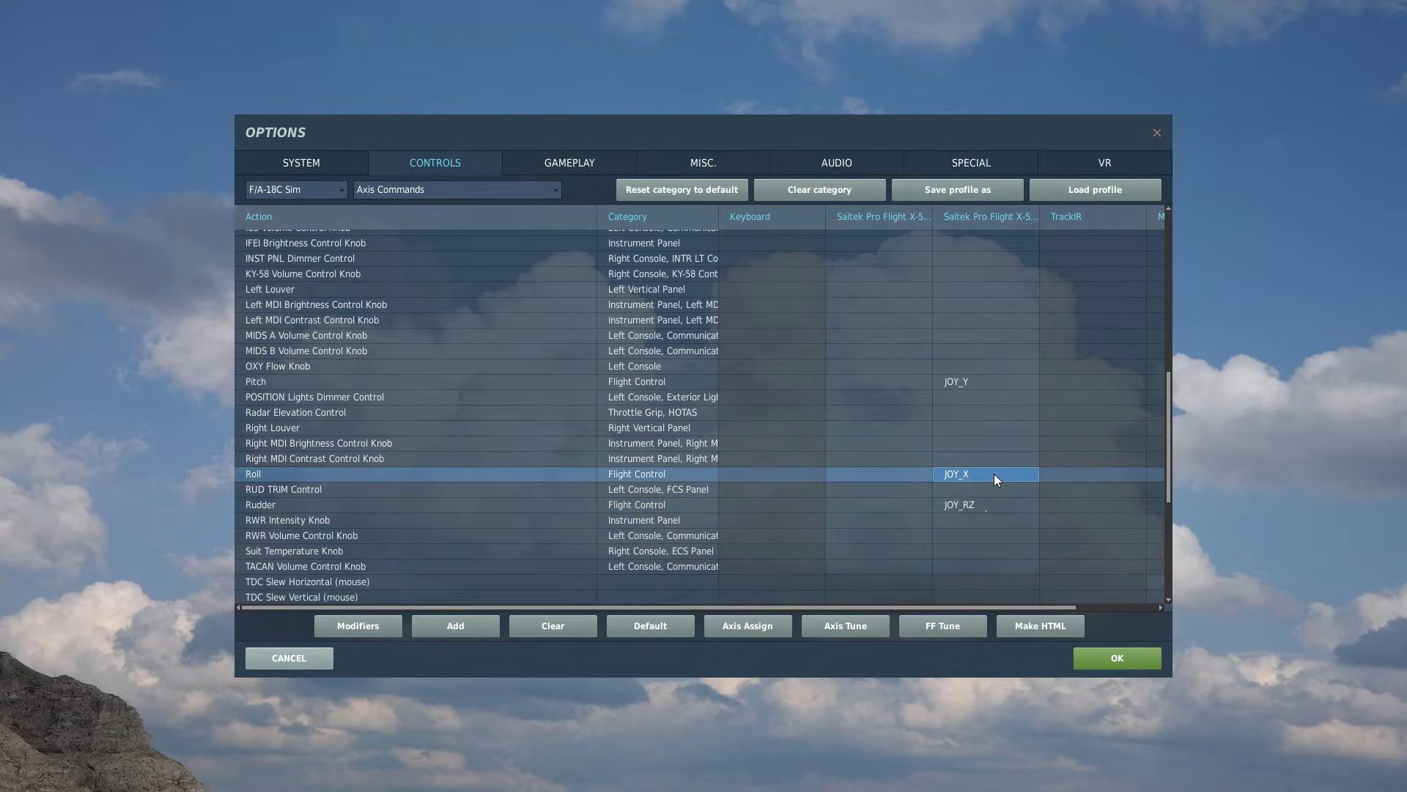
double_click(996, 477)
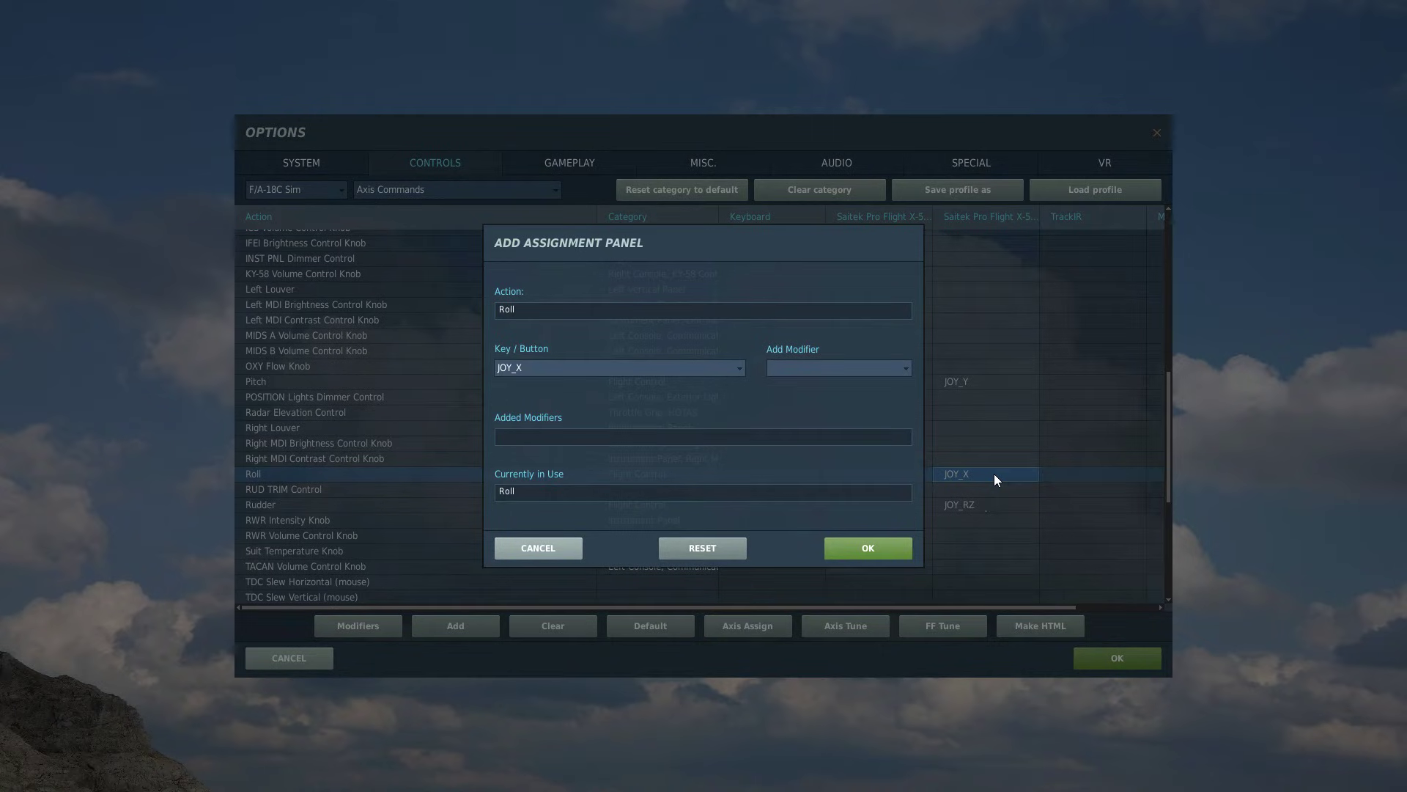
left_click(879, 555)
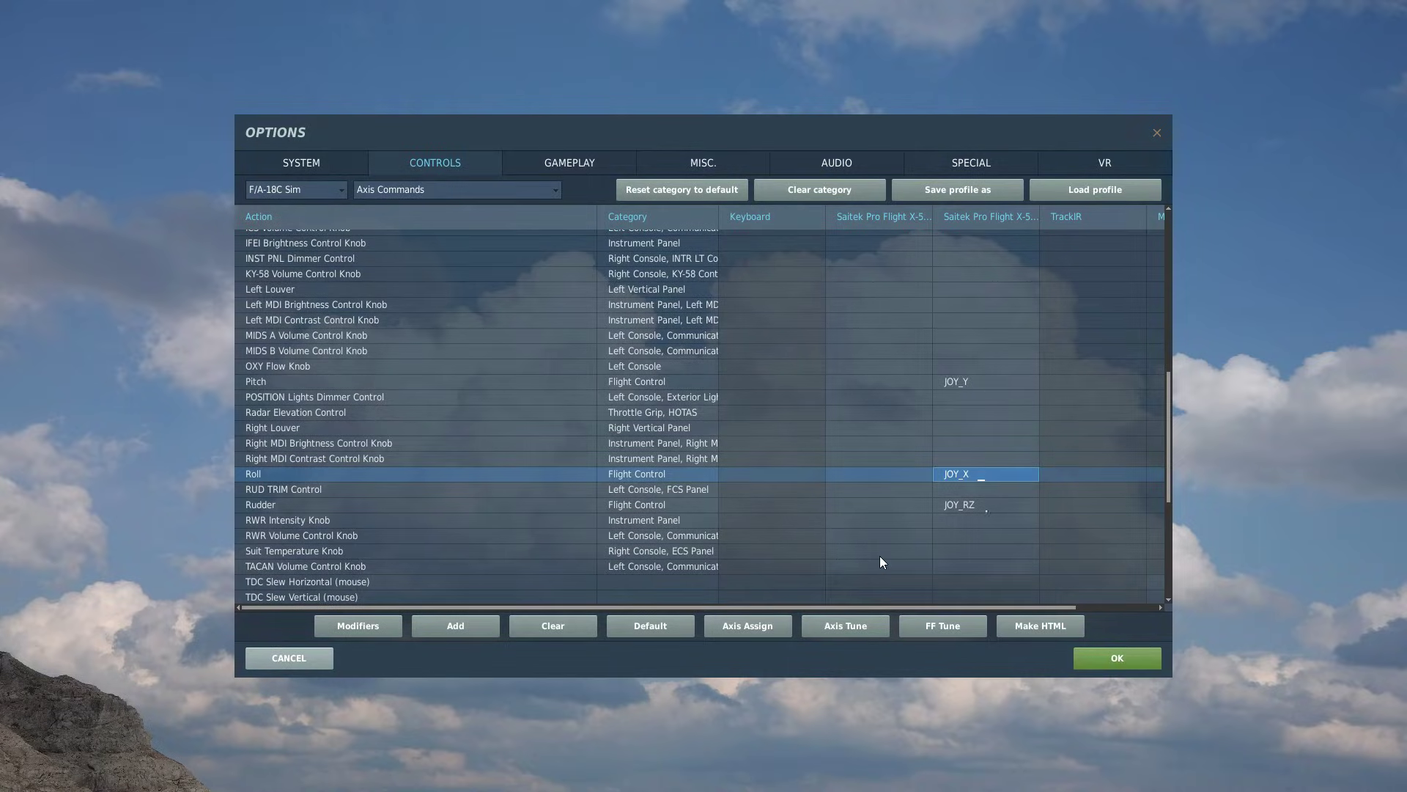
left_click(845, 626)
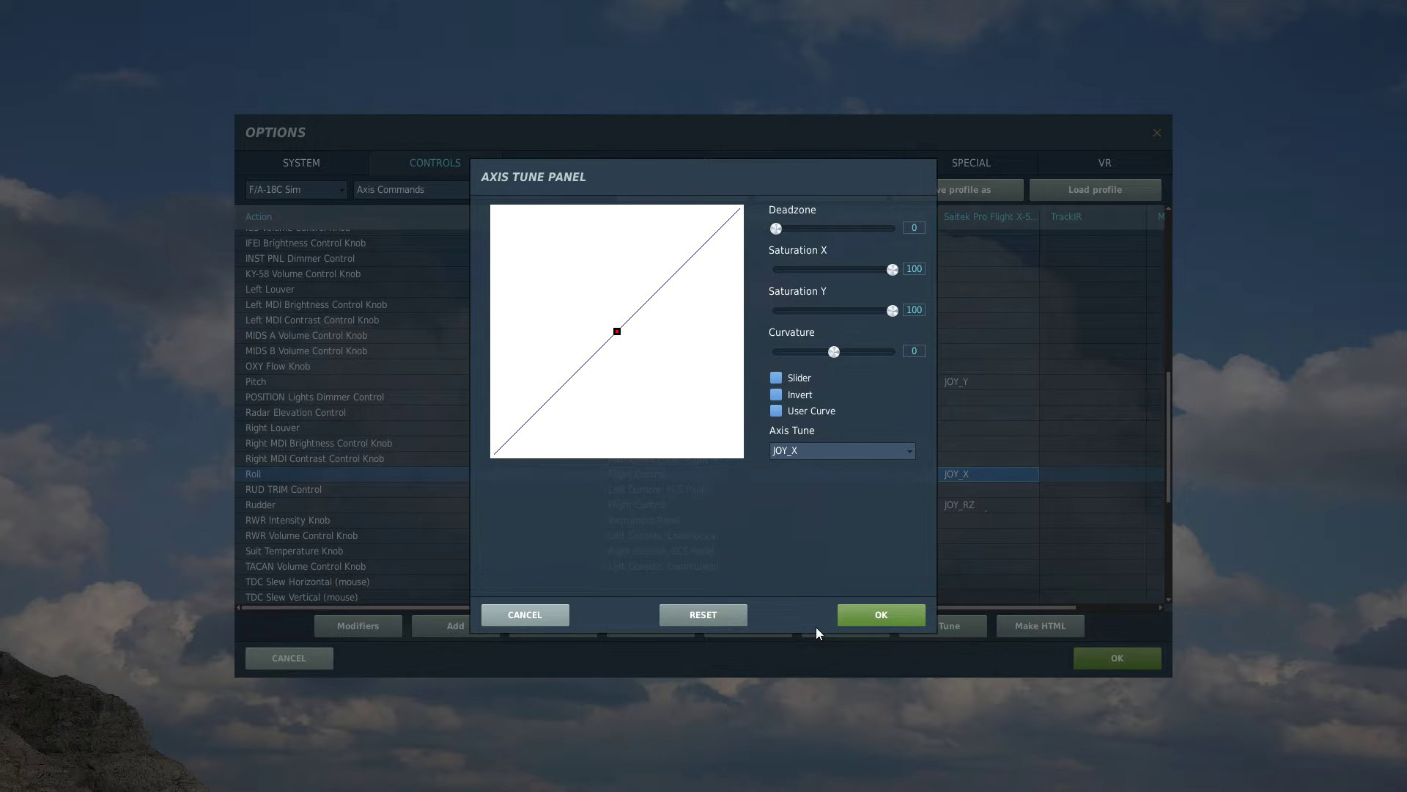
left_click_drag(833, 352, 849, 358)
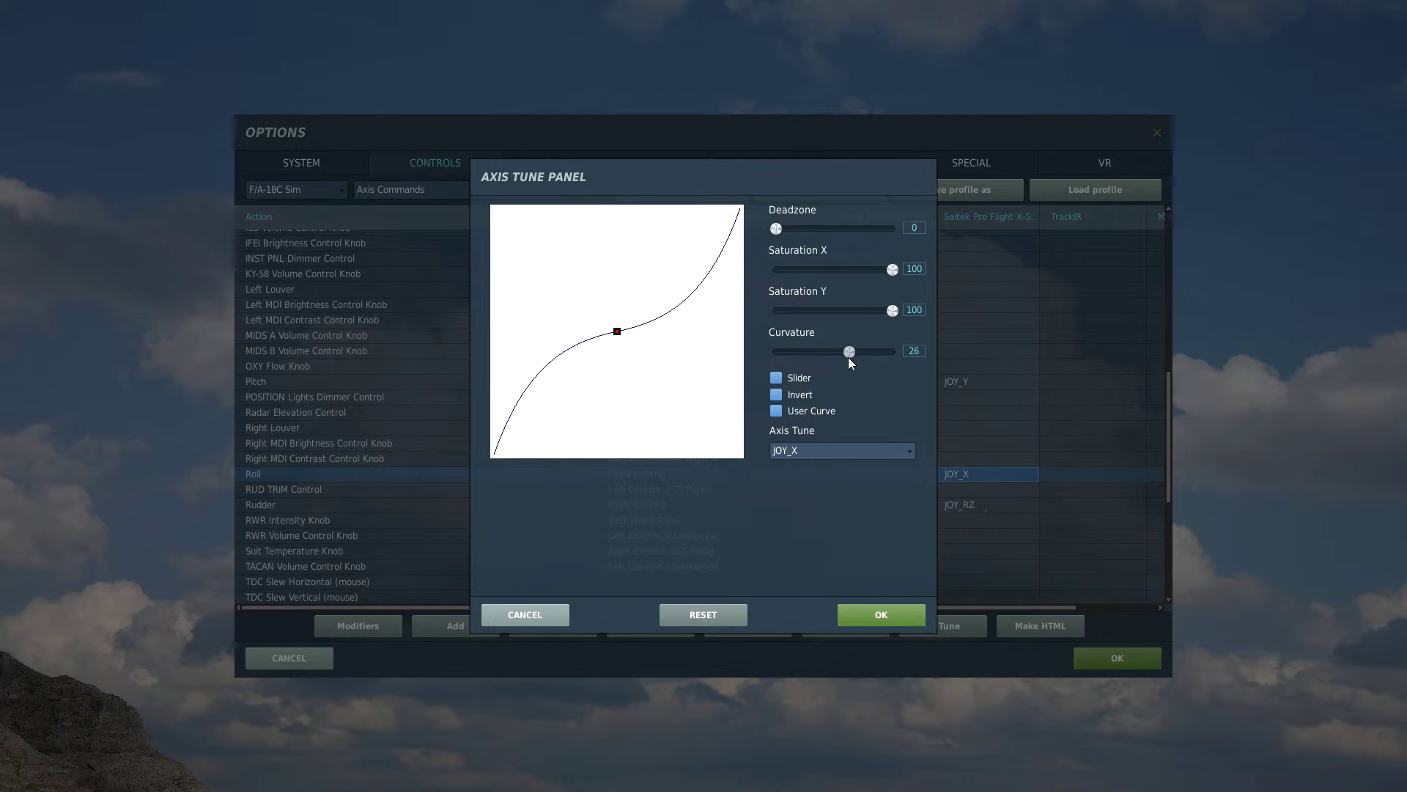
left_click(897, 615)
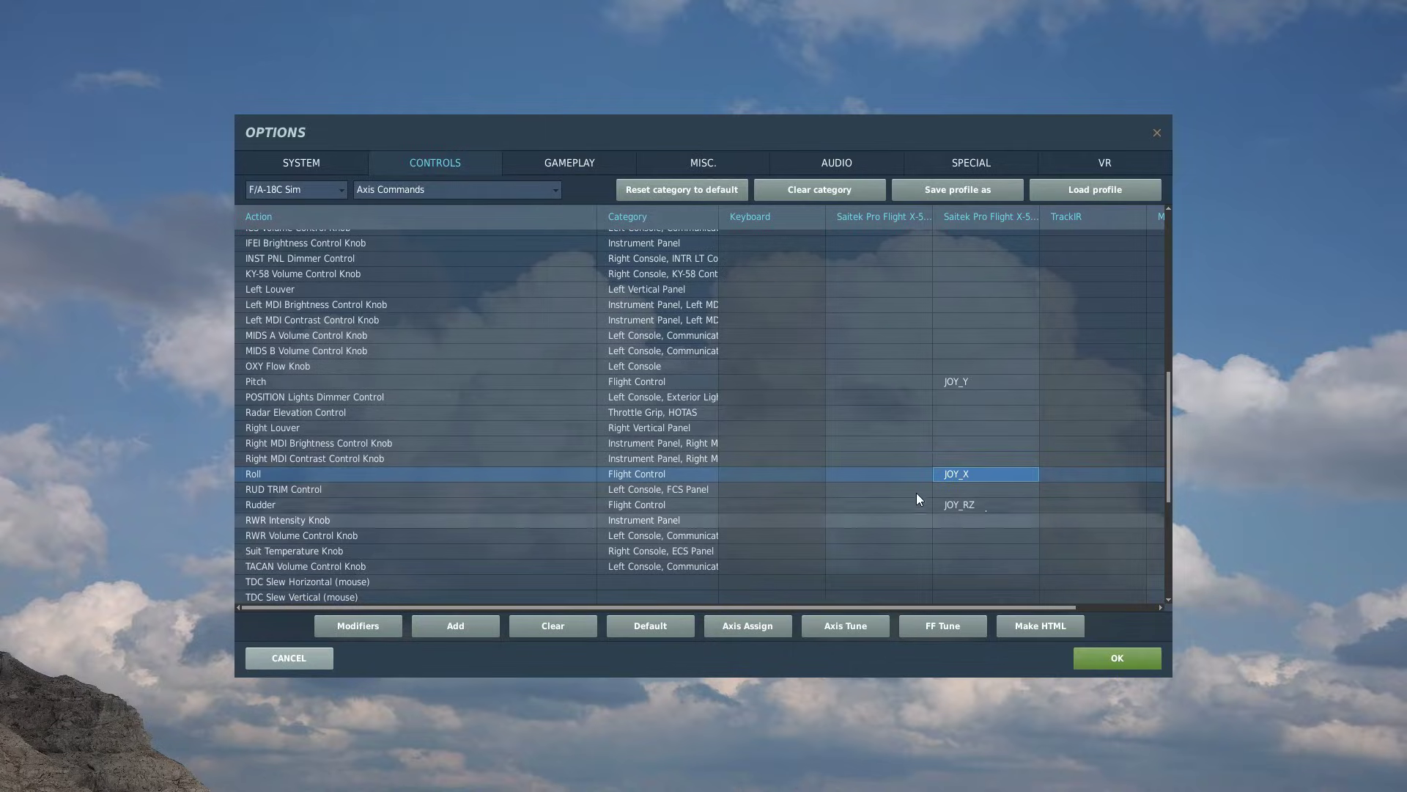
Bind Pitch to JOY_Y on the second Saitek device and tune the axis with deadzone 4 and curvature 25
double_click(972, 381)
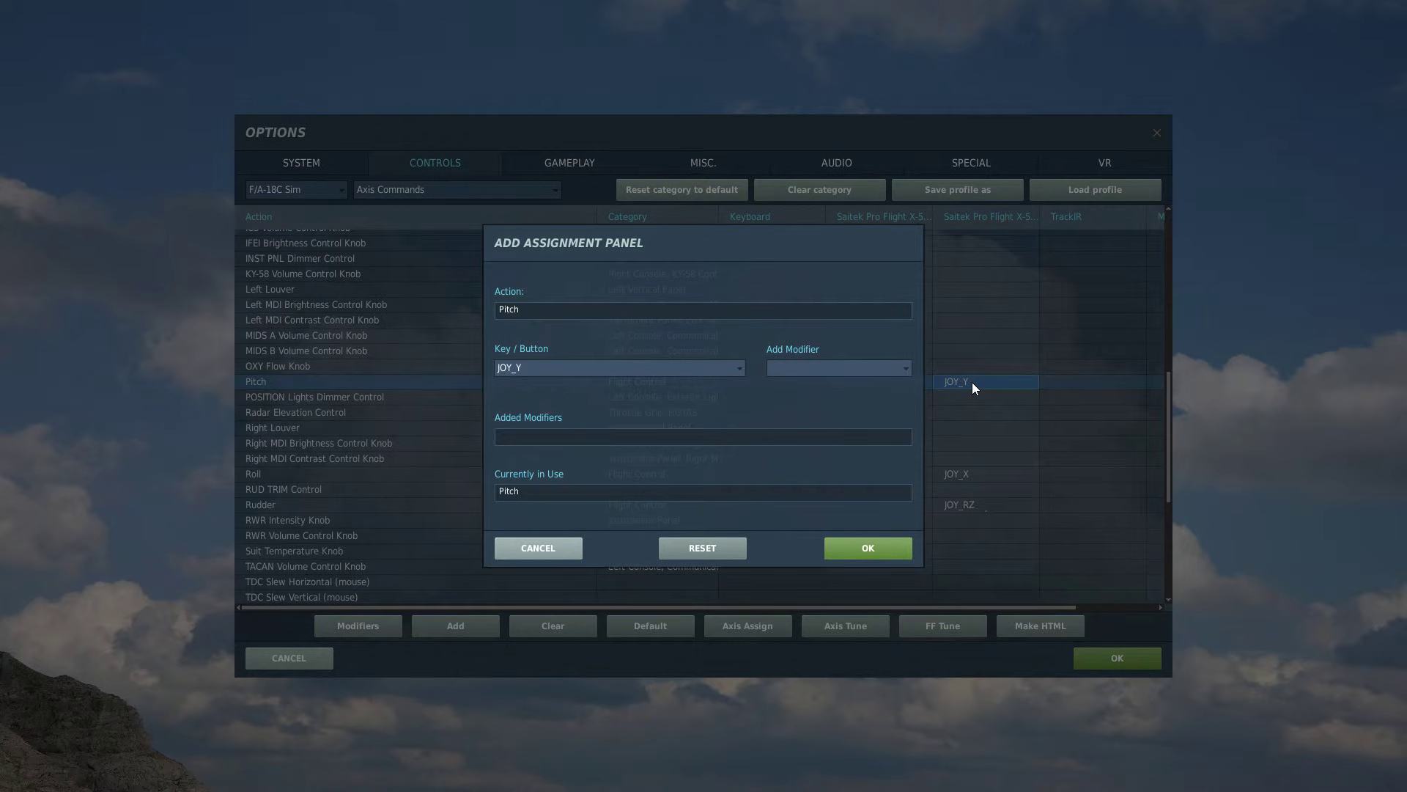
left_click(893, 551)
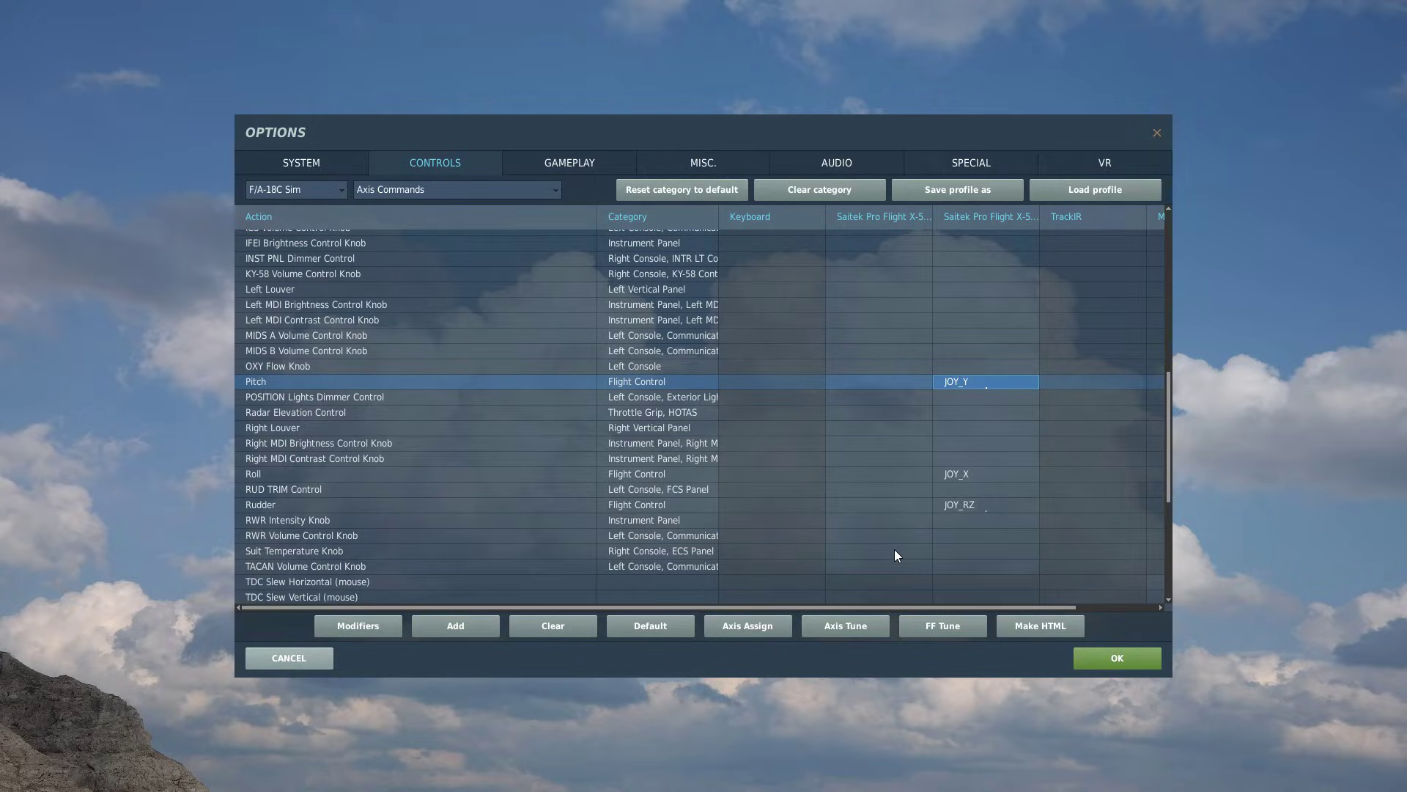
left_click(860, 628)
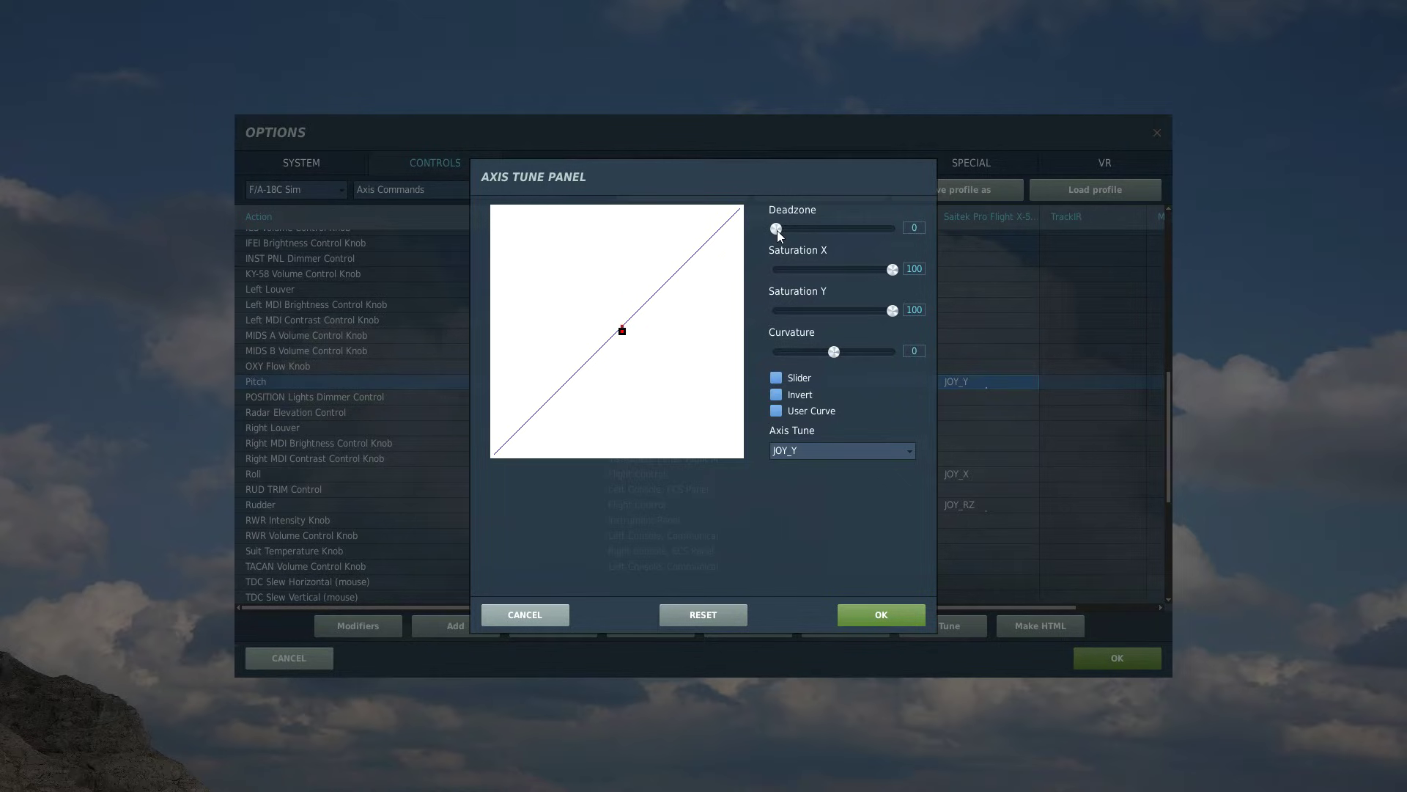
left_click_drag(779, 230, 782, 230)
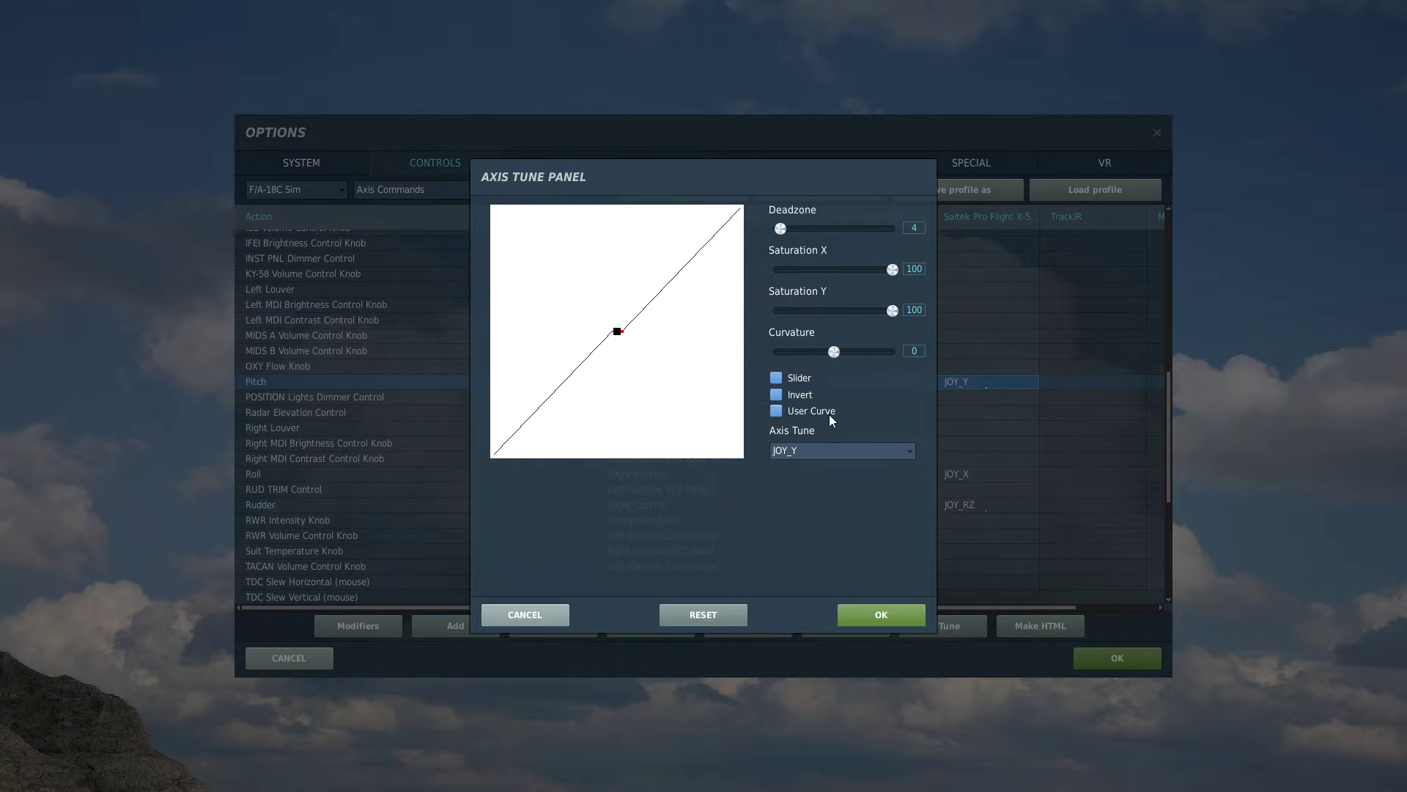
left_click_drag(833, 353, 848, 355)
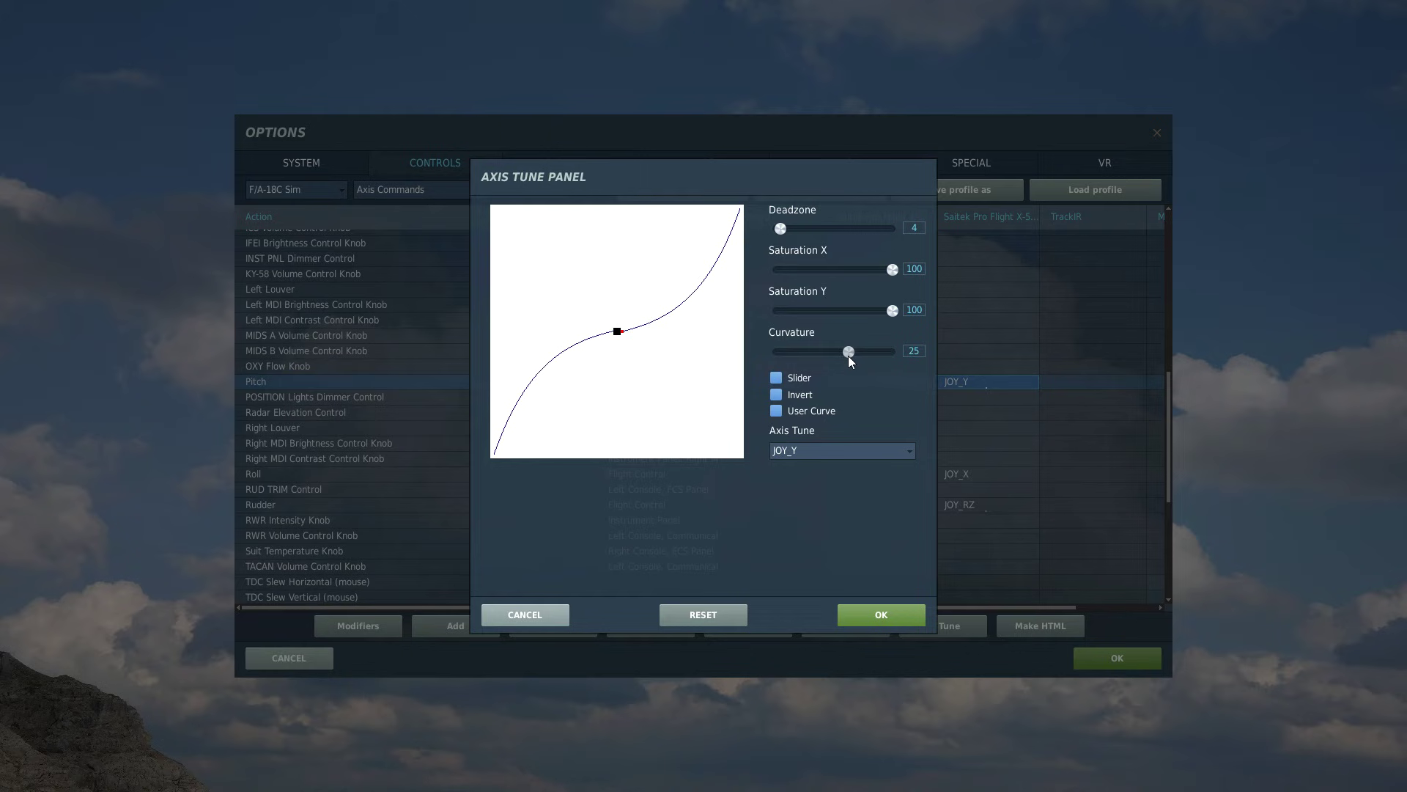
left_click(862, 617)
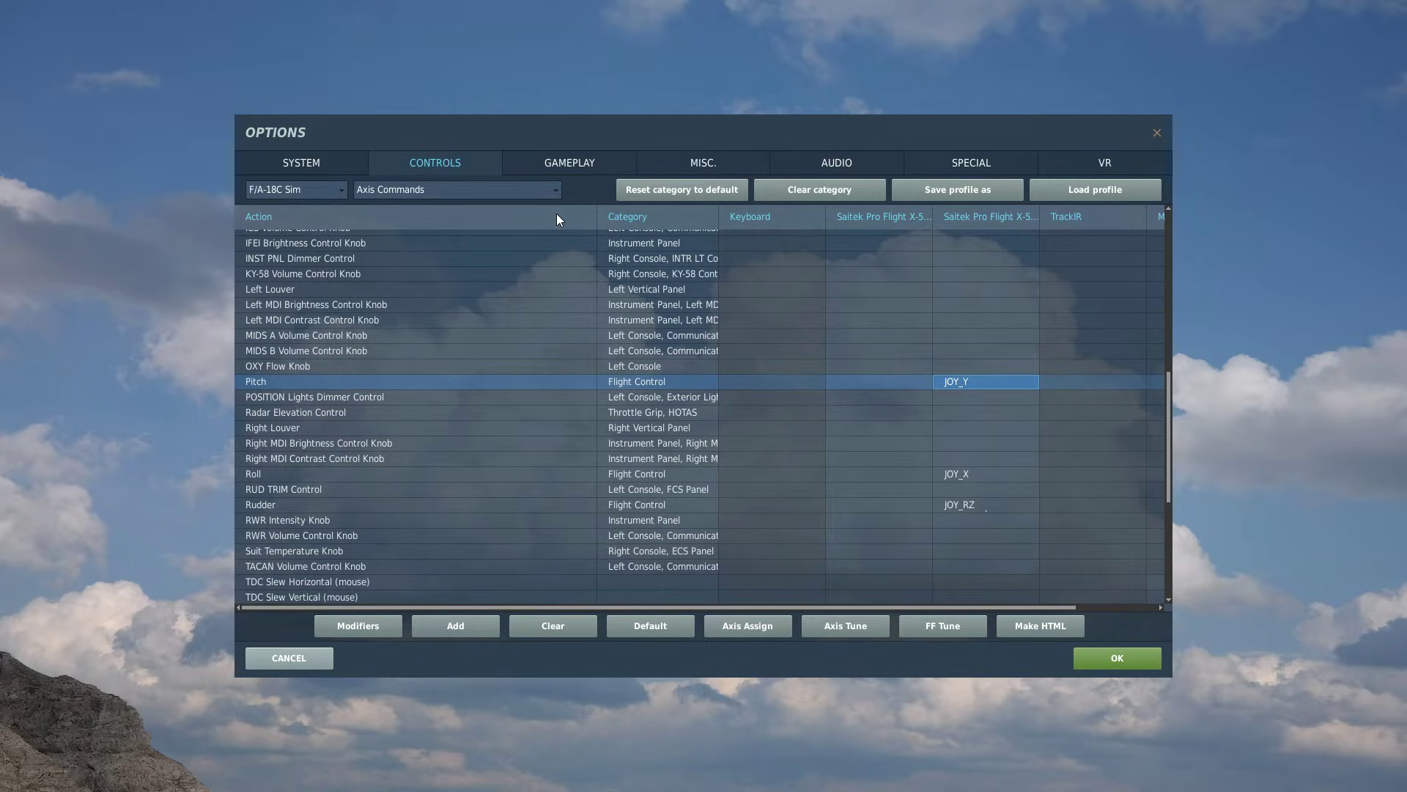
Search the actions for "dispe" and bind Dispense Switch Forward(CHAFF) to JOY_BTN29 and Aft(FLARE) to JOY_BTN28 on the first Saitek device
left_click(556, 189)
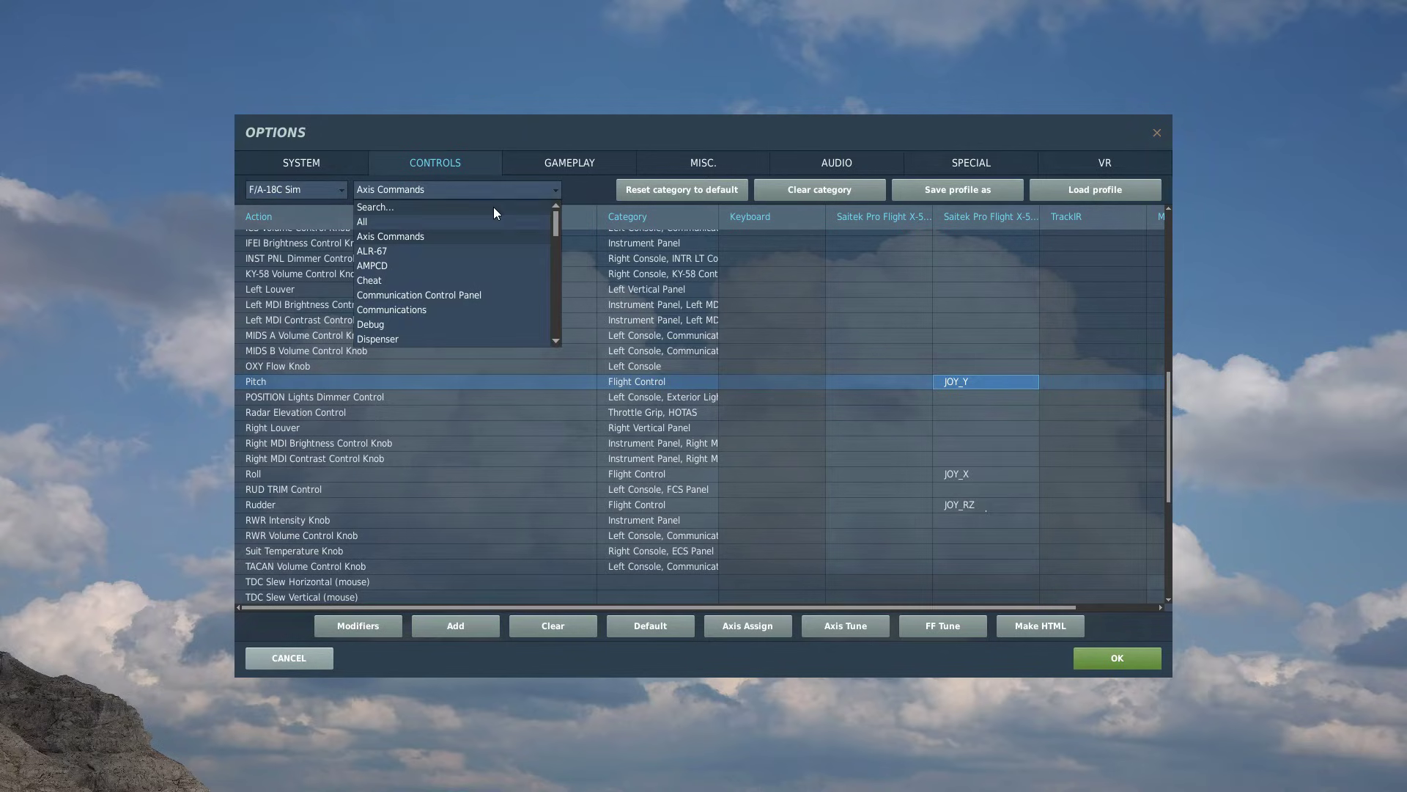
left_click(454, 208)
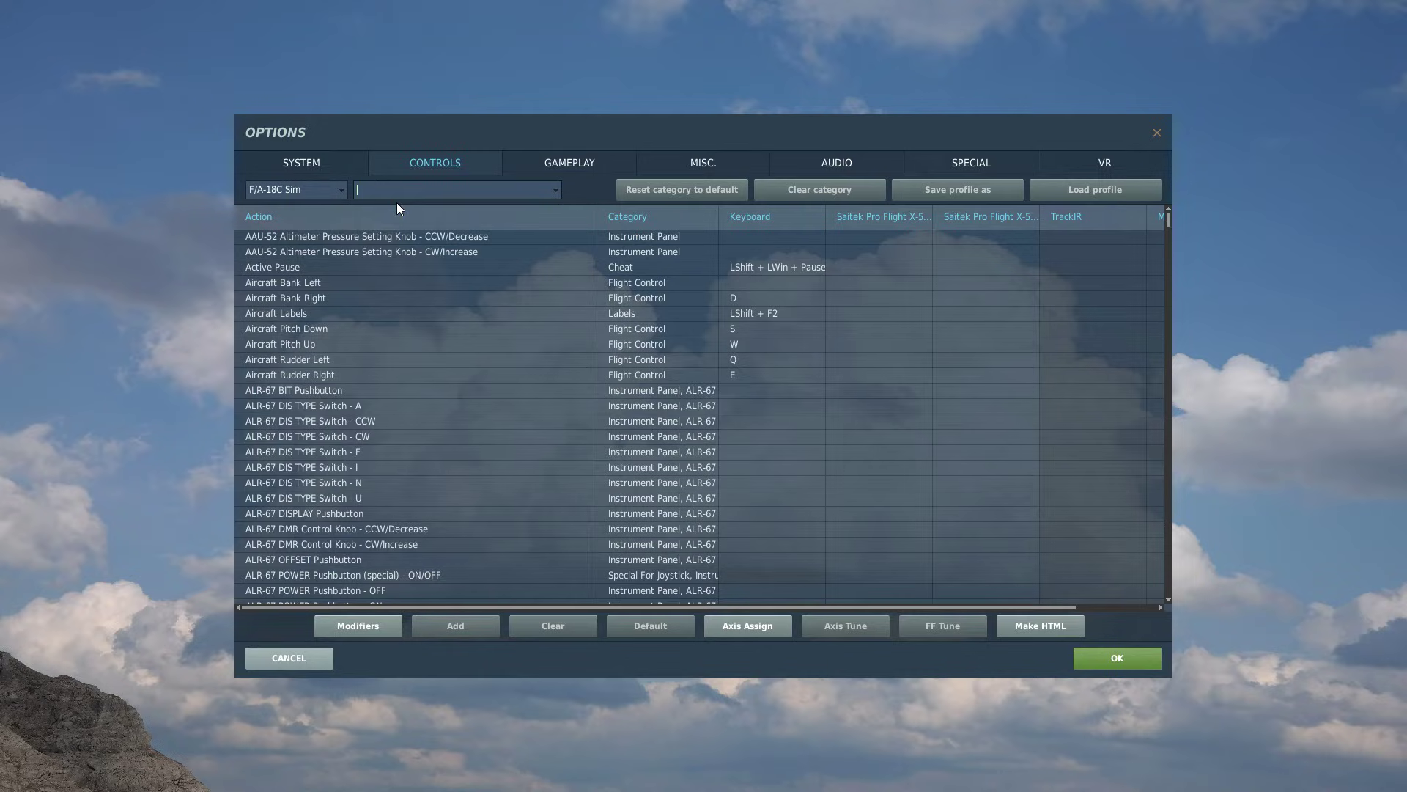
type("dispe")
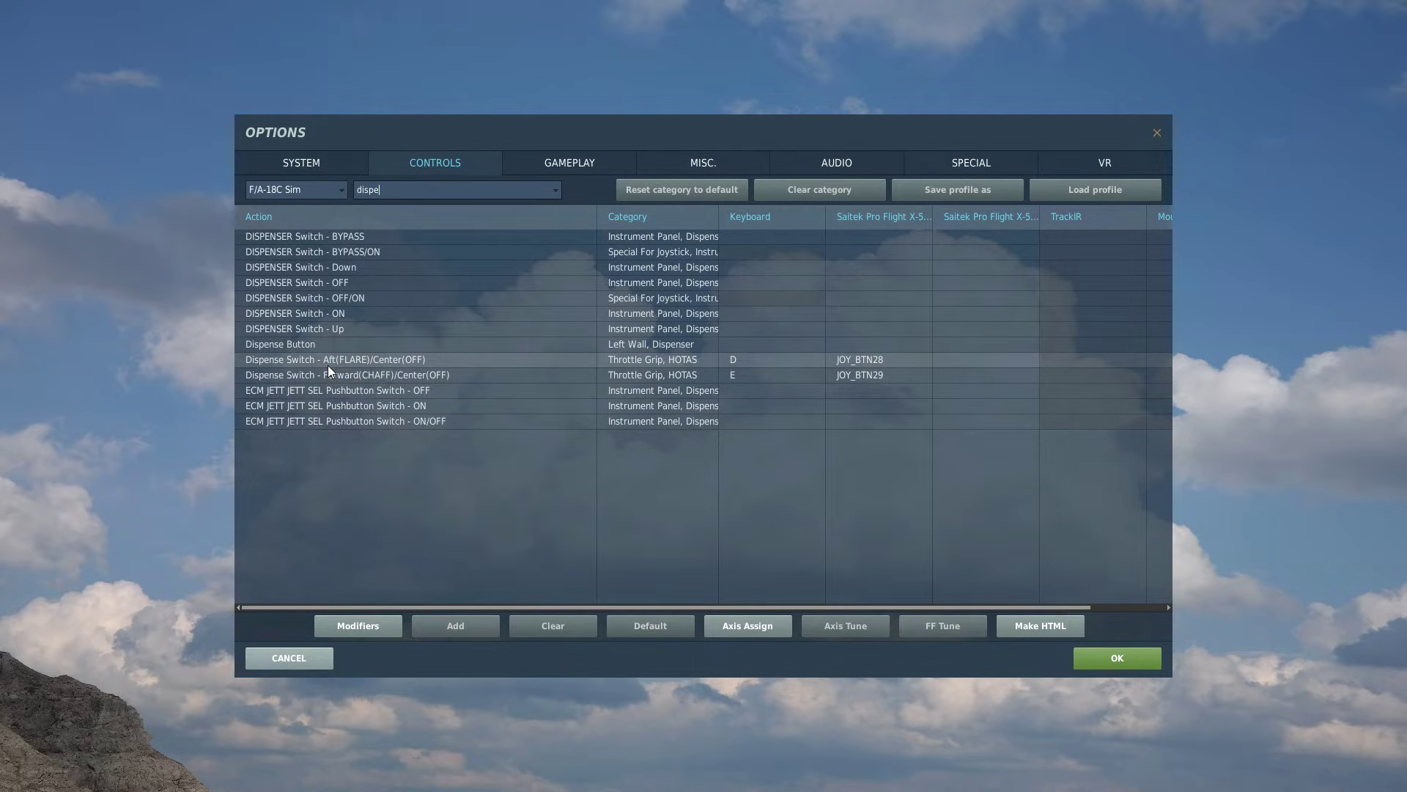
double_click(864, 377)
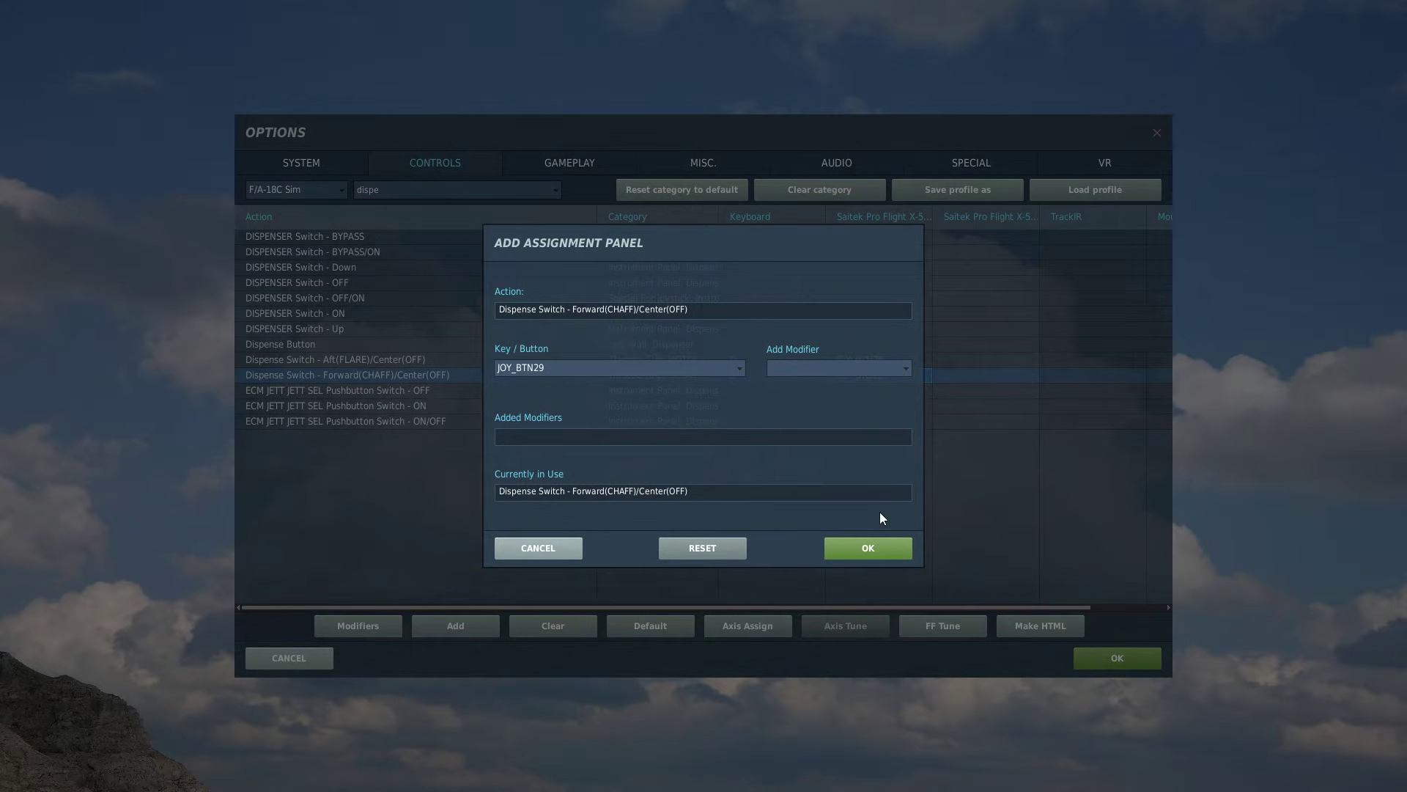
left_click(874, 549)
double_click(865, 359)
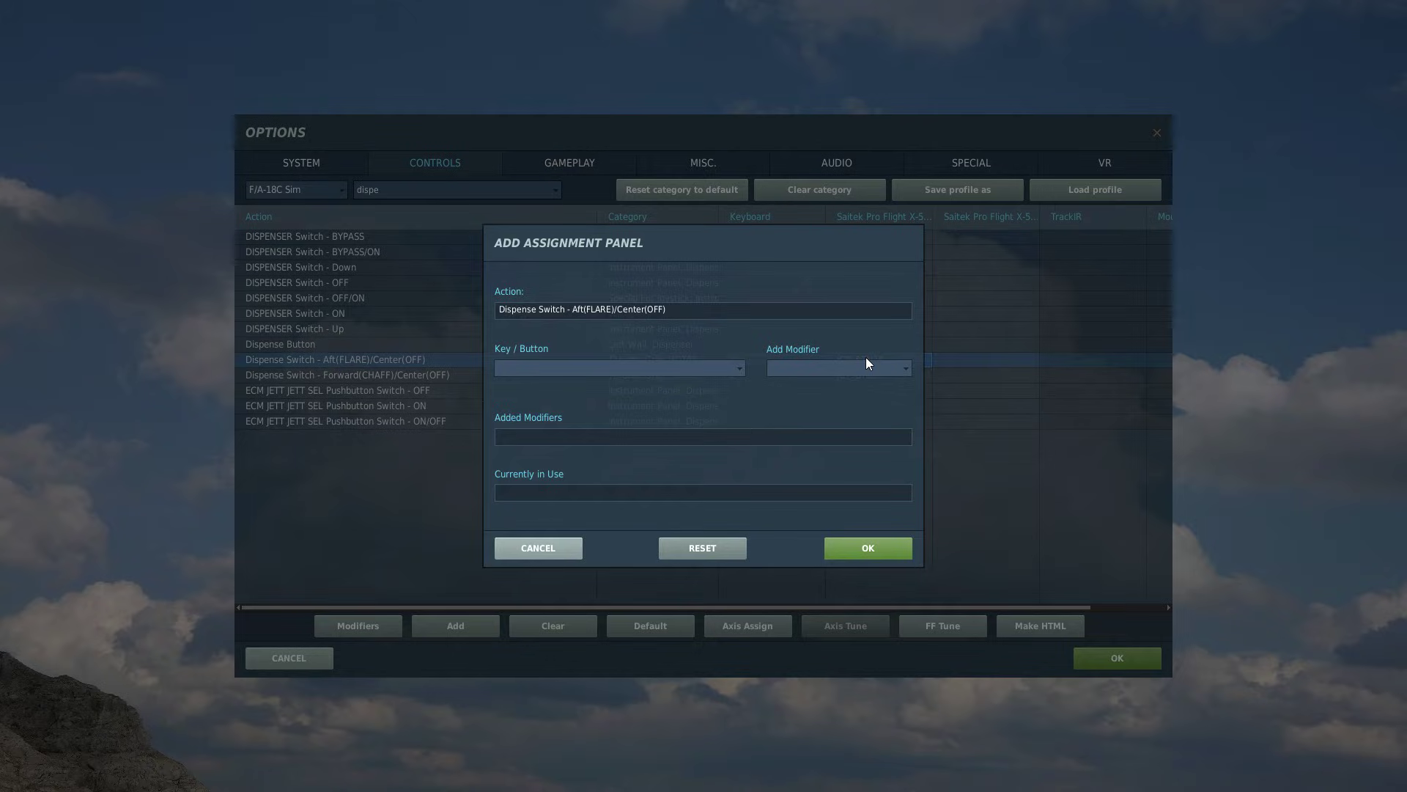
left_click(876, 542)
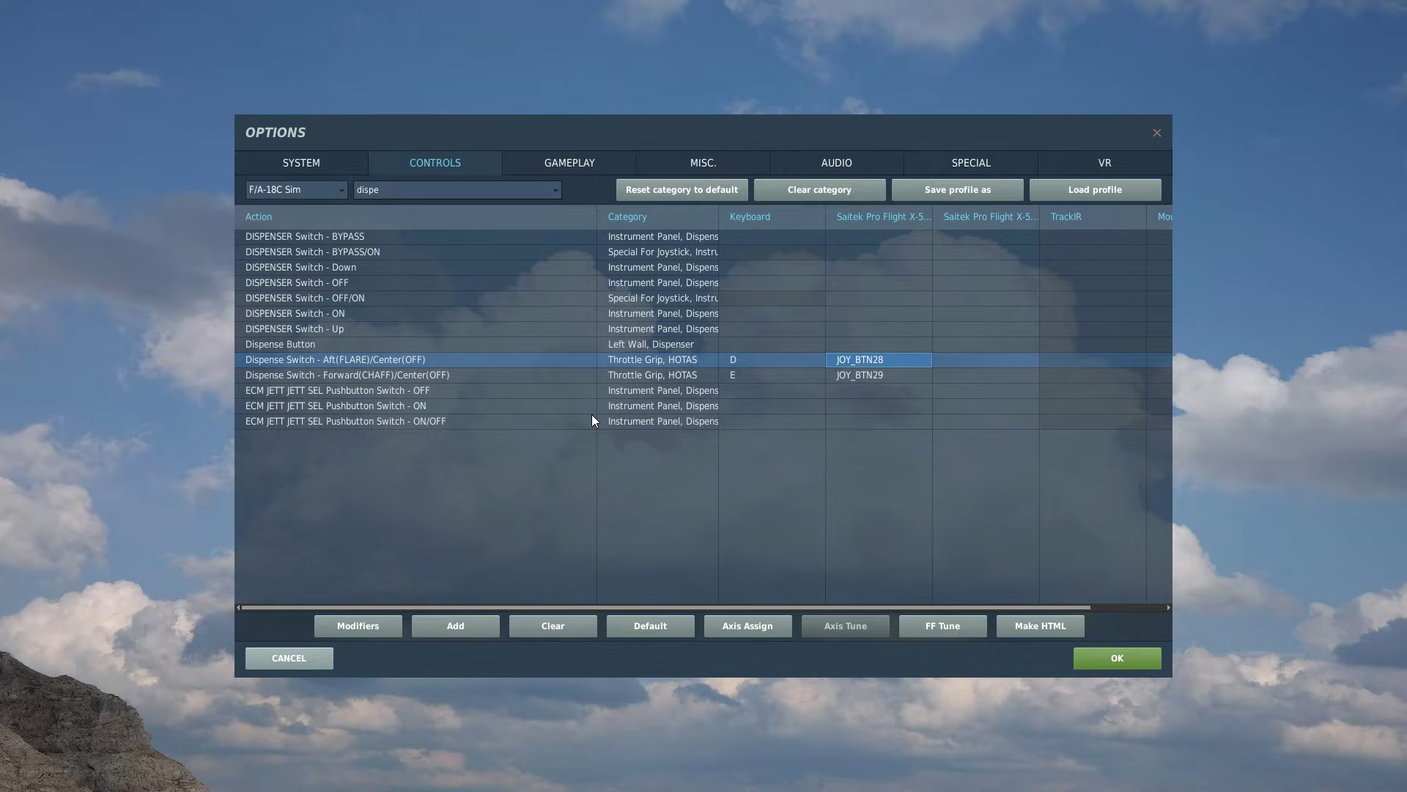
Search the actions for "speed b" and bind Speed Brake Switch EXTEND to JOY_BTN22 and RETRACT to JOY_BTN20 on the first Saitek device
type("speed b")
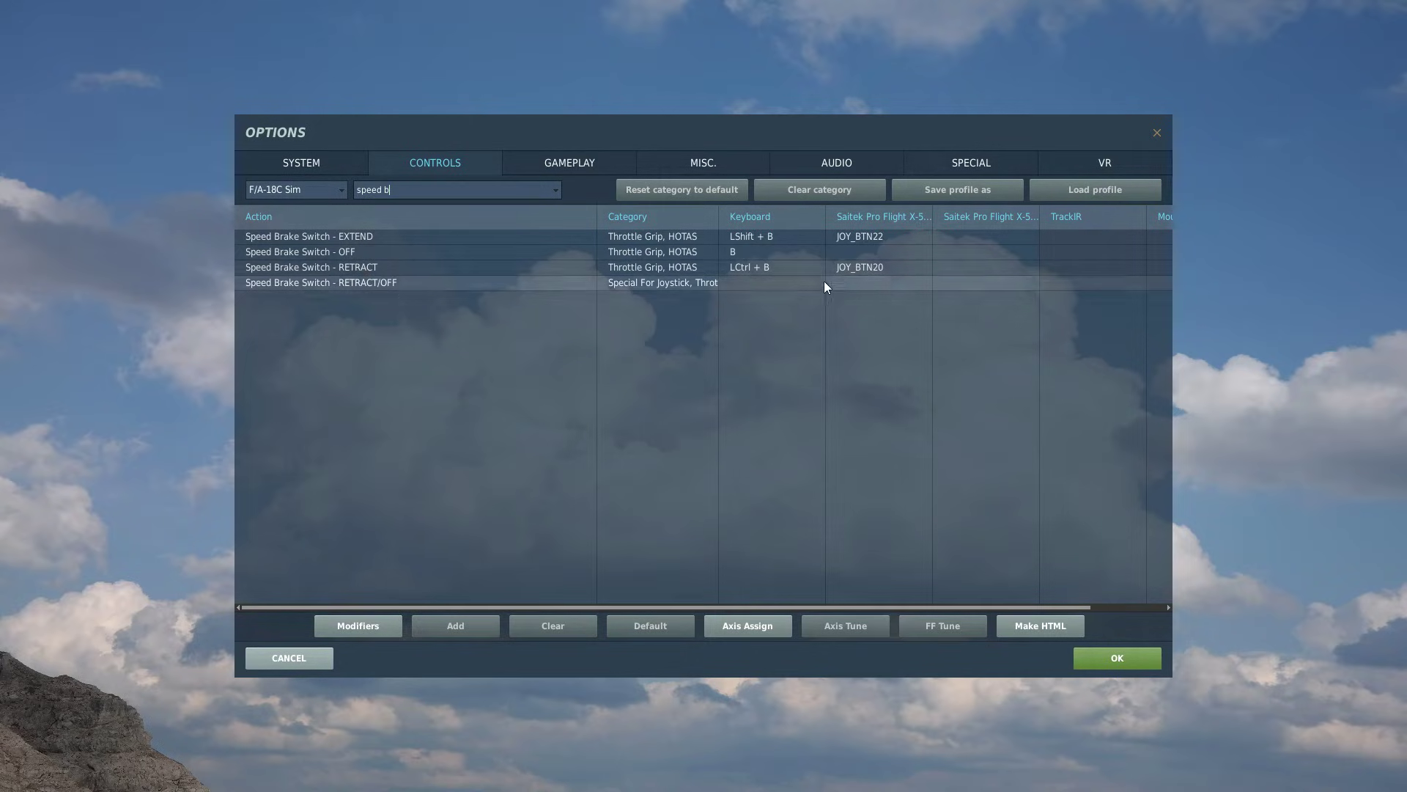
double_click(868, 236)
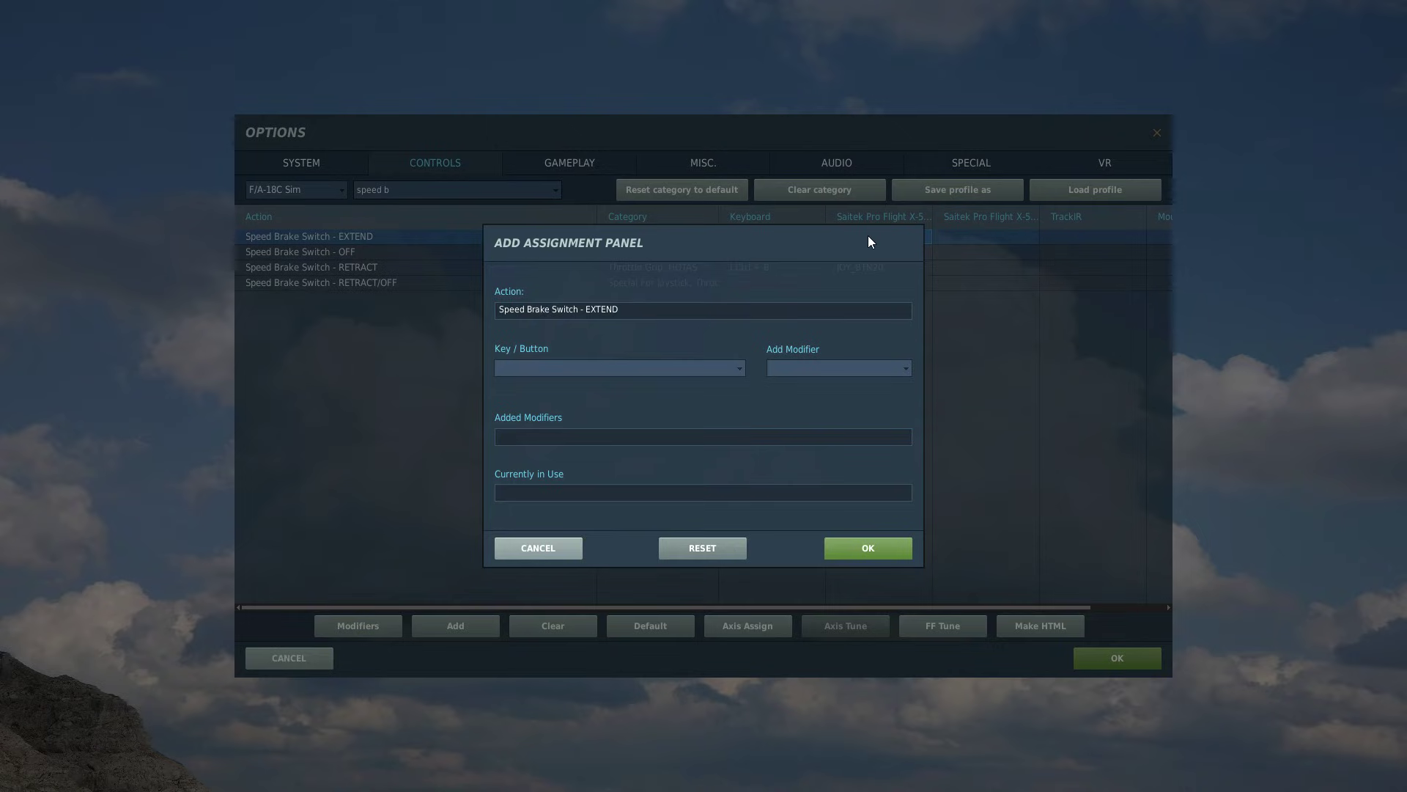
left_click(868, 548)
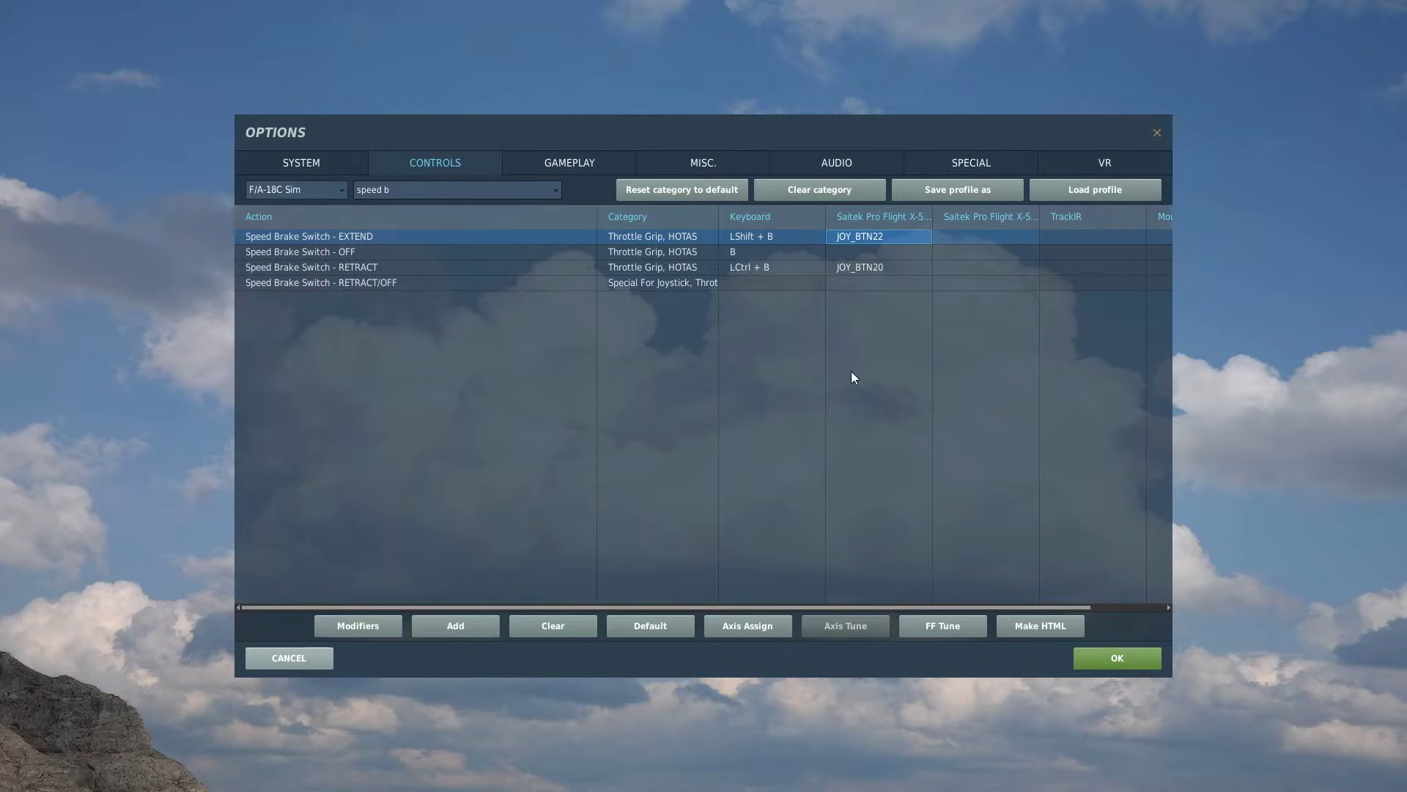
double_click(872, 267)
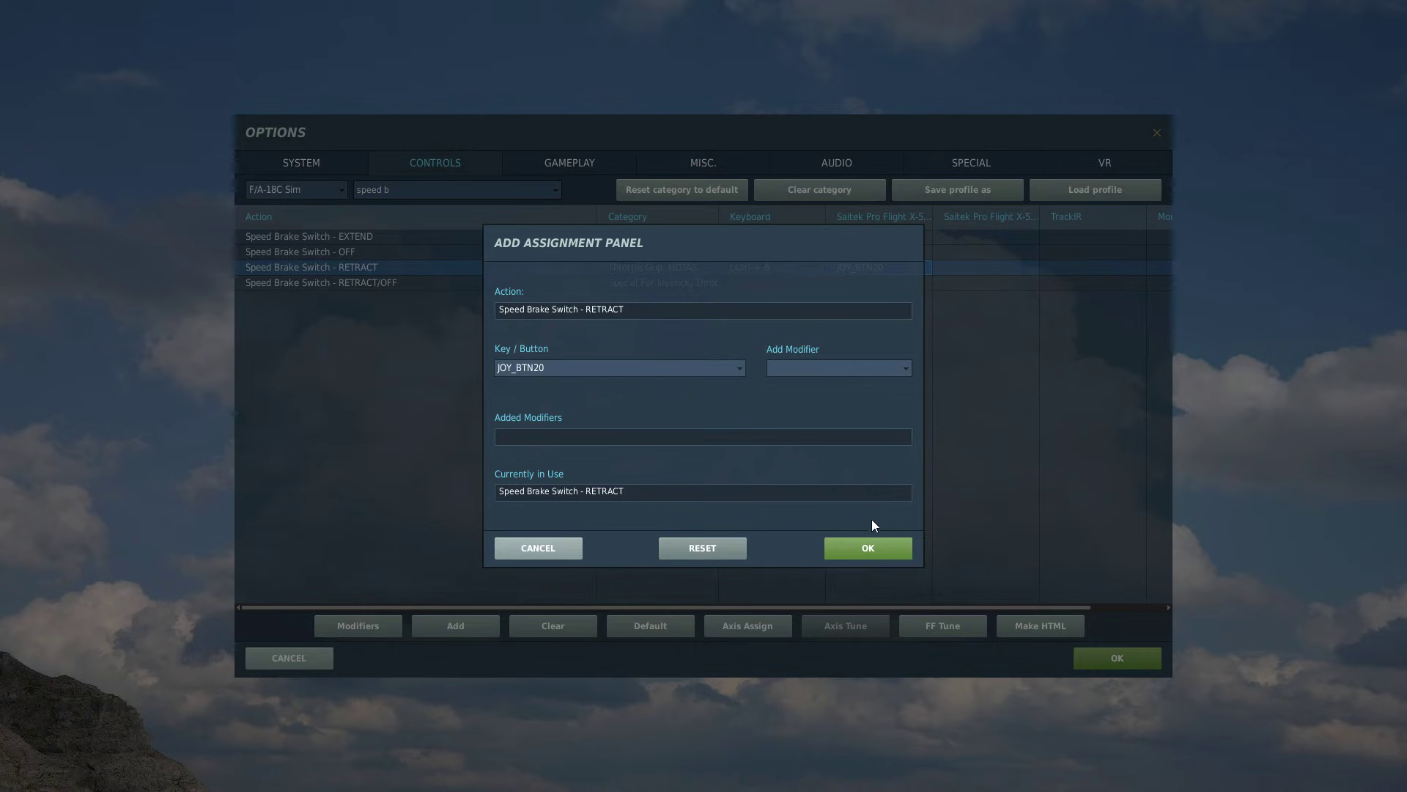
left_click(878, 550)
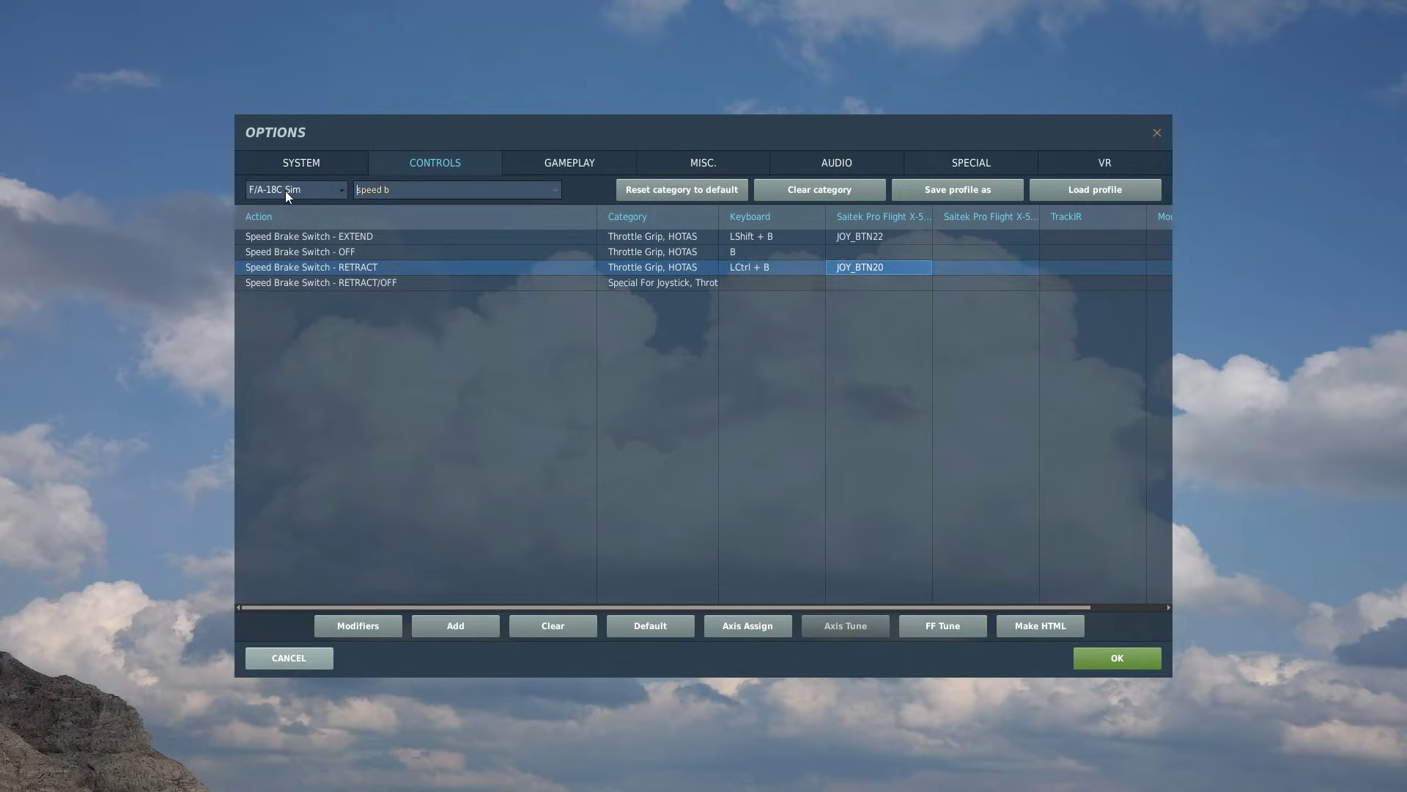
Search the actions for "flap" and bind FLAP Switch Down to JOY_BTN26 and Up to JOY_BTN24 on the first Saitek device
key("ctrl+a")
type("flaps")
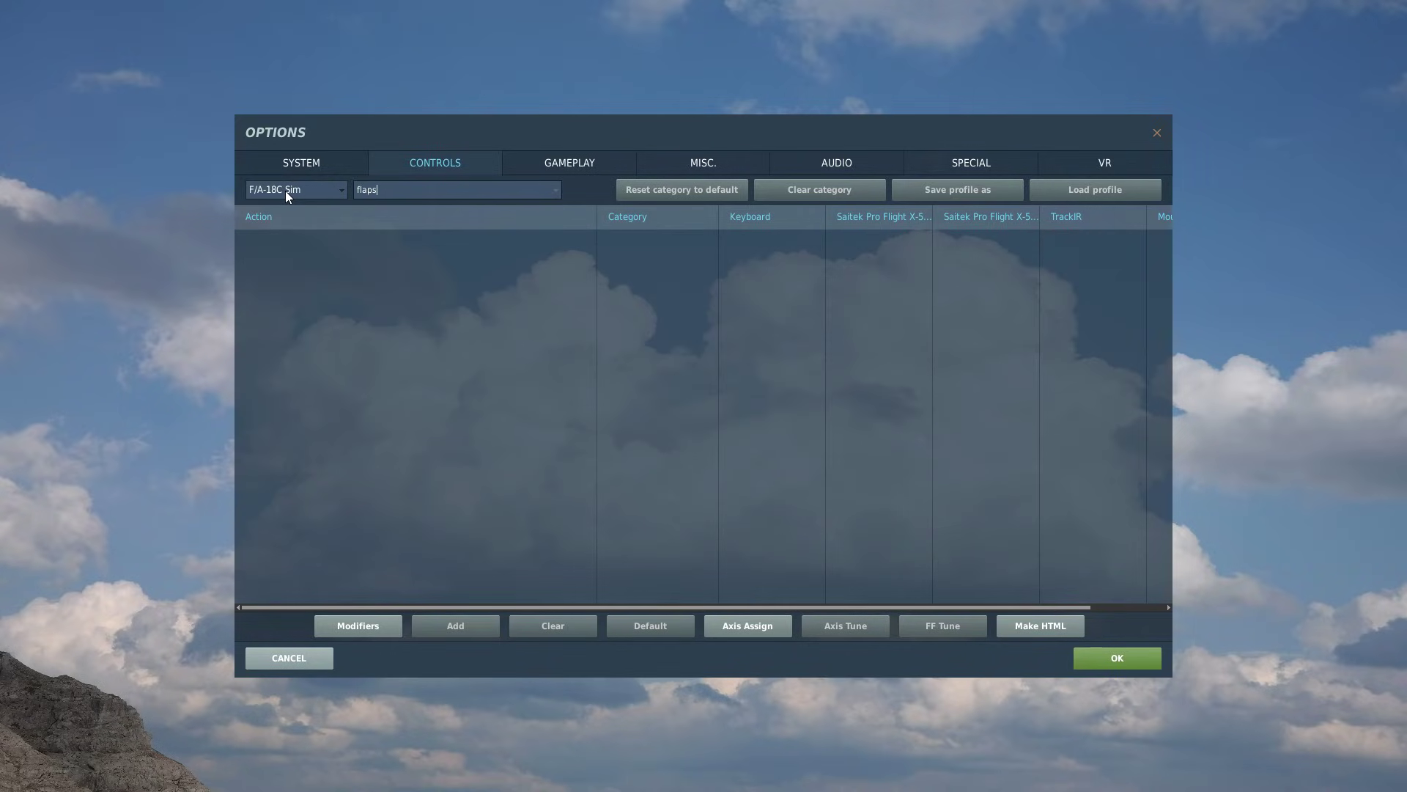
key("BackSpace")
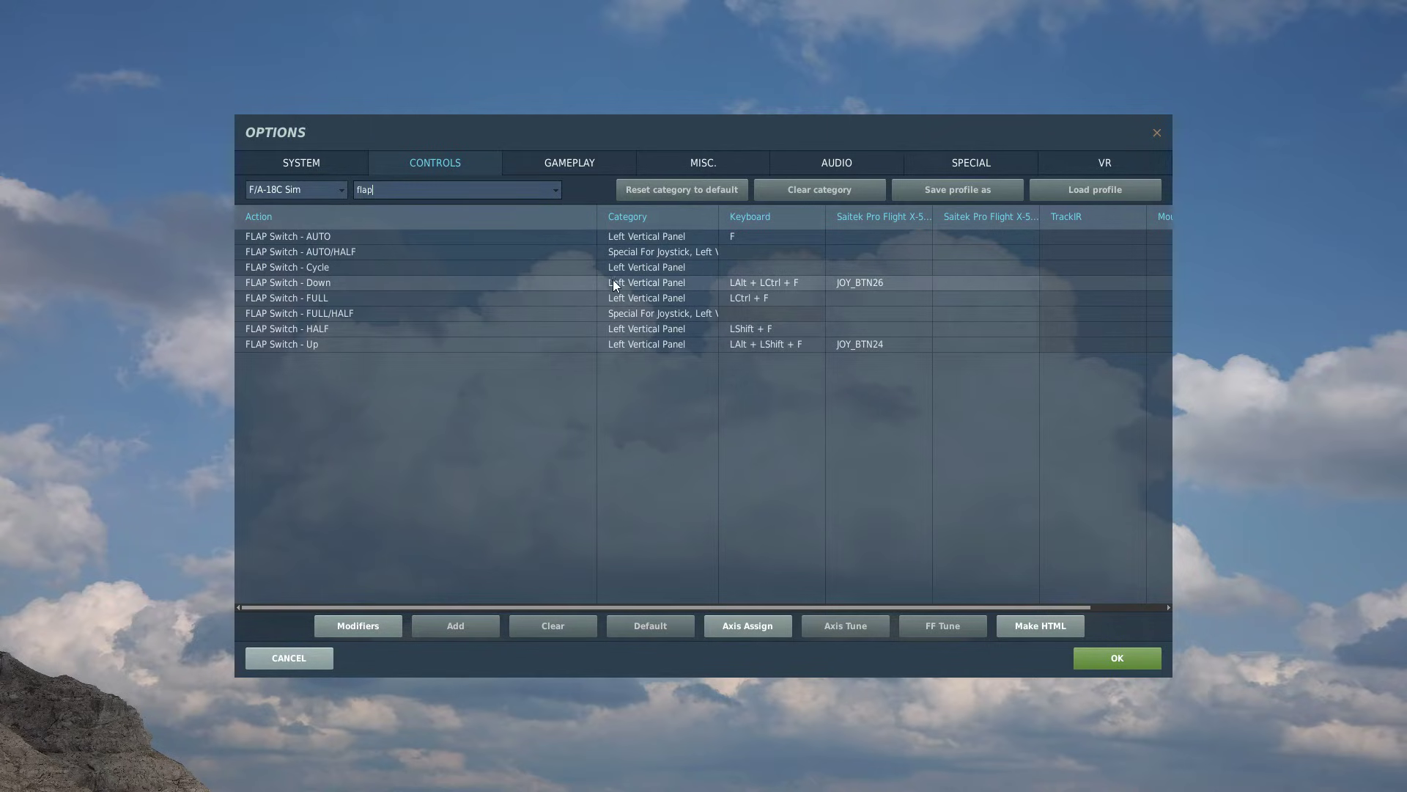
double_click(872, 281)
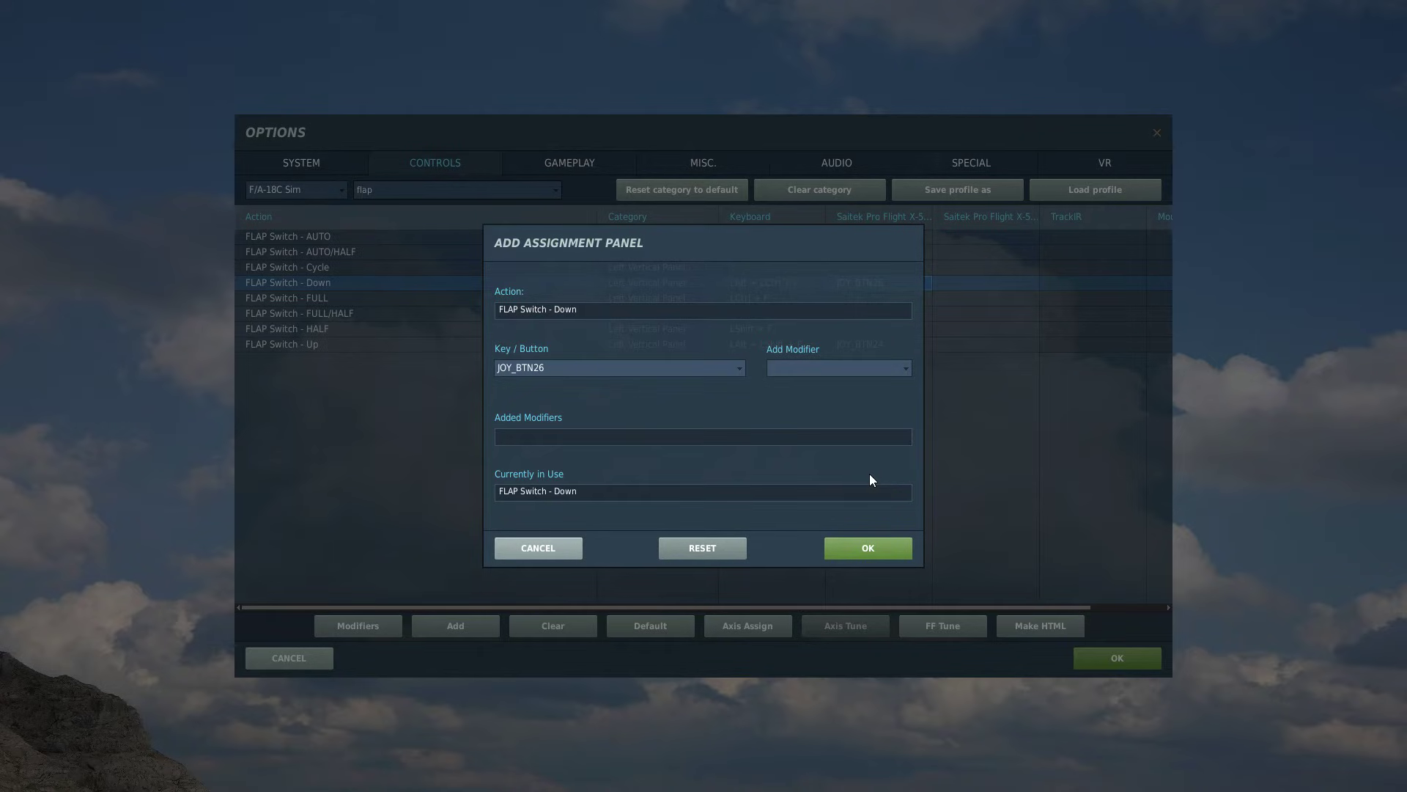
left_click(872, 546)
double_click(881, 349)
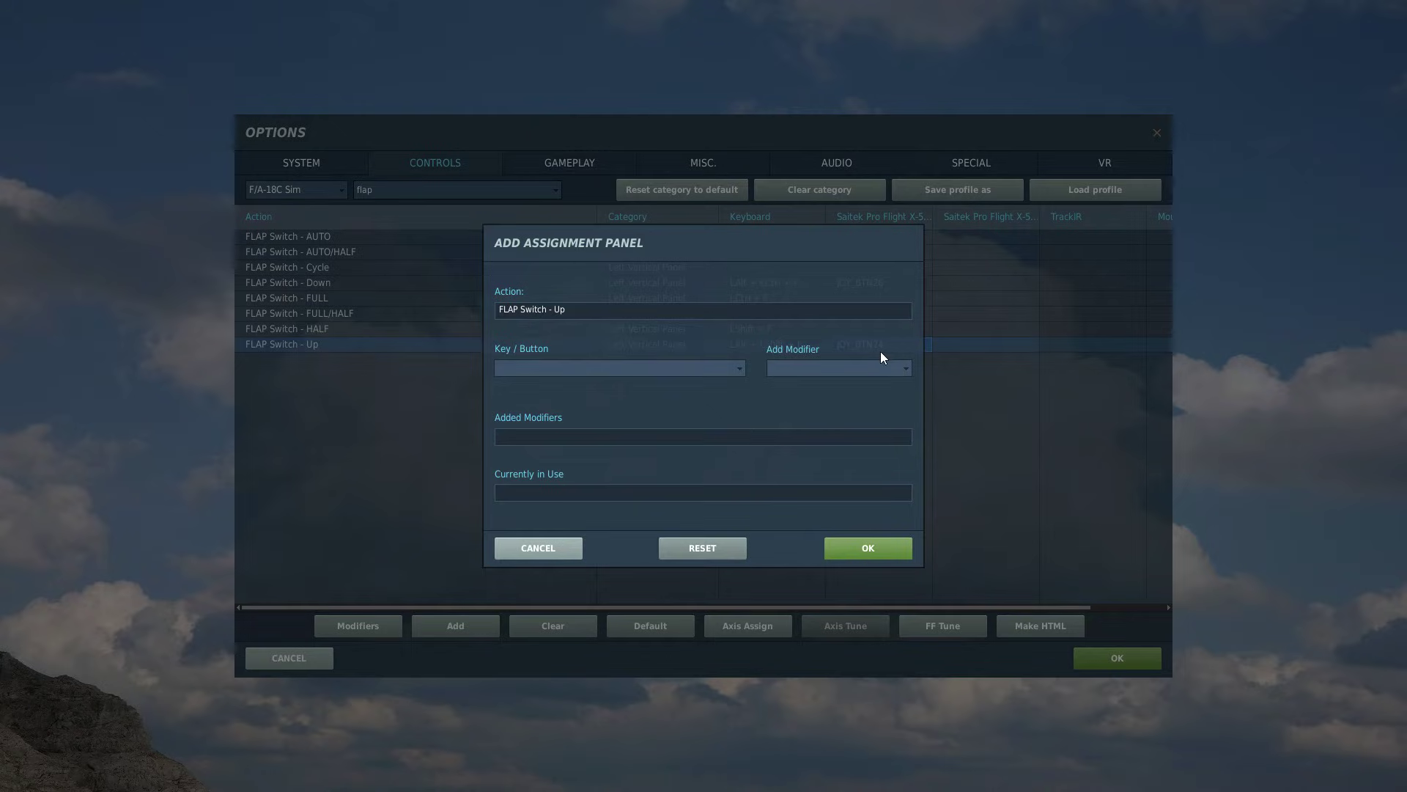
left_click(882, 550)
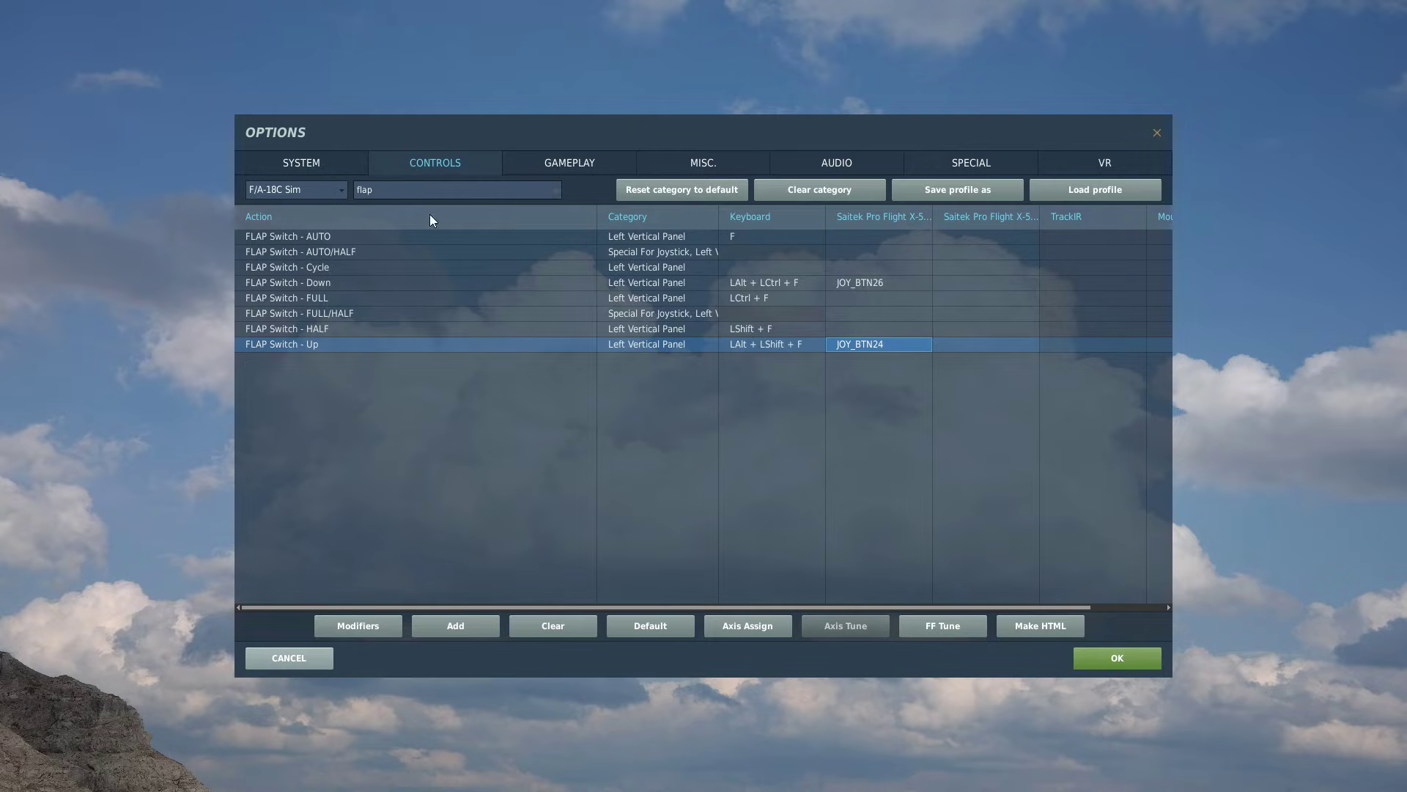
Search for "nosew" and bind the Autopilot/Nosewheel Steering Disengage (Paddle) Switch to JOY_BTN1 on the first Saitek device
key("ctrl+a")
type("nosew")
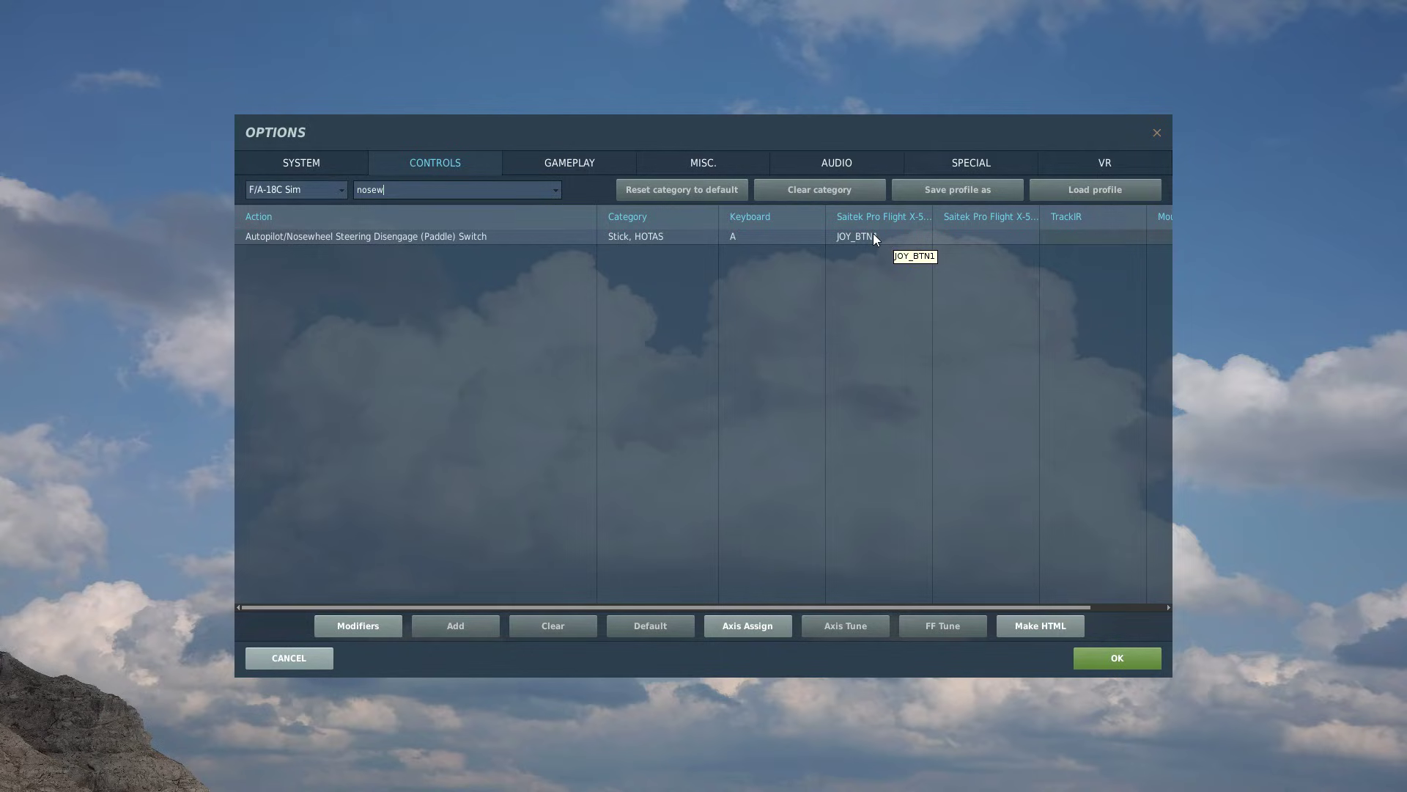
double_click(886, 236)
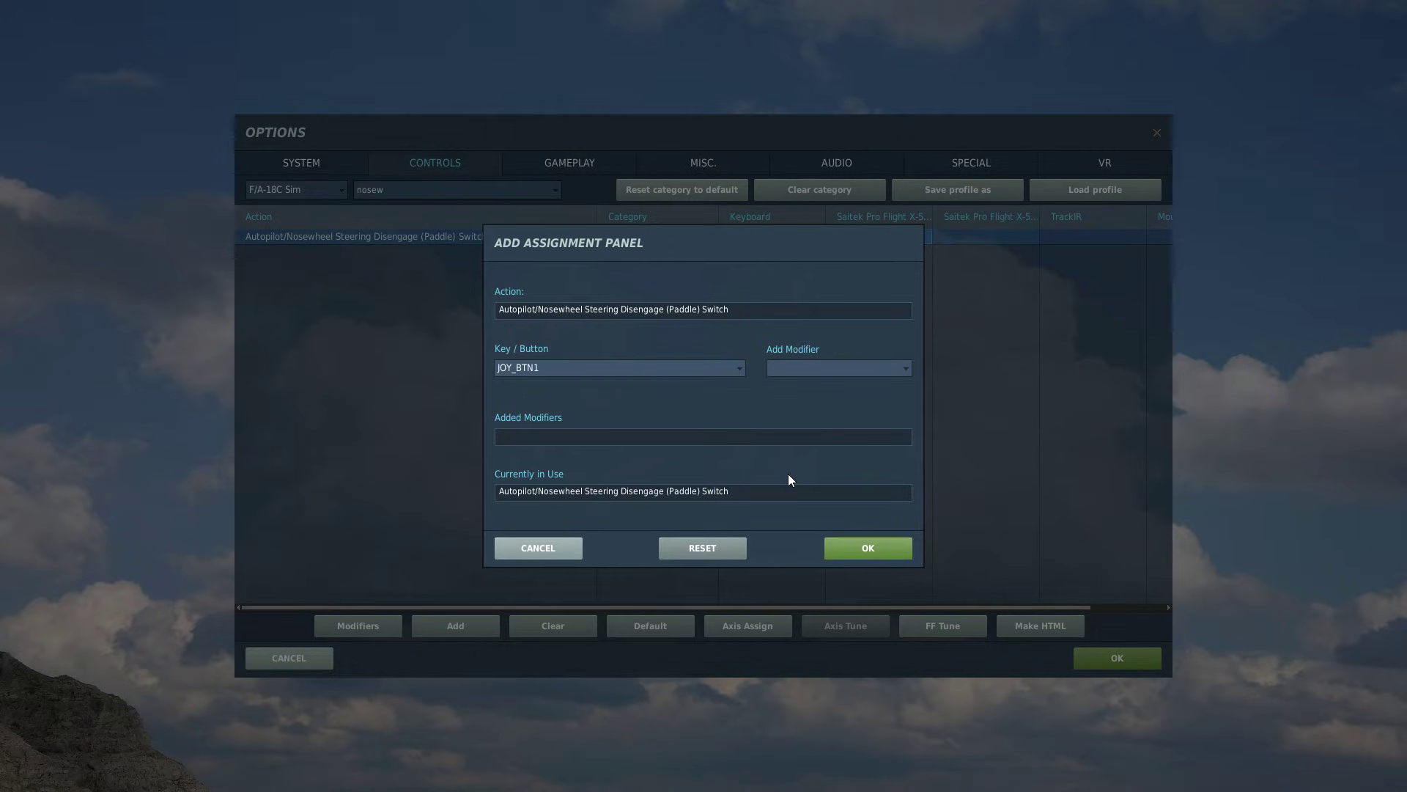
left_click(876, 549)
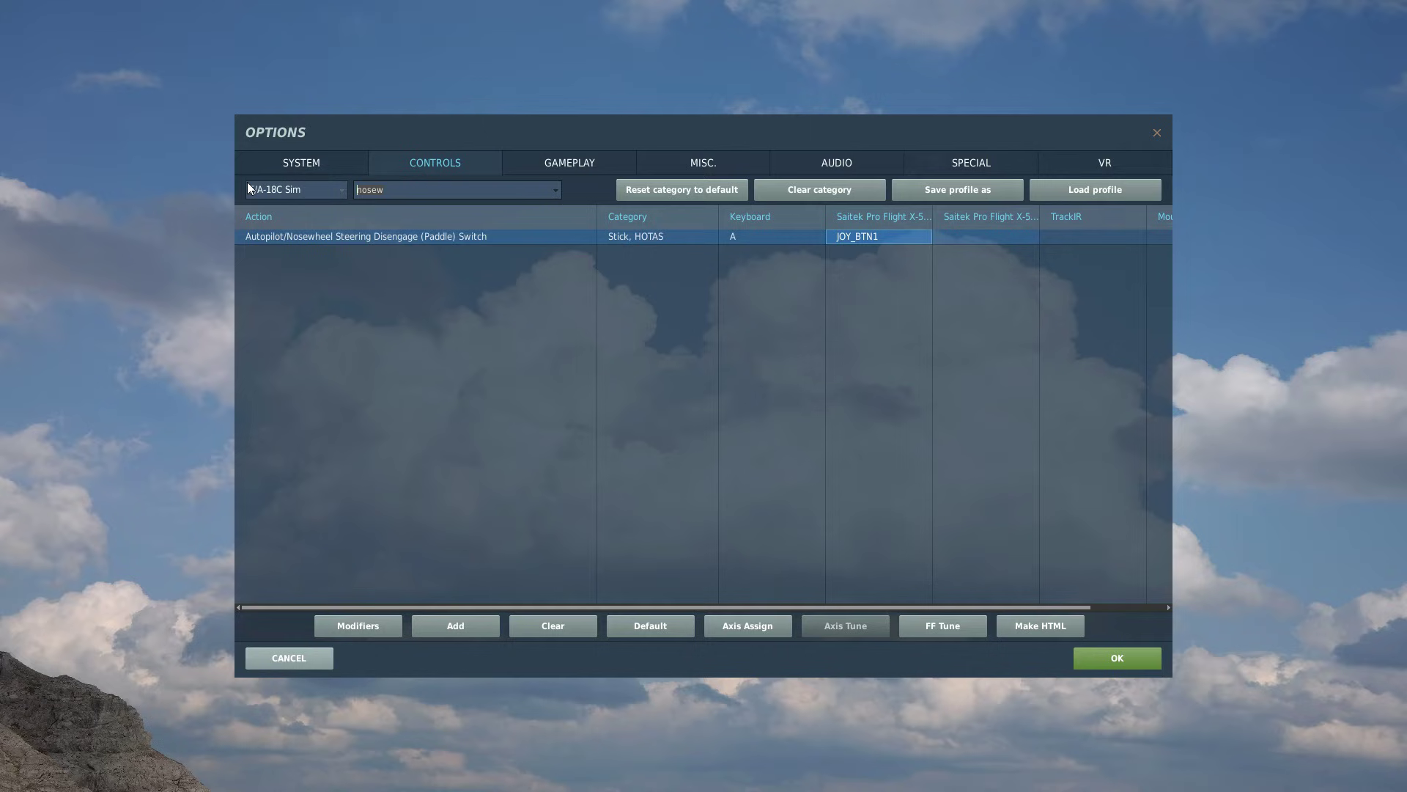
Search the actions for "start" and bind Auto Start to JOY_BTN18 on the first Saitek device
type("aut")
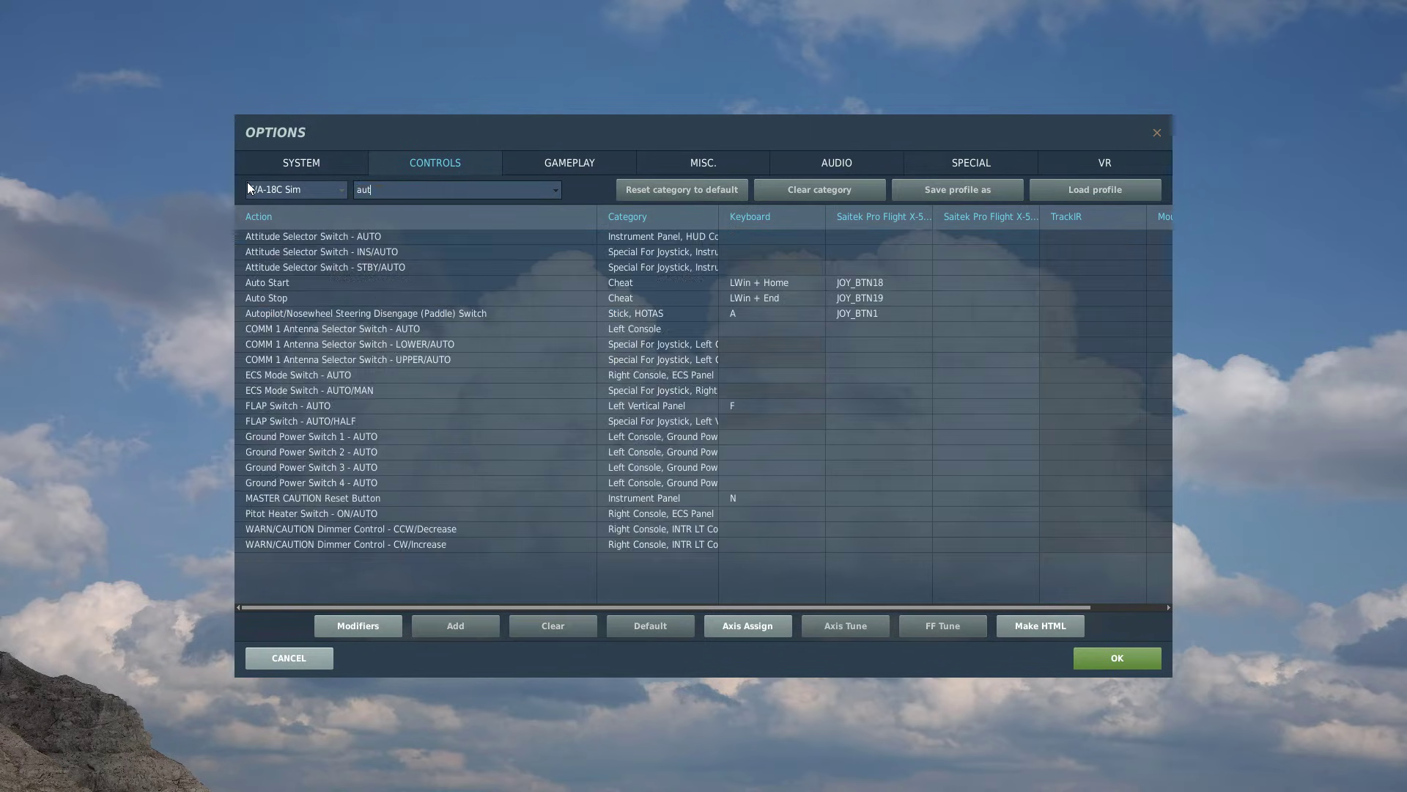
key("BackSpace")
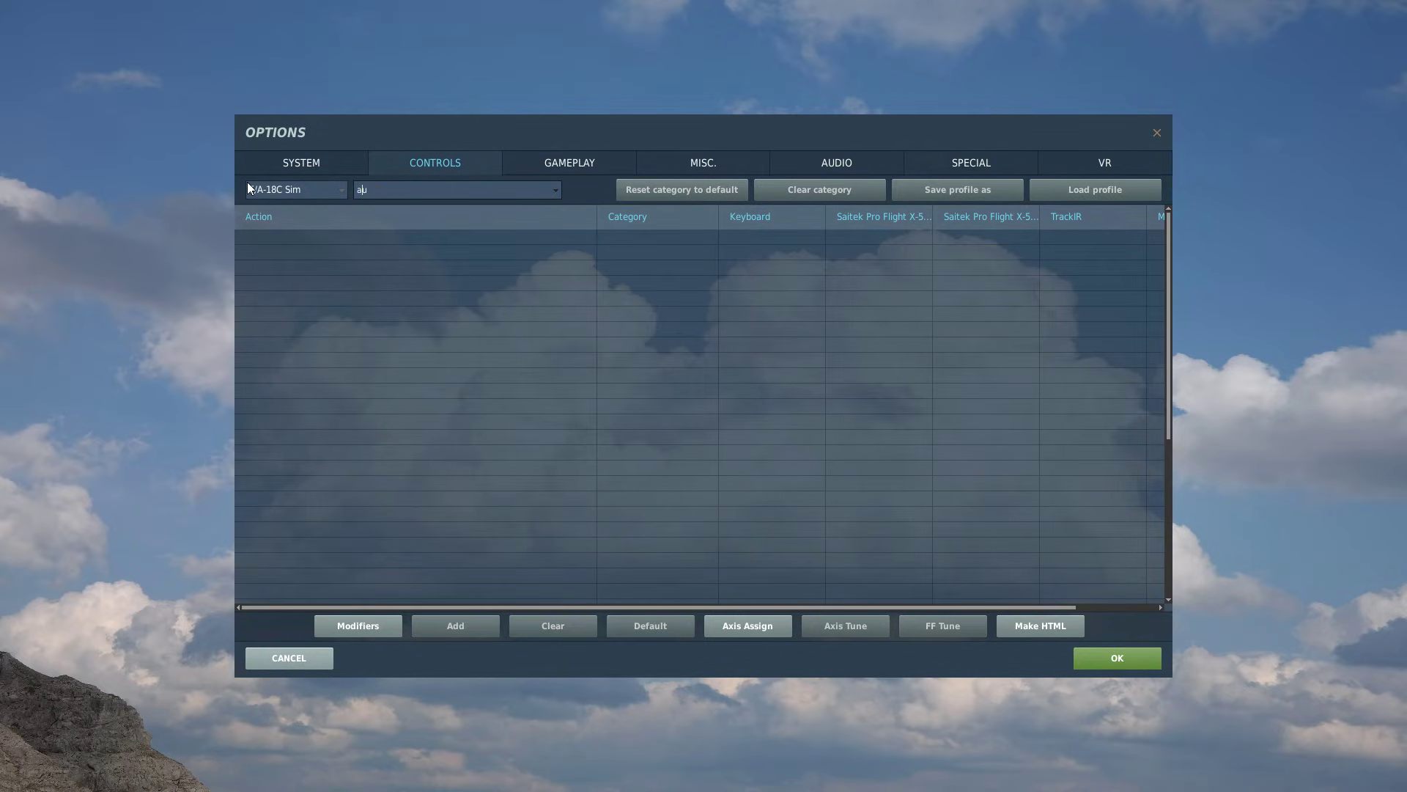
key("BackSpace")
key("BackSpace")
type("start")
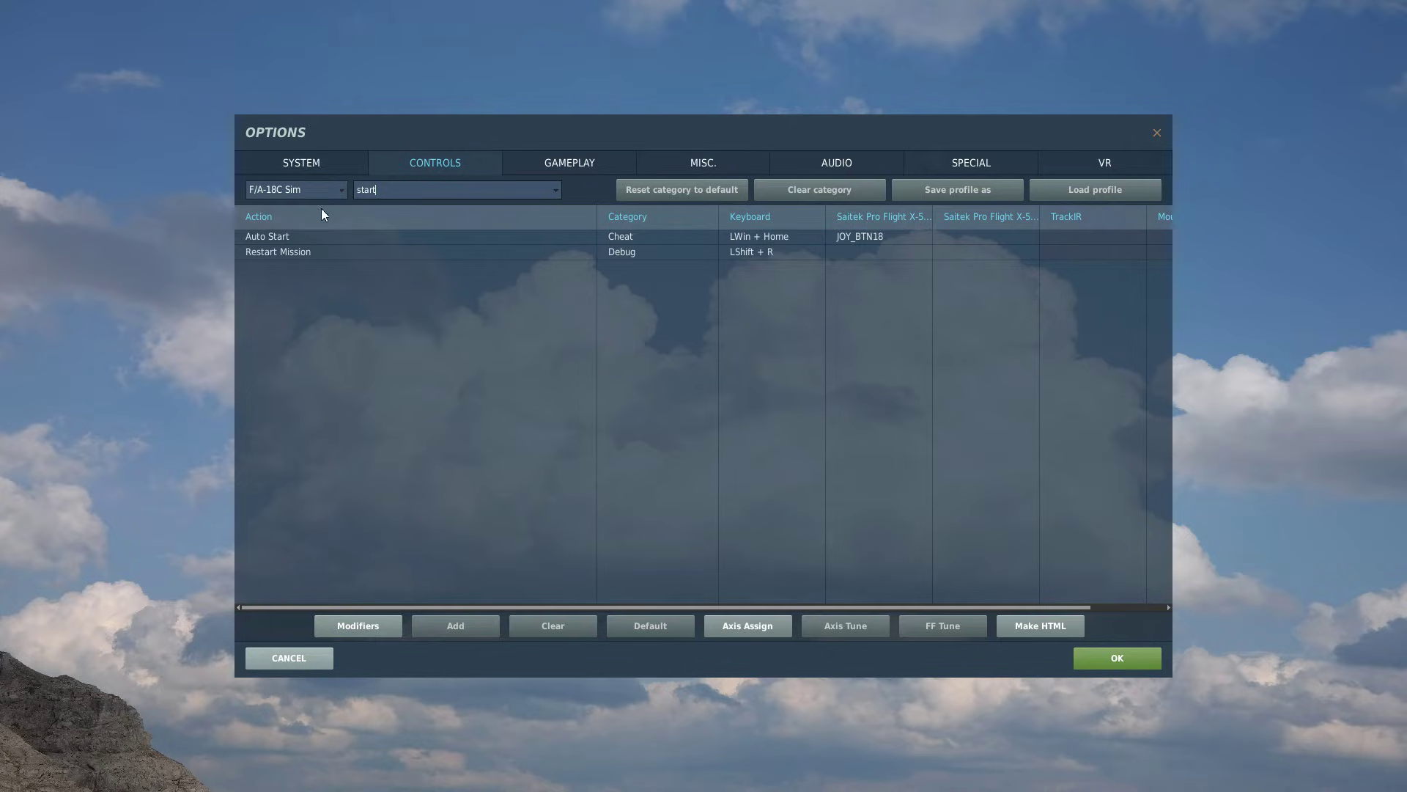
double_click(874, 233)
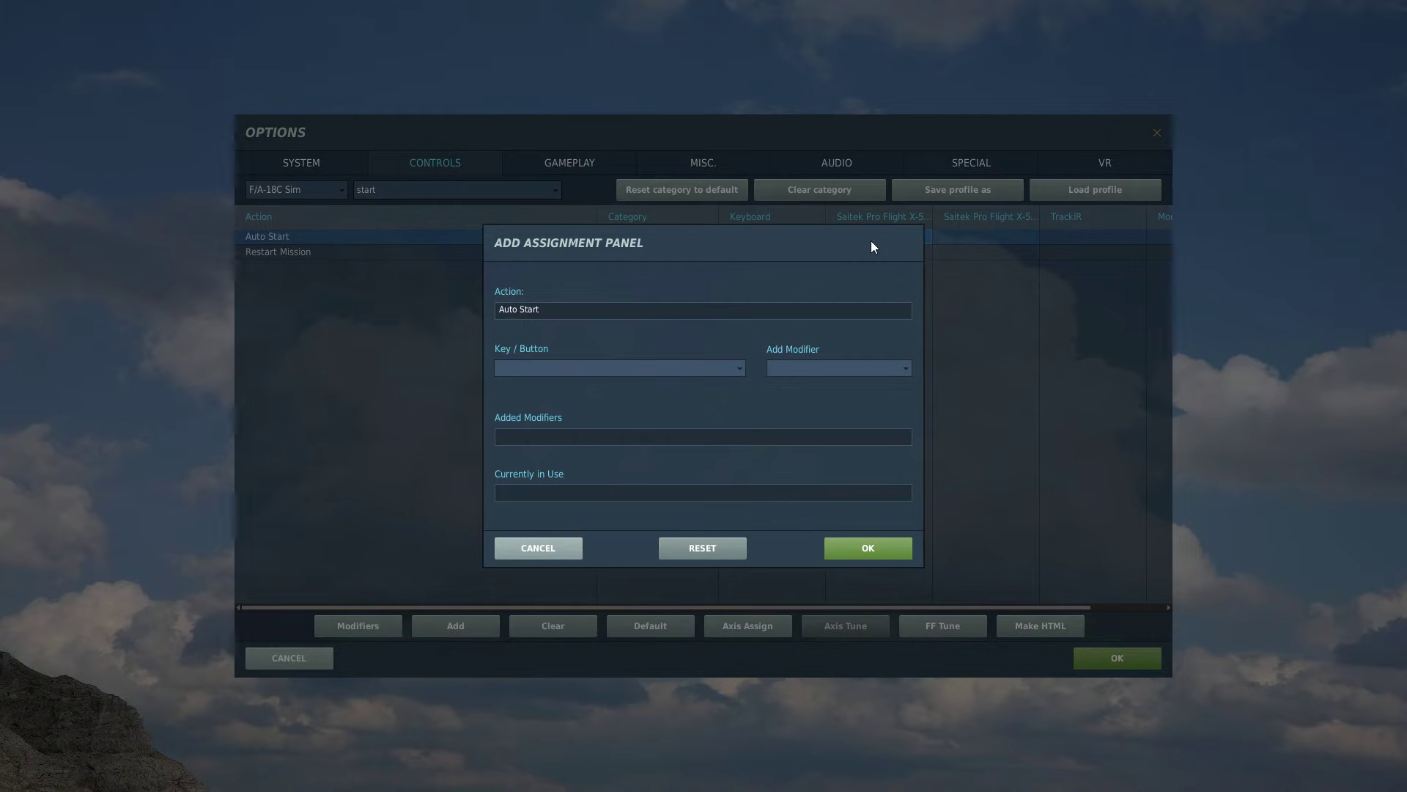
left_click(853, 550)
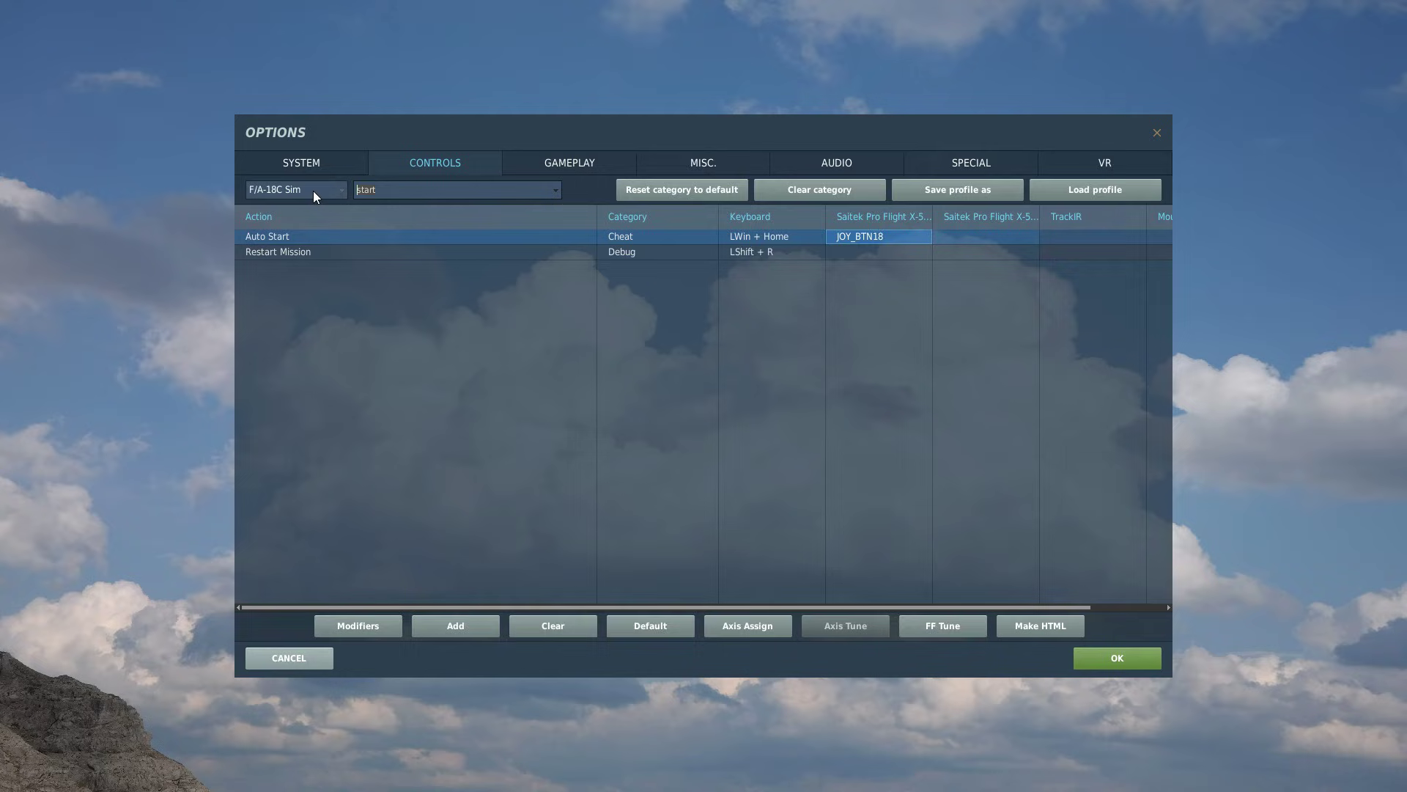
Search the actions for "stop" and bind Auto Stop to JOY_BTN19 on the first Saitek device
key("ctrl+a")
type("stop")
double_click(856, 236)
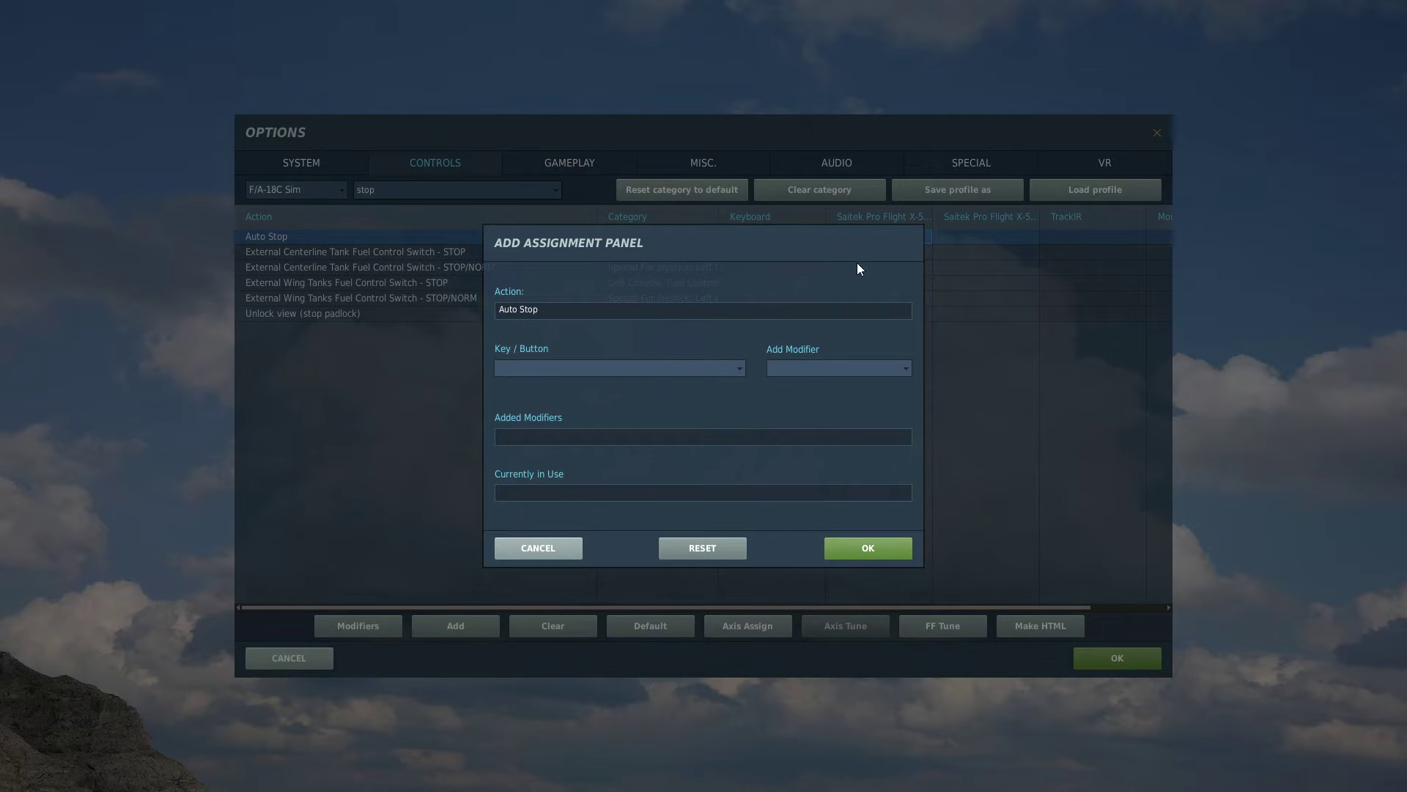
left_click(843, 557)
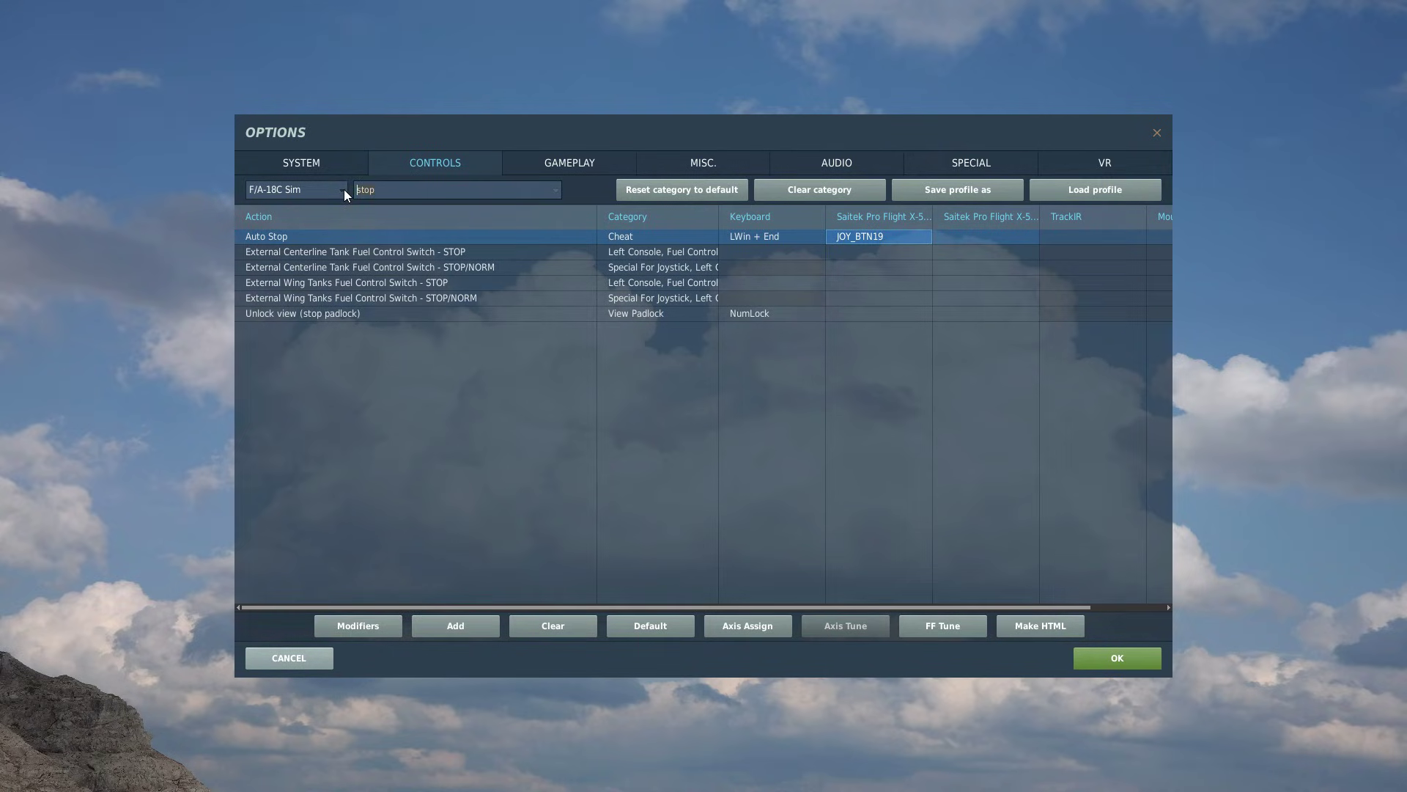
Search the actions for "wheel" and bind Wheel Brake - ON/OFF to JOY_BTN6 on the second Saitek device
type("whell")
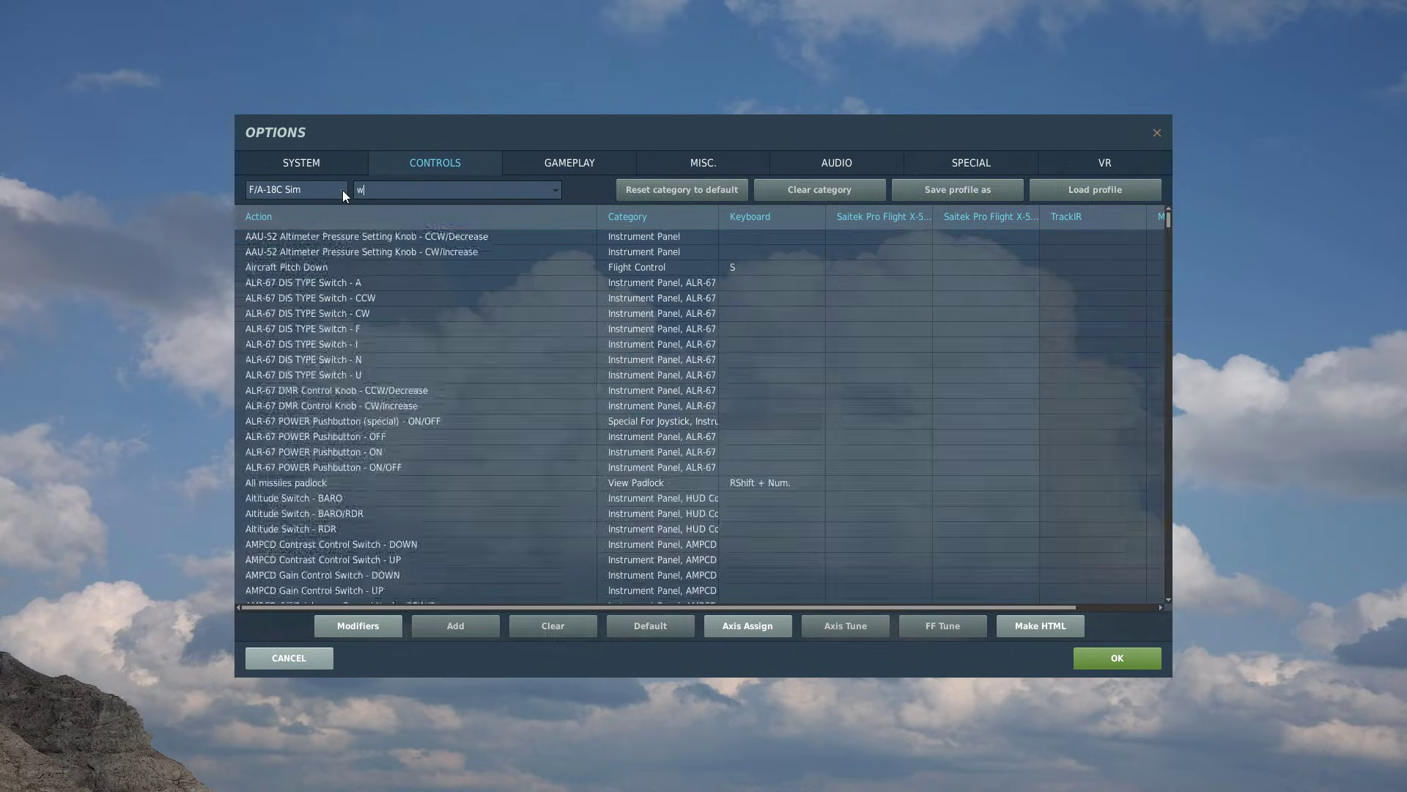
key("BackSpace")
type("el")
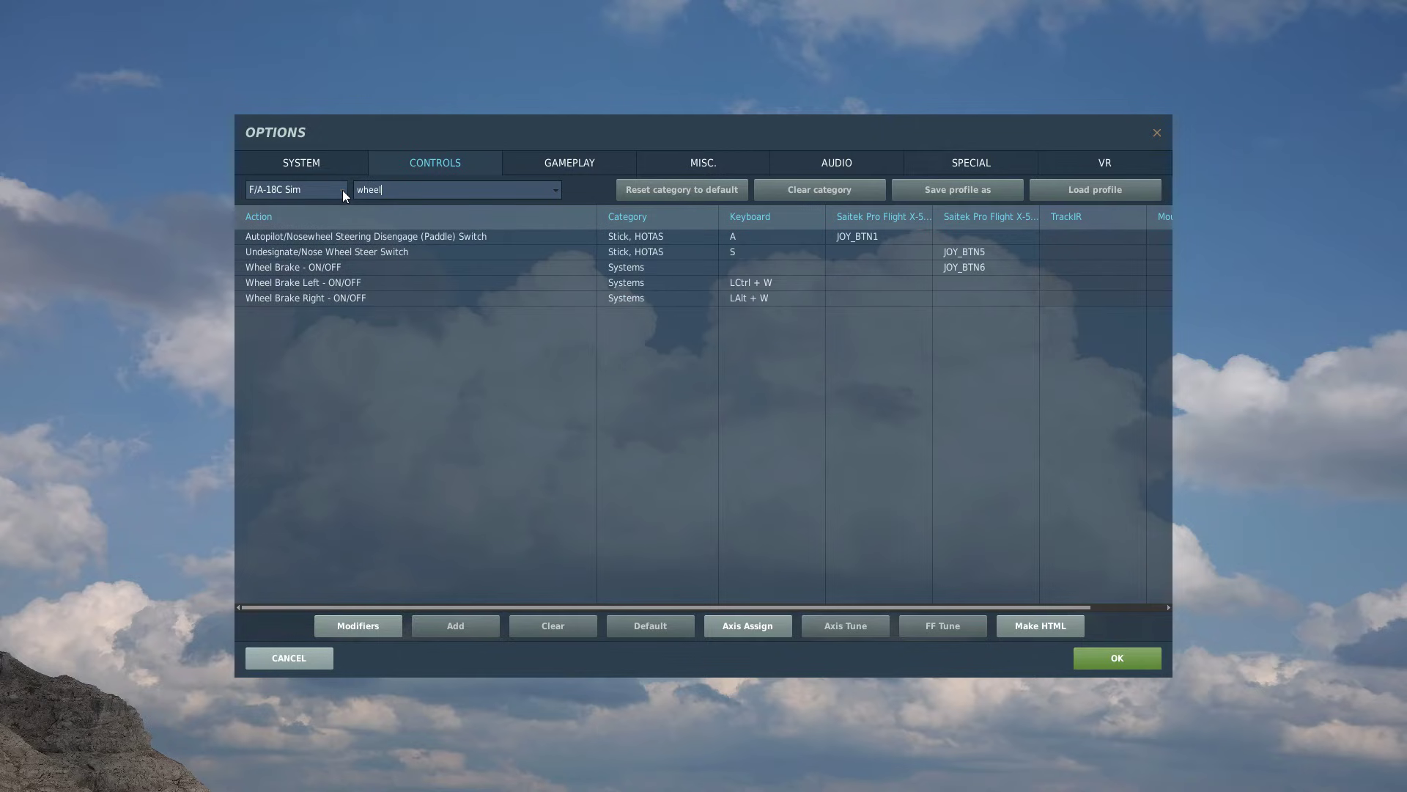
double_click(989, 266)
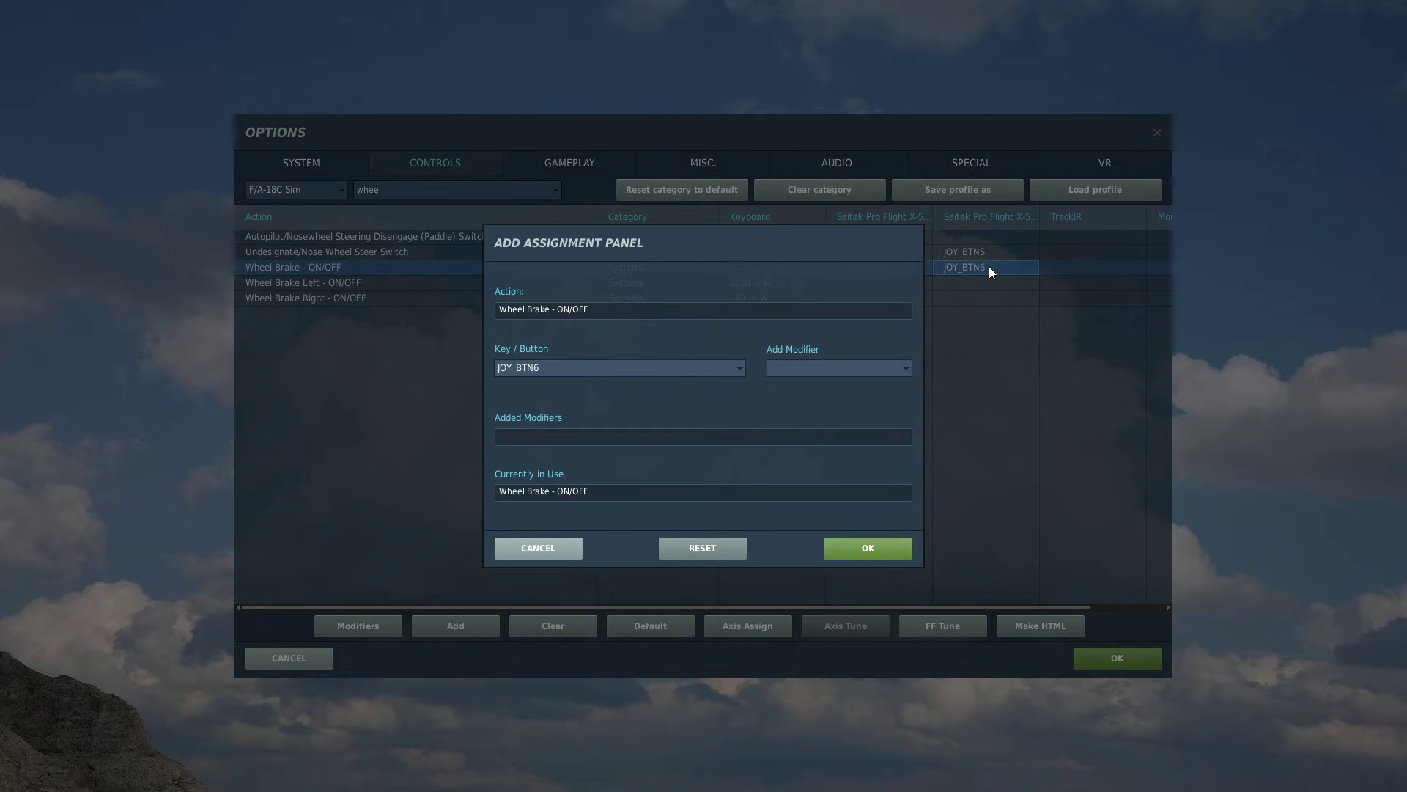
left_click(866, 554)
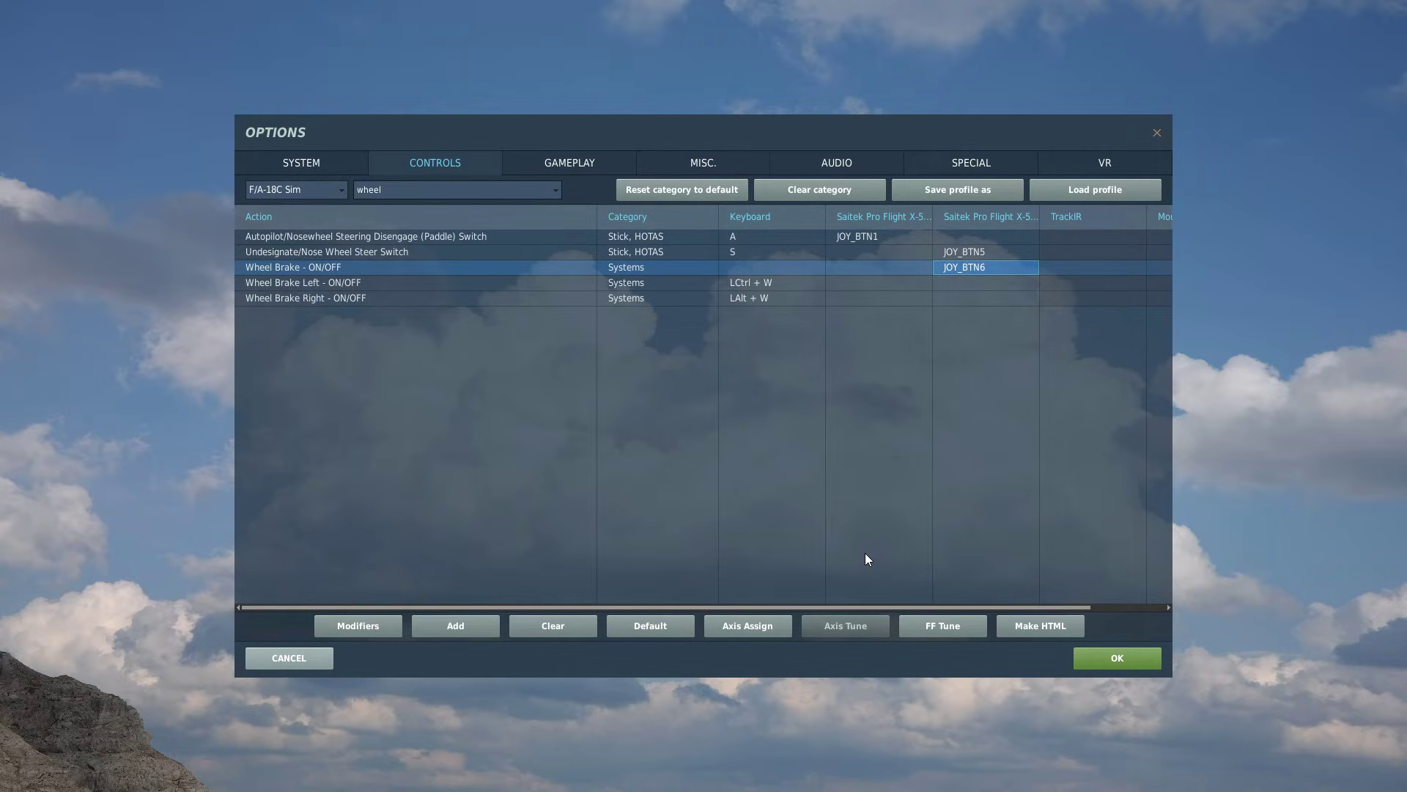
Bind the Undesignate/Nose Wheel Steer Switch to JOY_BTN5 on the second Saitek device
left_click(498, 252)
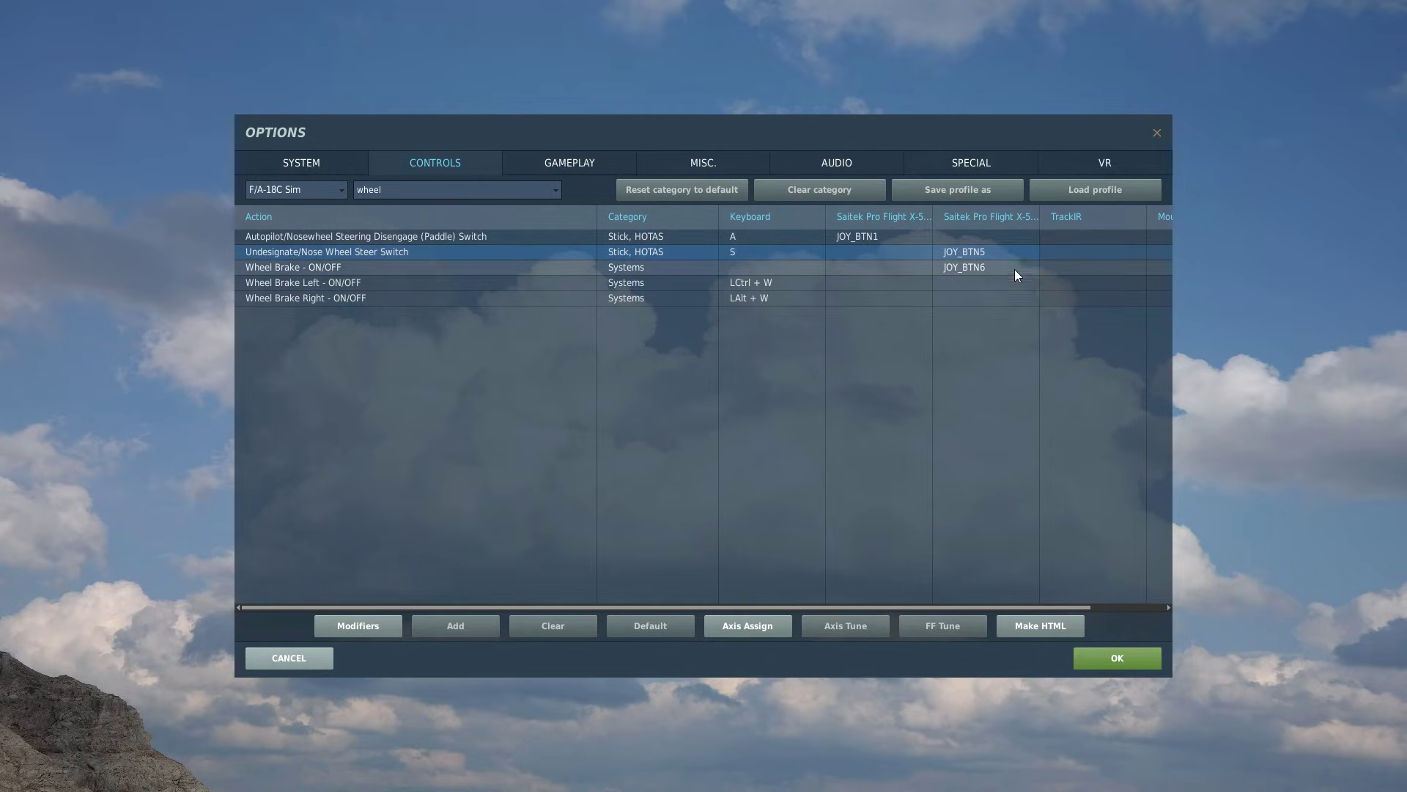
left_click(988, 252)
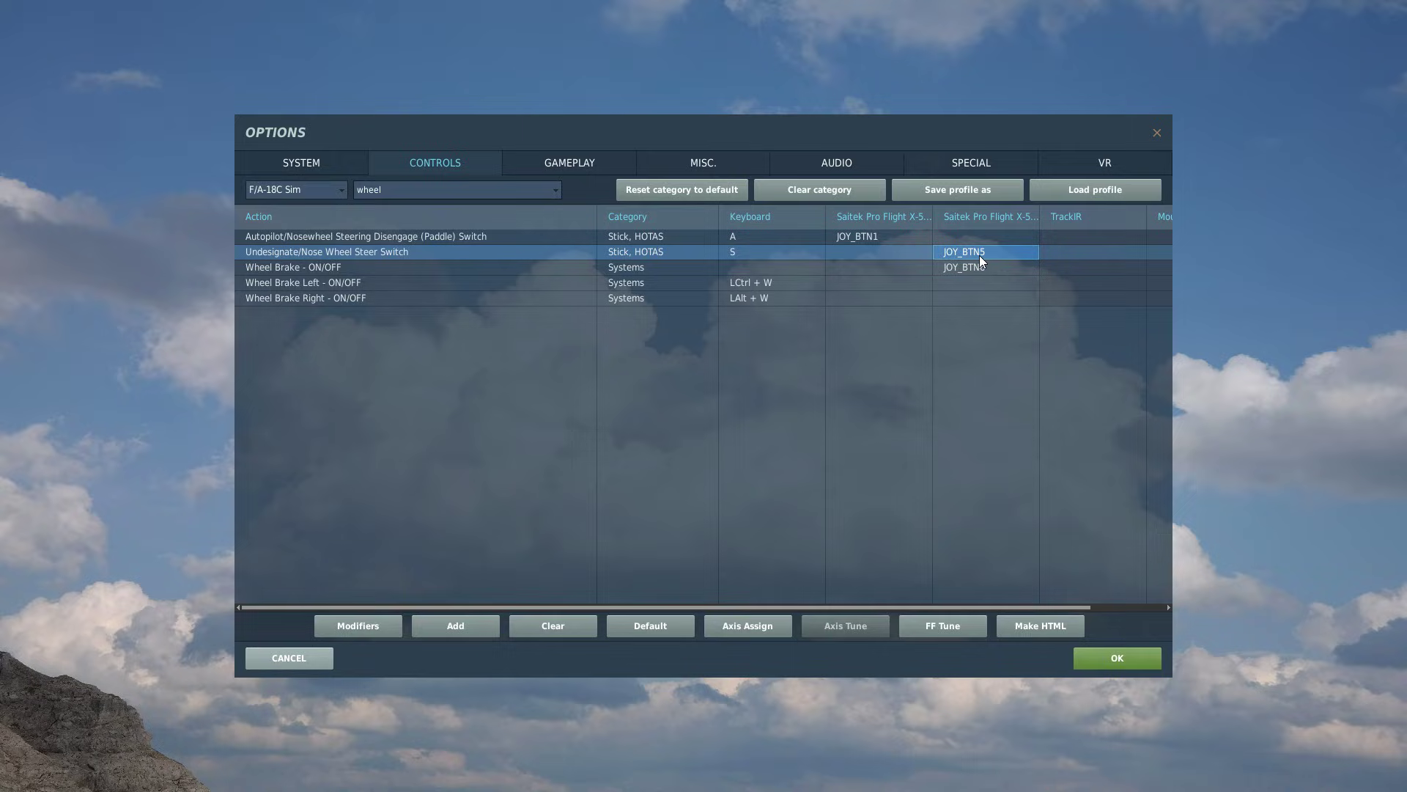
double_click(983, 254)
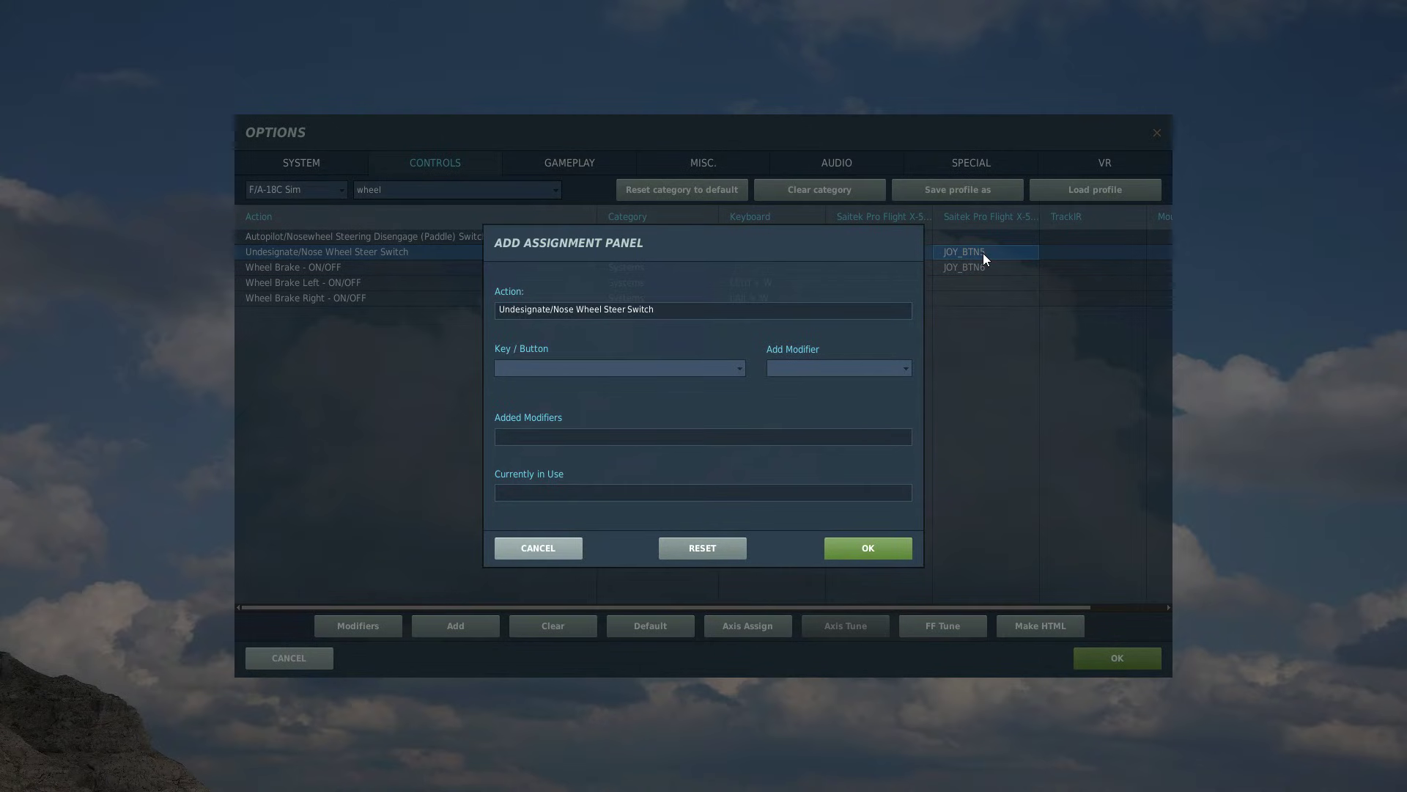
left_click(876, 551)
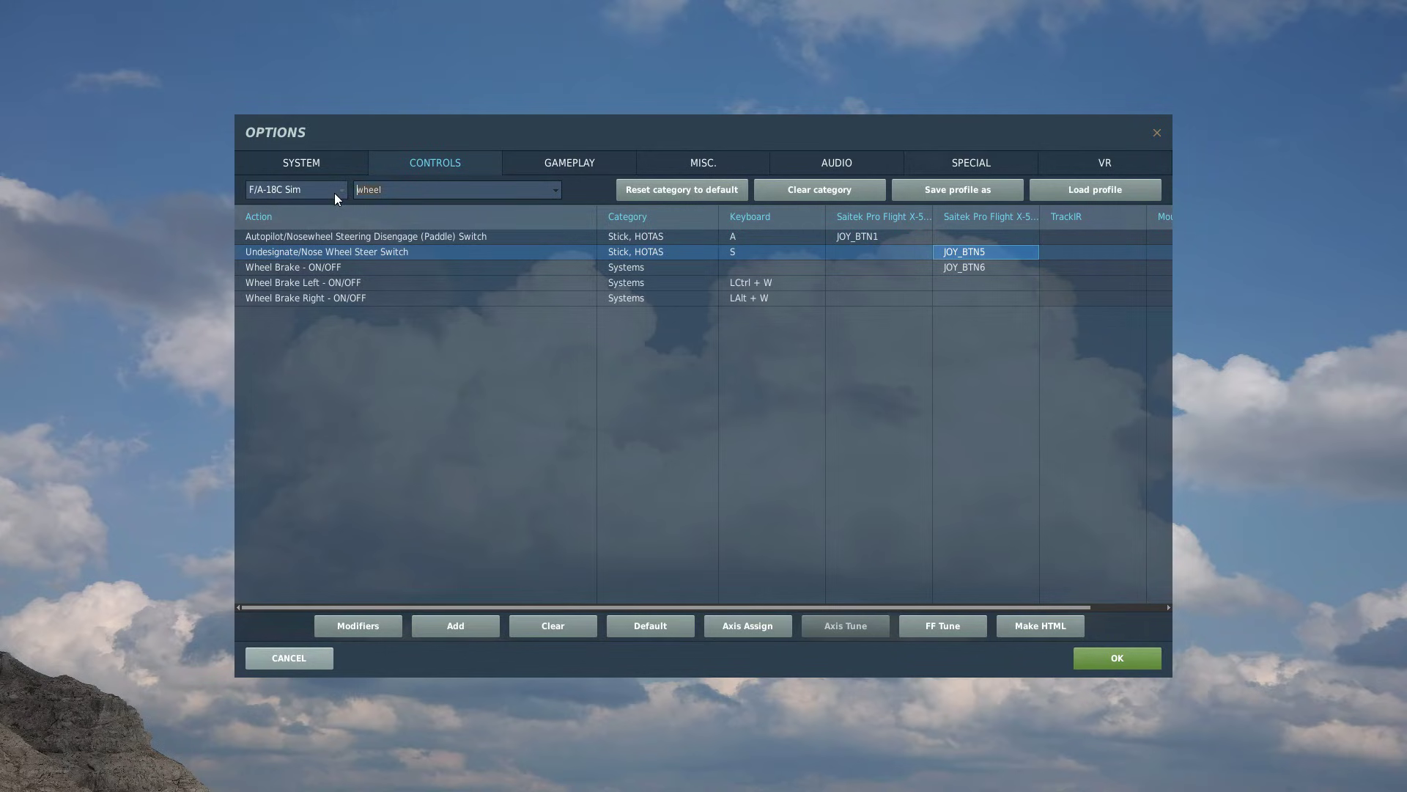
Search the actions for "trig" and bind Gun Trigger - SECOND DETENT to JOY_BTN1 on the second Saitek device
type("trig")
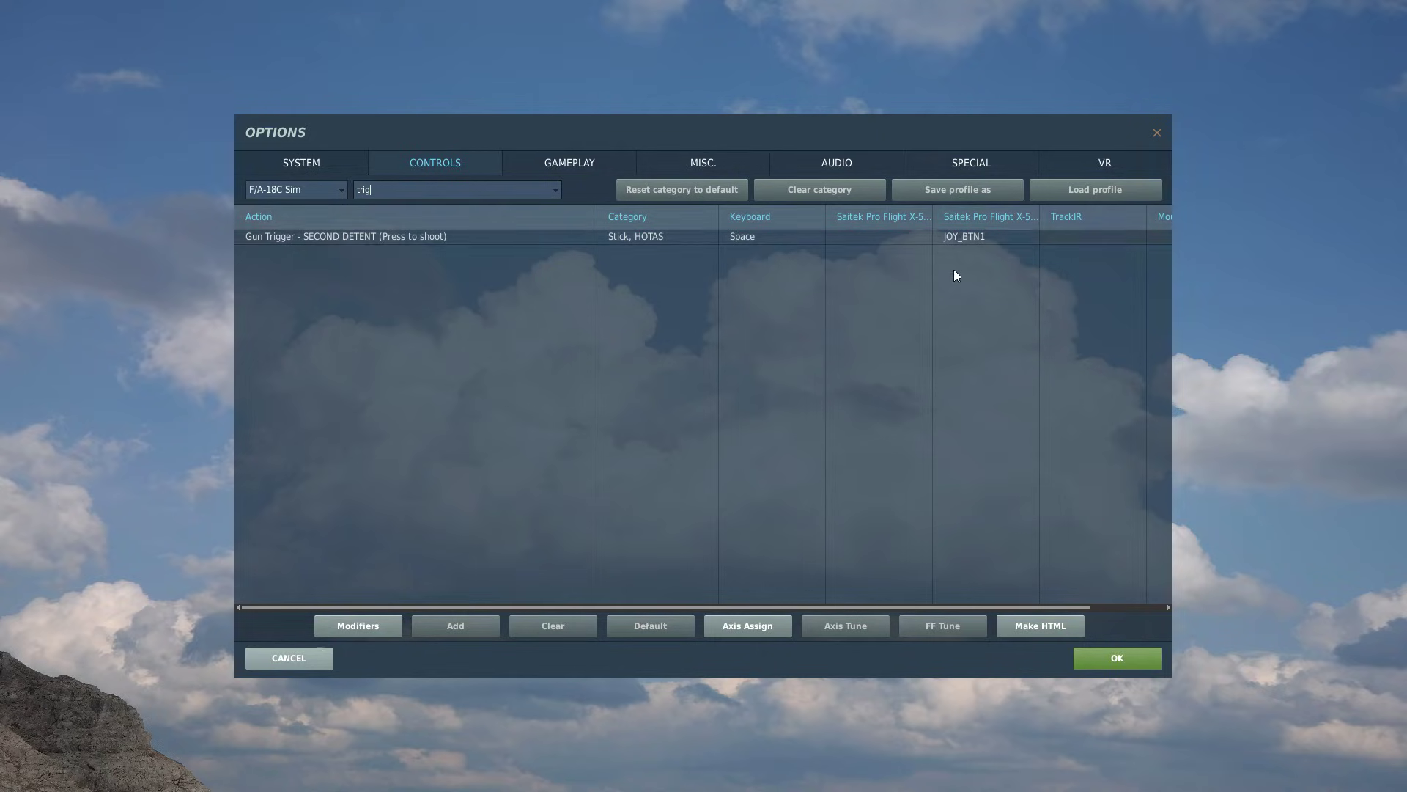
double_click(973, 239)
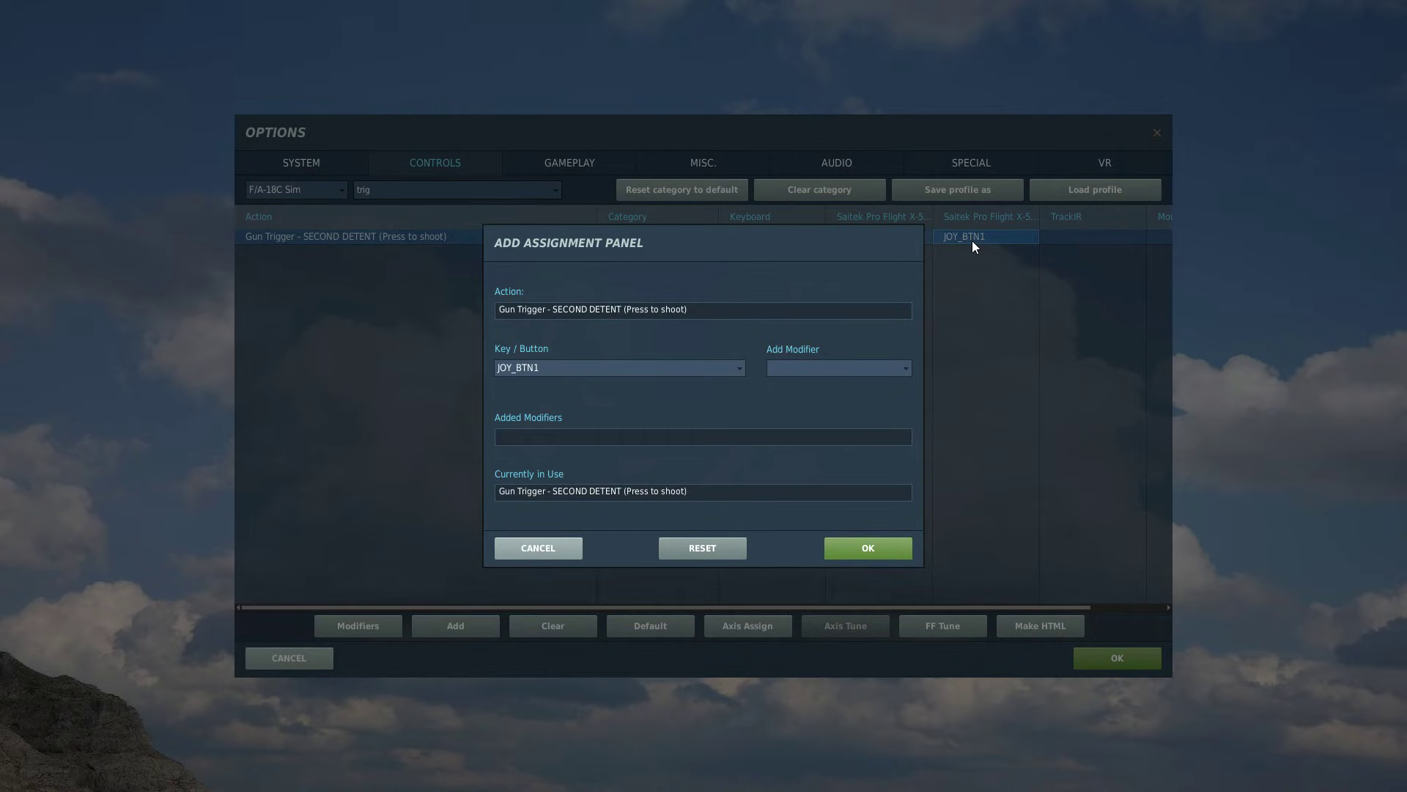
left_click(868, 555)
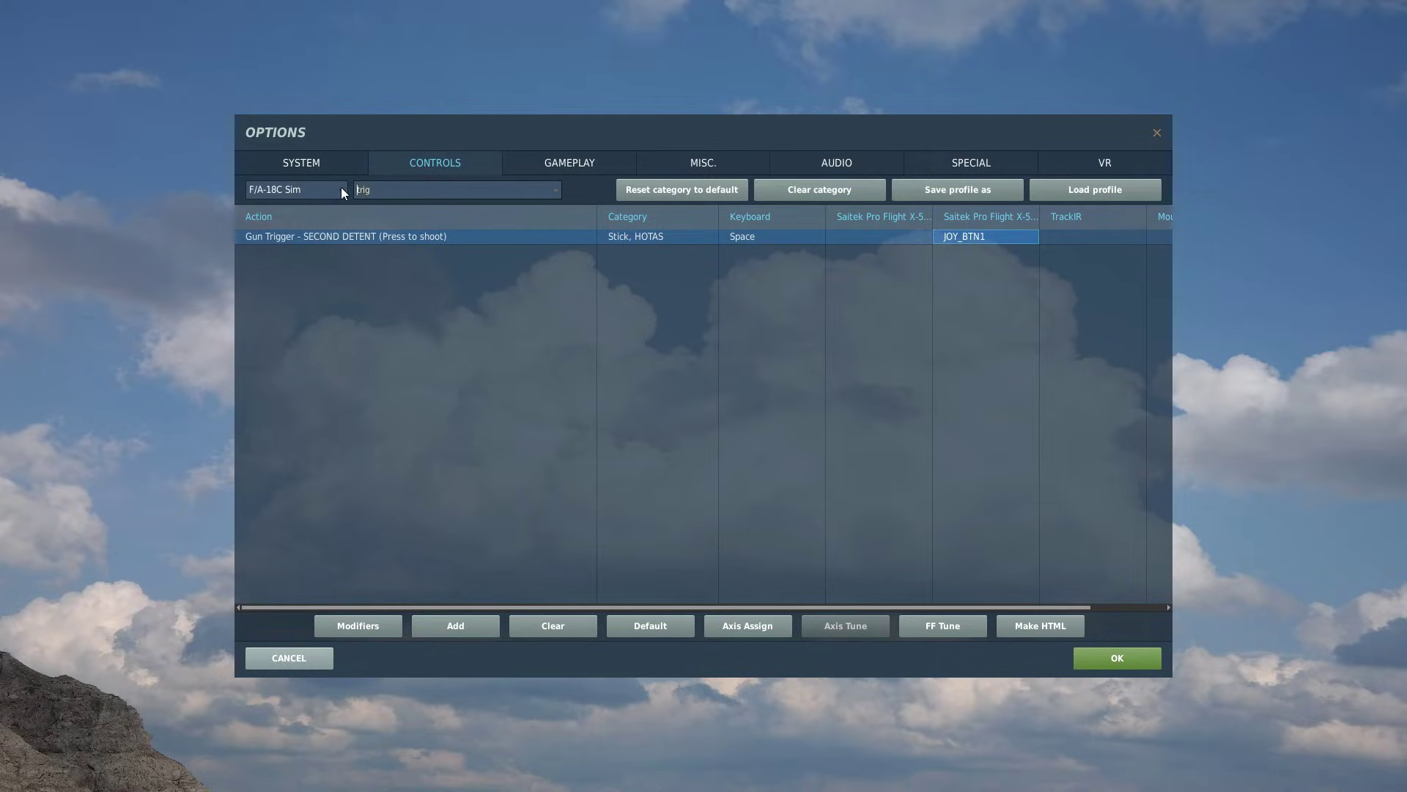
Search the actions for "weapon re" and bind the Weapon Release Button to JOY_BTN3 on the second Saitek device
type("w")
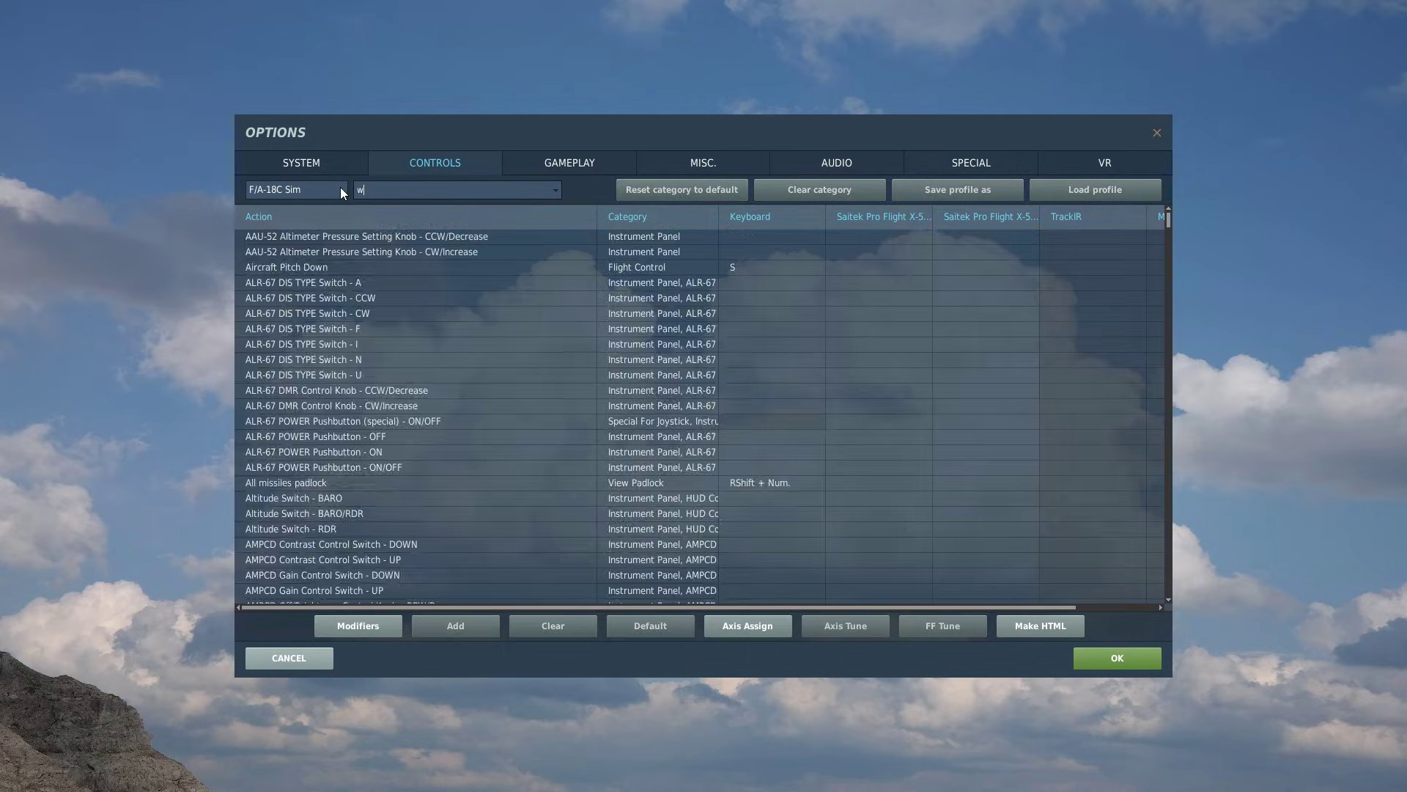
type("eapon re")
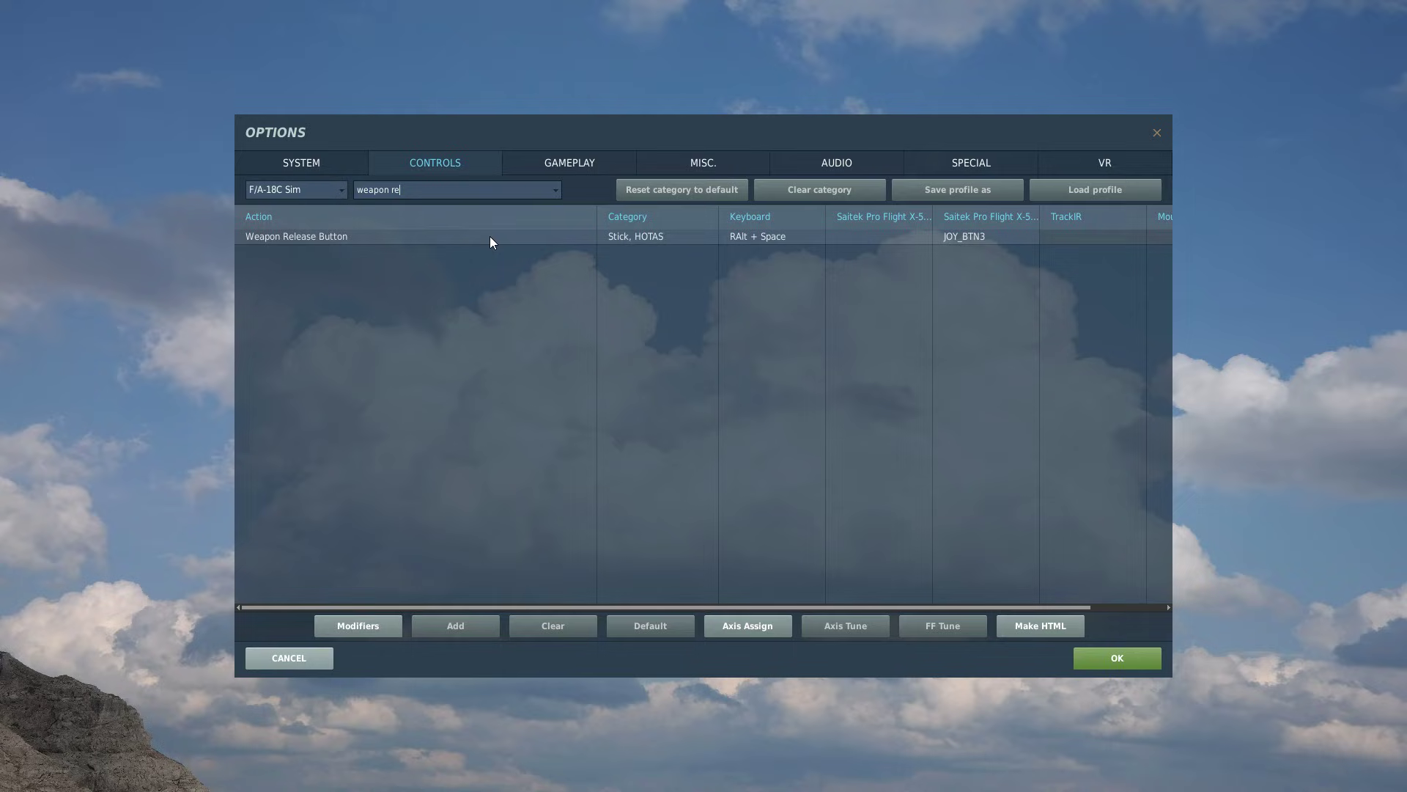
double_click(986, 236)
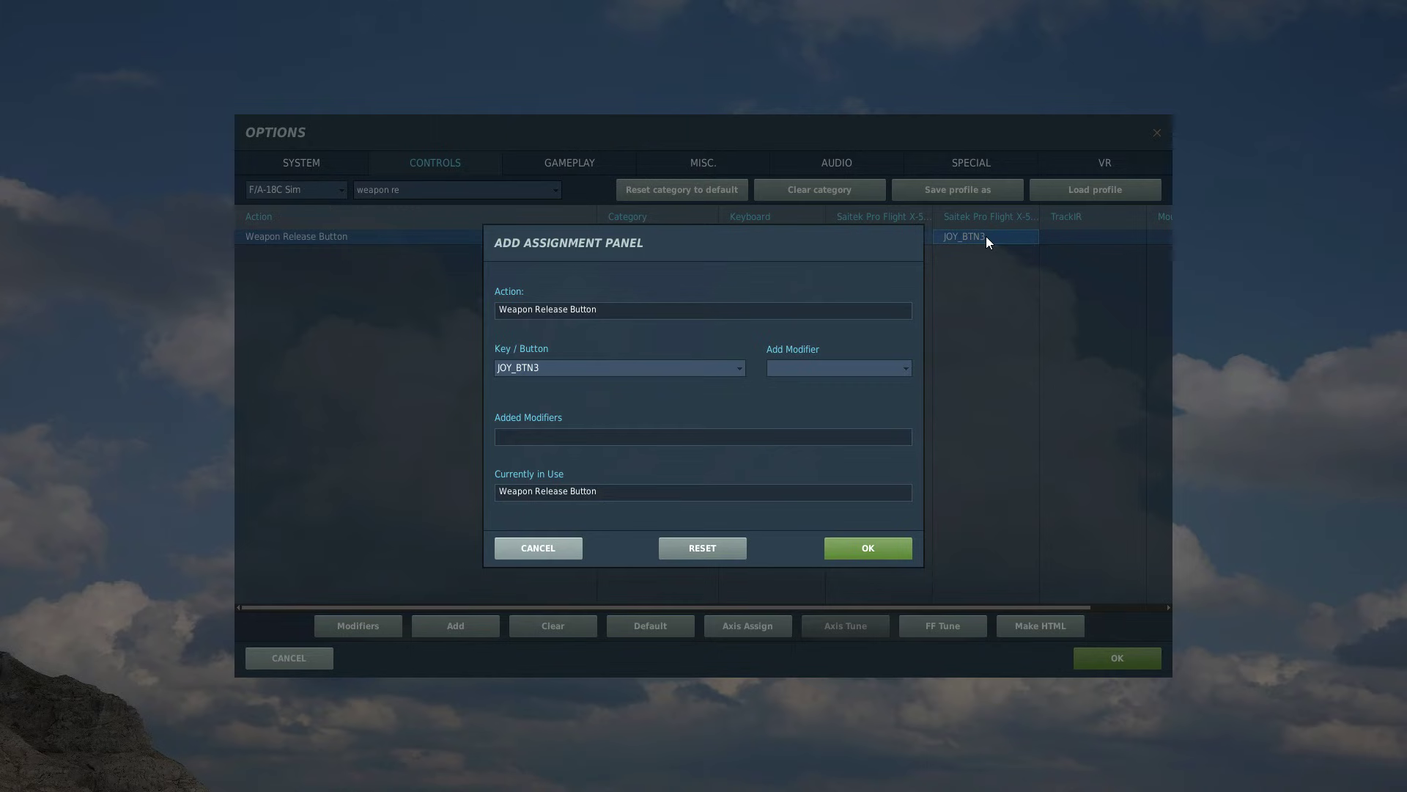
left_click(881, 553)
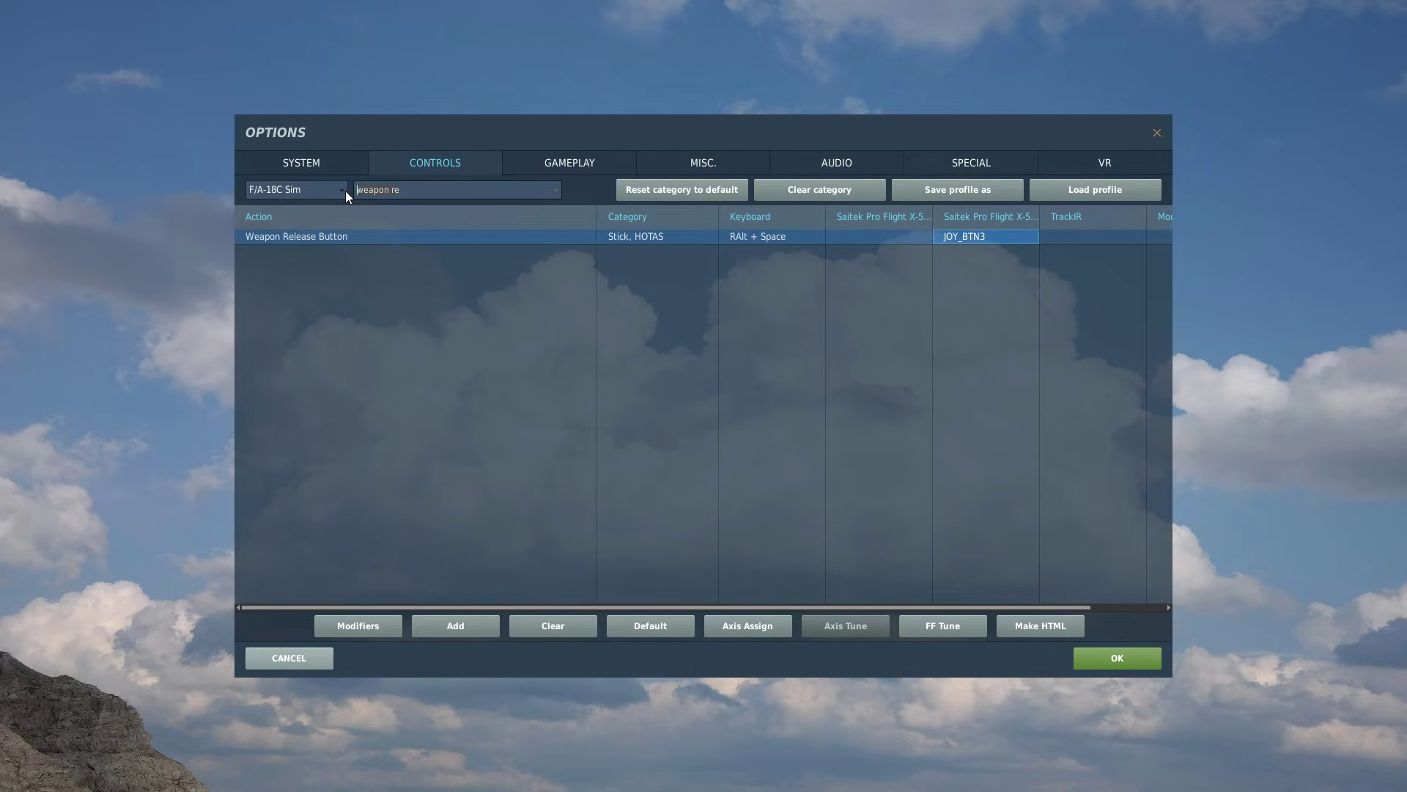
Search the actions for "trim" and bind Trimmer Switch - LEFT WING DOWN to JOY_BTN10 and PULL(CLIMB) to JOY_BTN7 on the second Saitek device
type("trim")
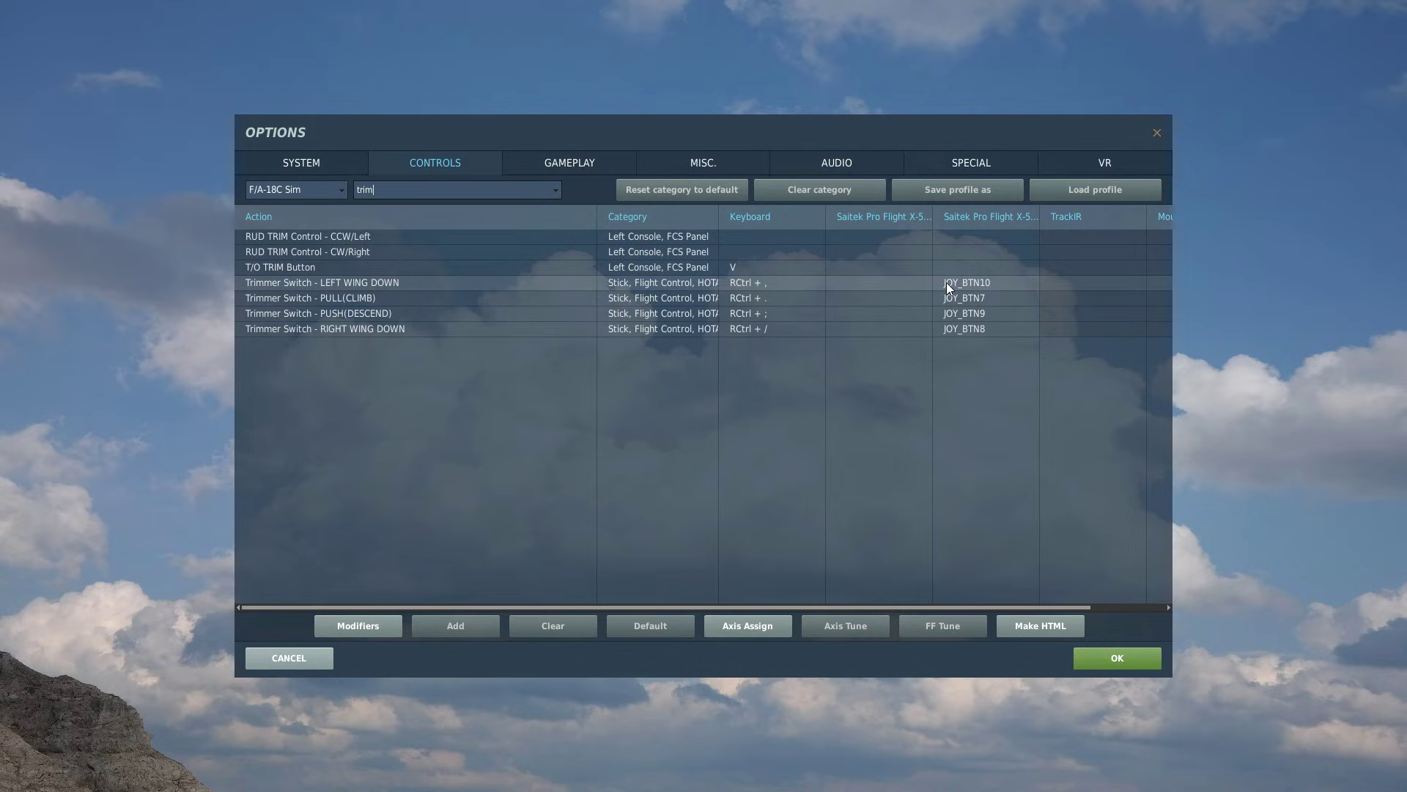
double_click(952, 283)
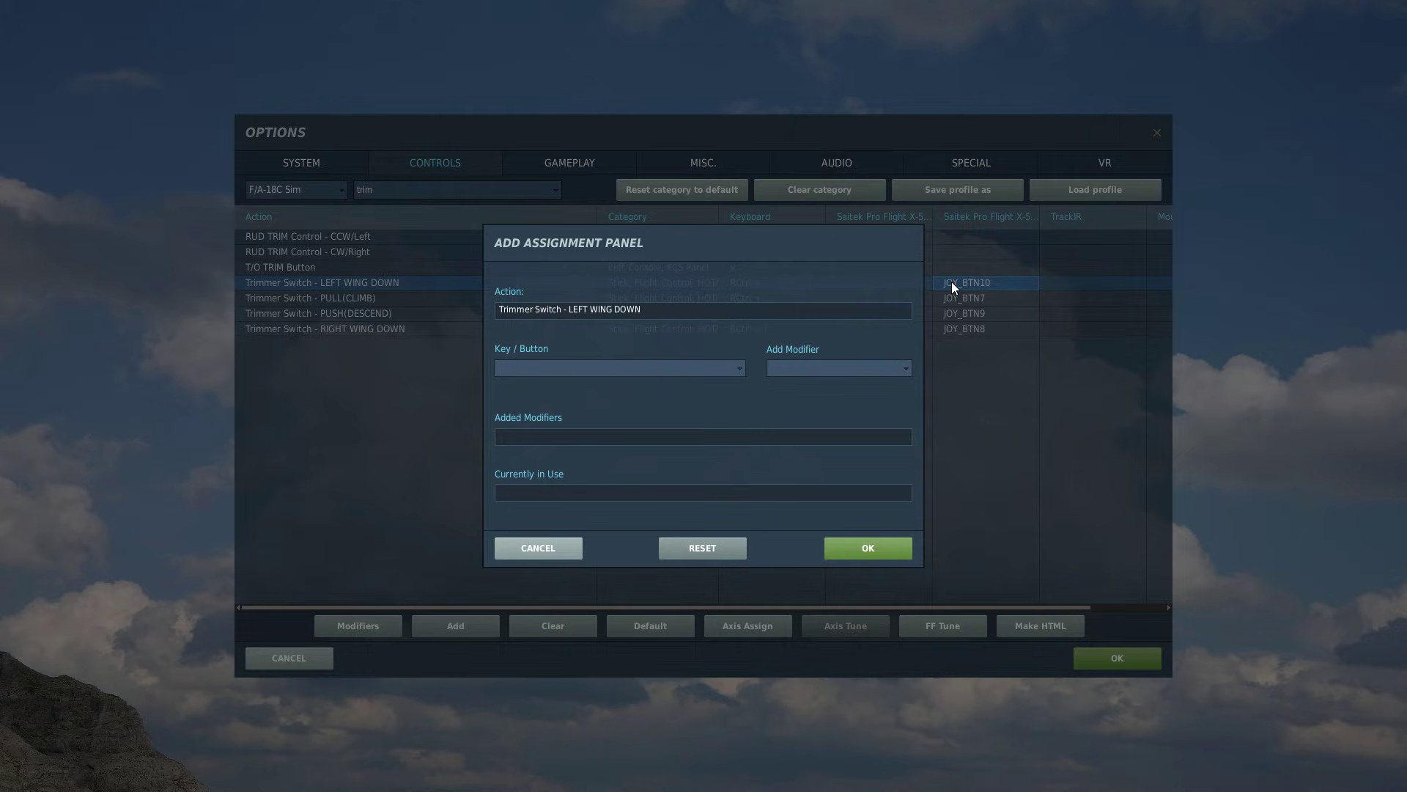
left_click(873, 543)
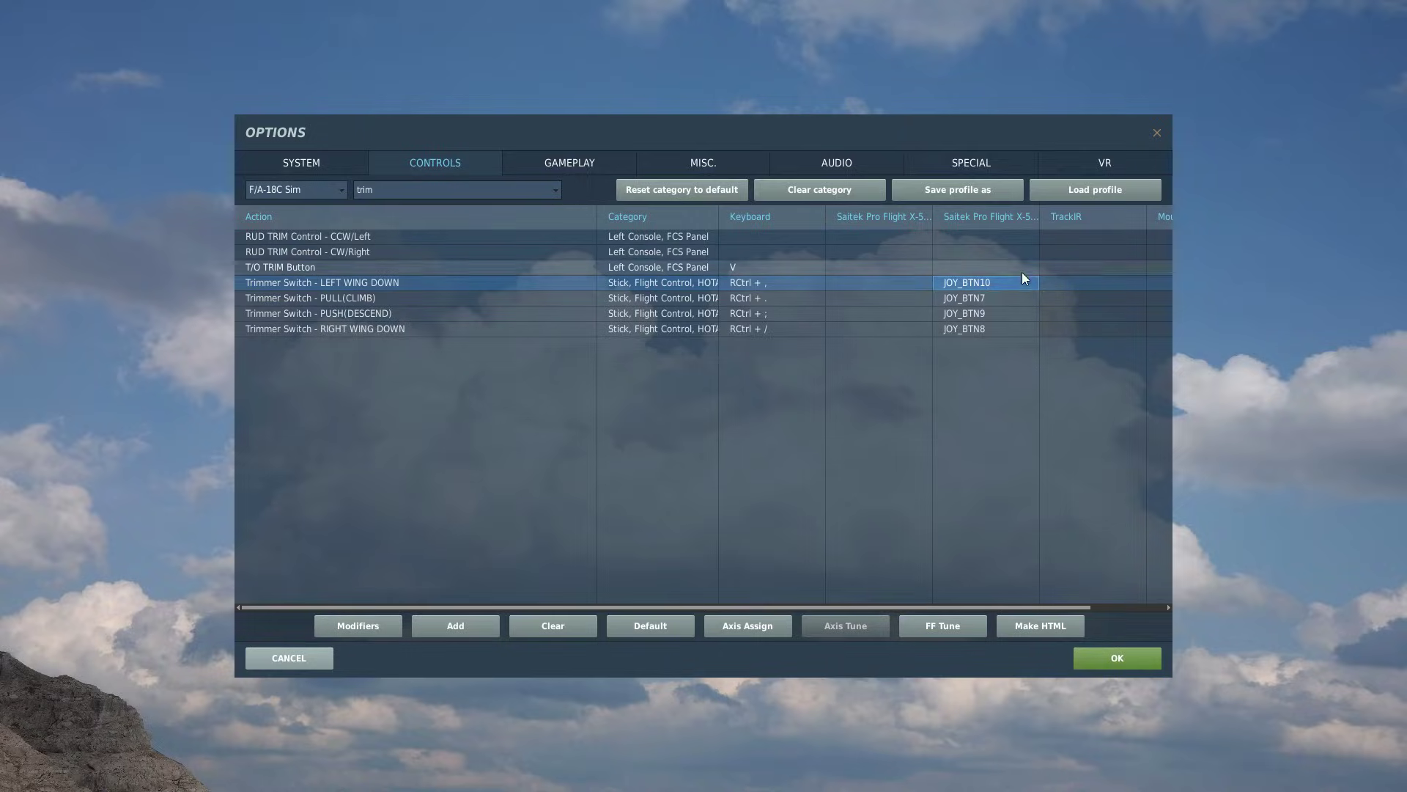
double_click(1005, 301)
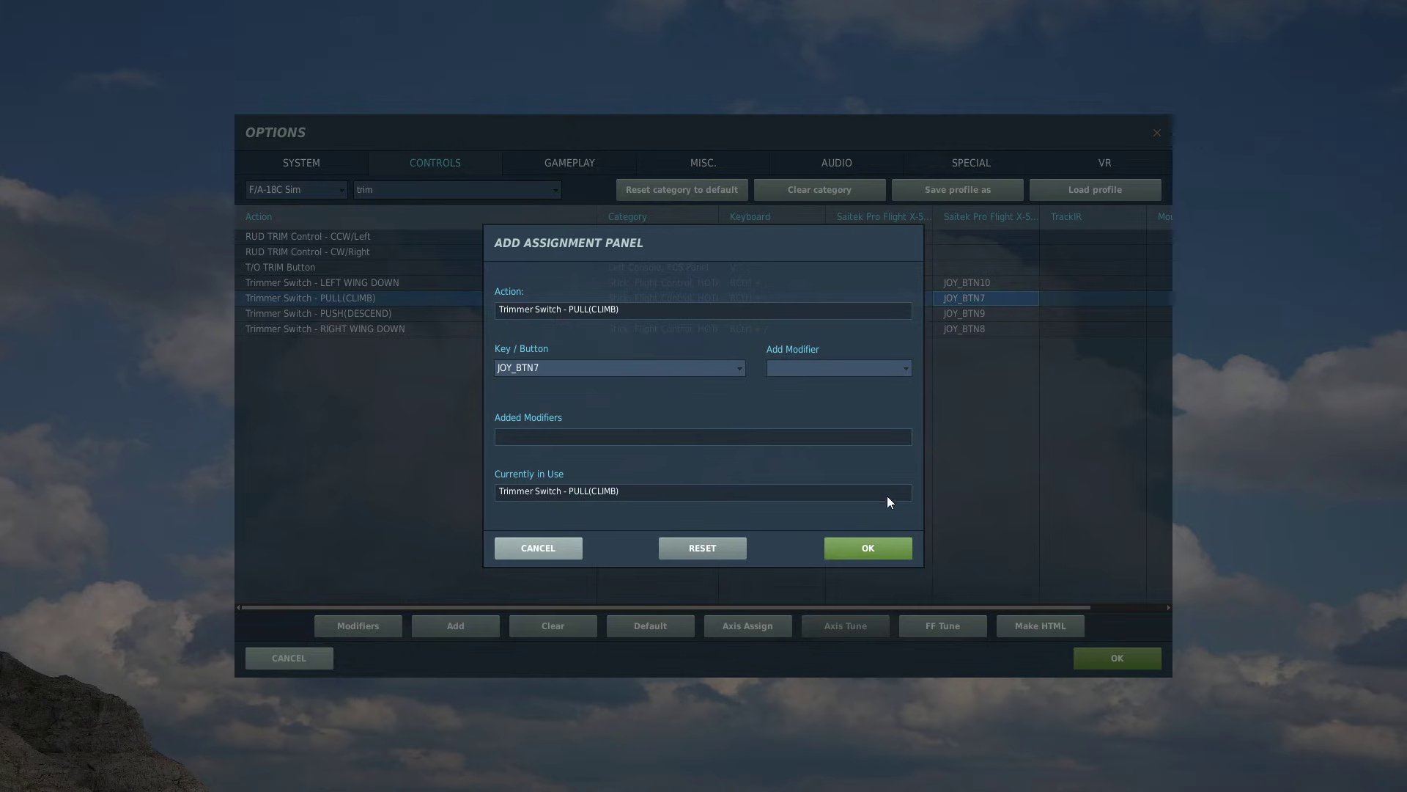
left_click(868, 548)
Bind Trimmer Switch - PUSH(DESCEND) to JOY_BTN9 and RIGHT WING DOWN to JOY_BTN8 on the second Saitek device
double_click(959, 316)
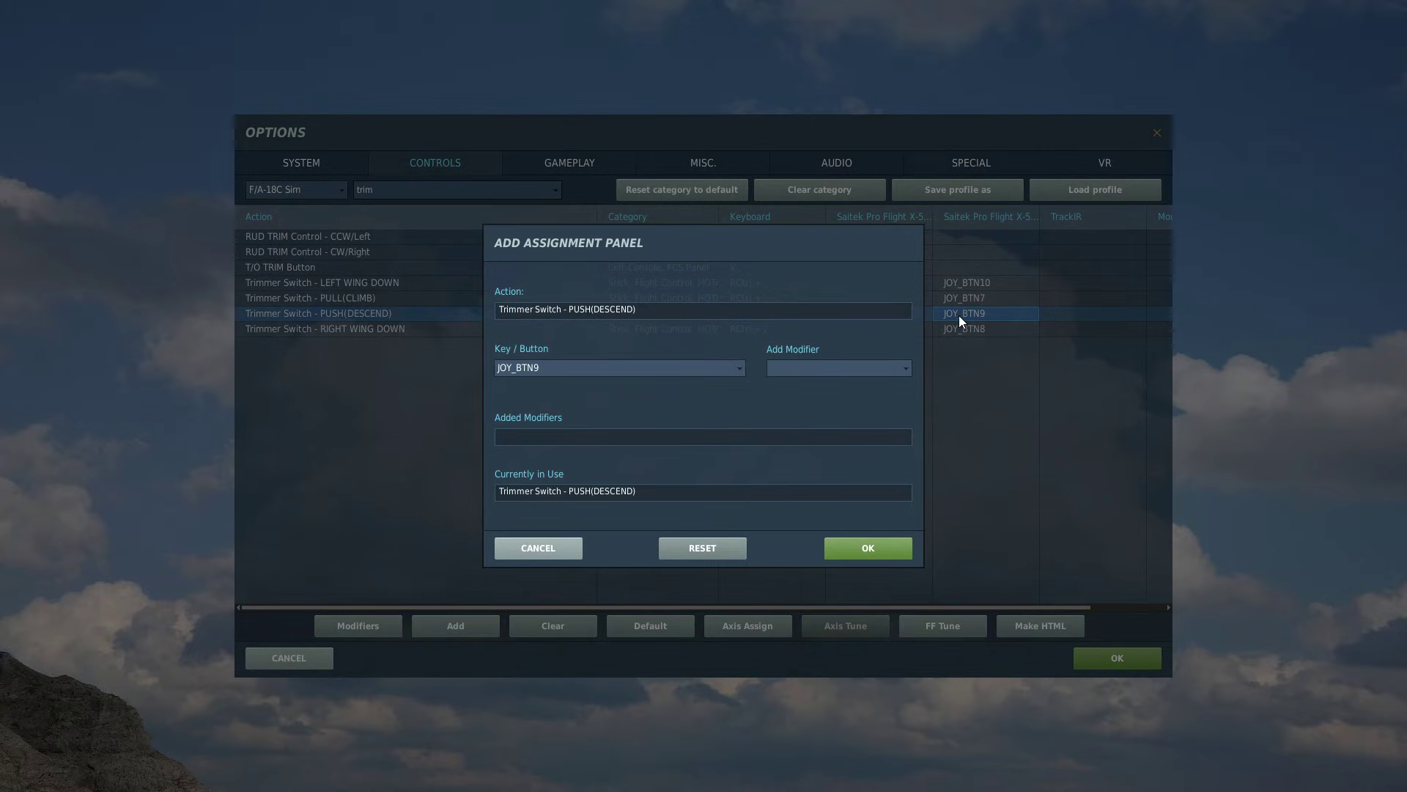
left_click(871, 552)
double_click(960, 333)
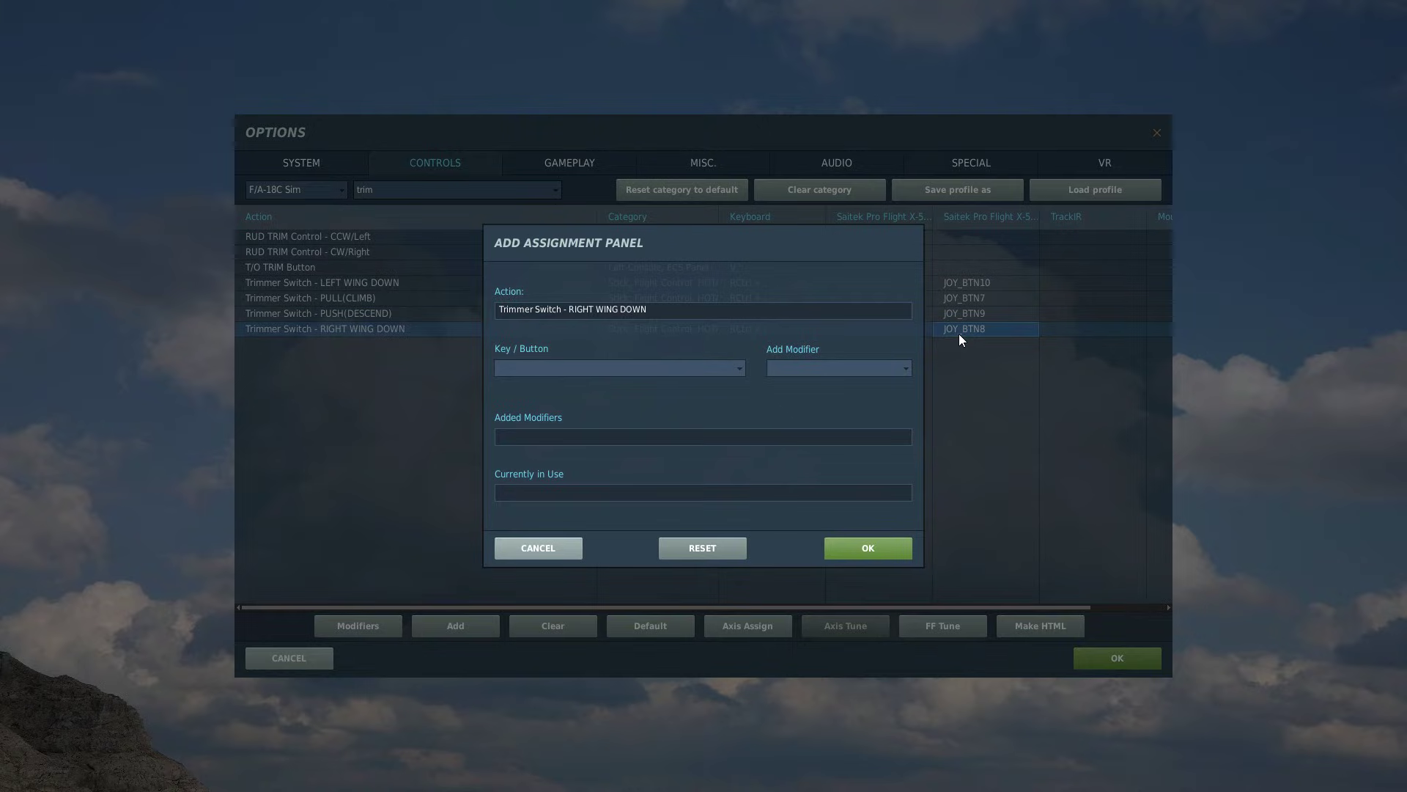
left_click(872, 550)
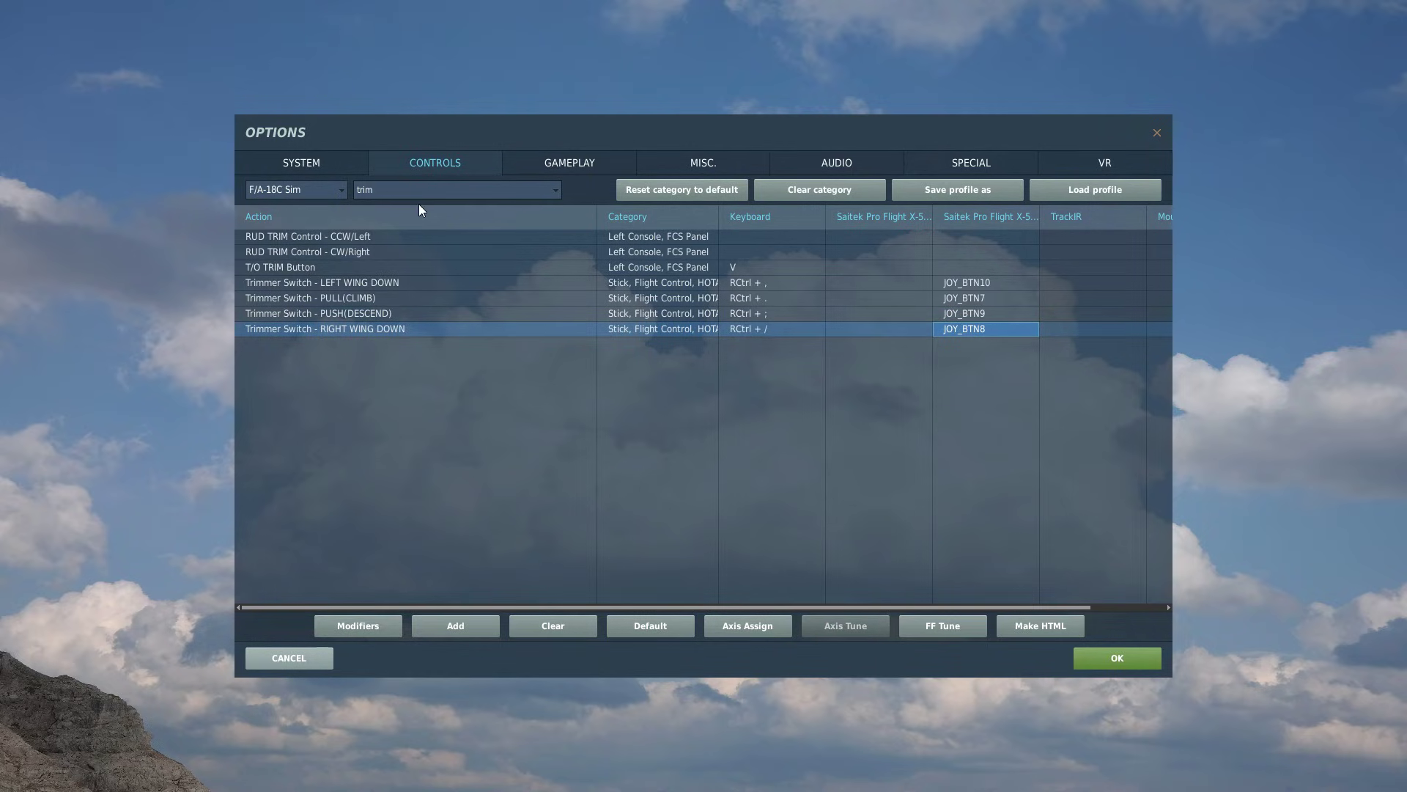
Search the actions for "throttle" and bind Throttle Designator Controller - Depress to JOY_BTN2 on the second Saitek device
type("thr")
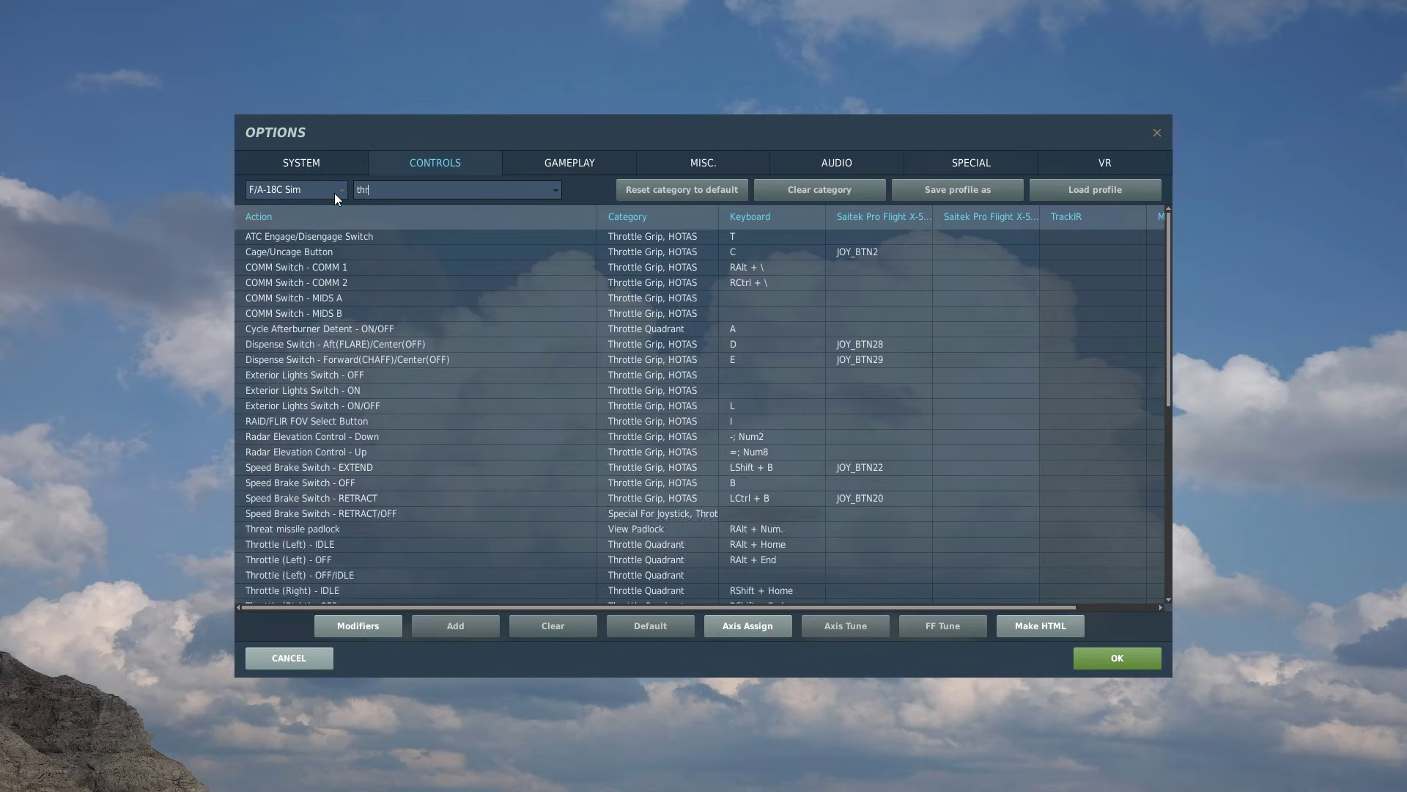
type("ott")
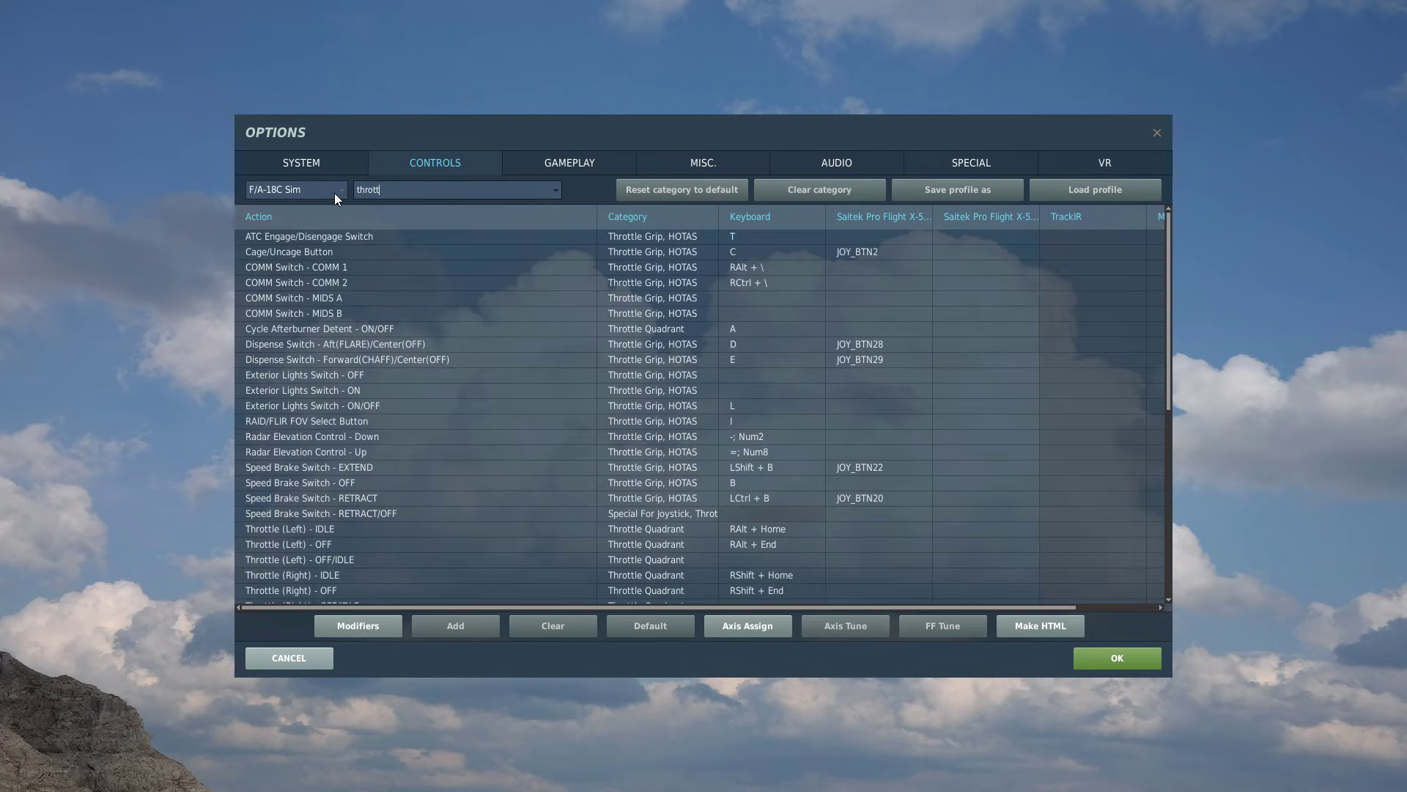
type("le")
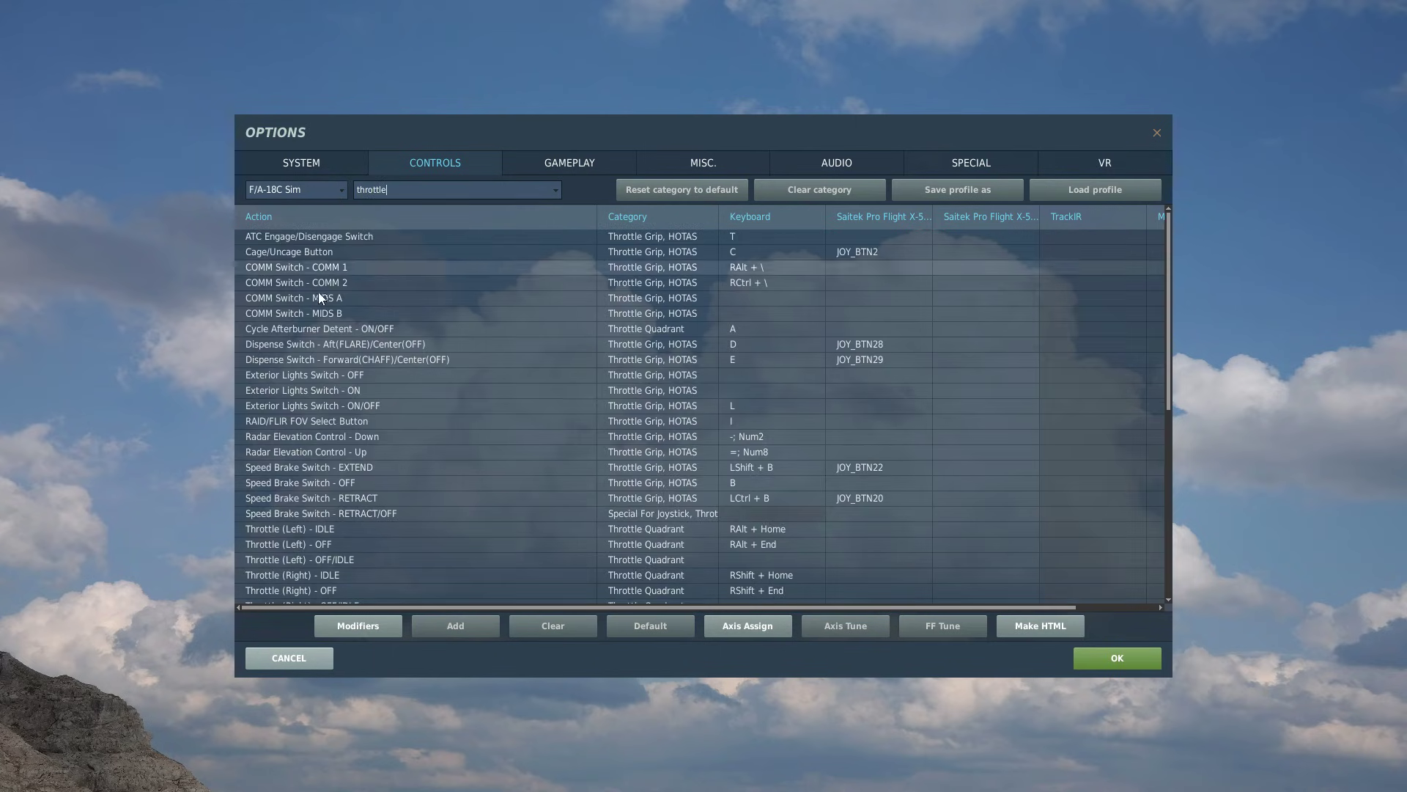
scroll(318, 294, "down", 7)
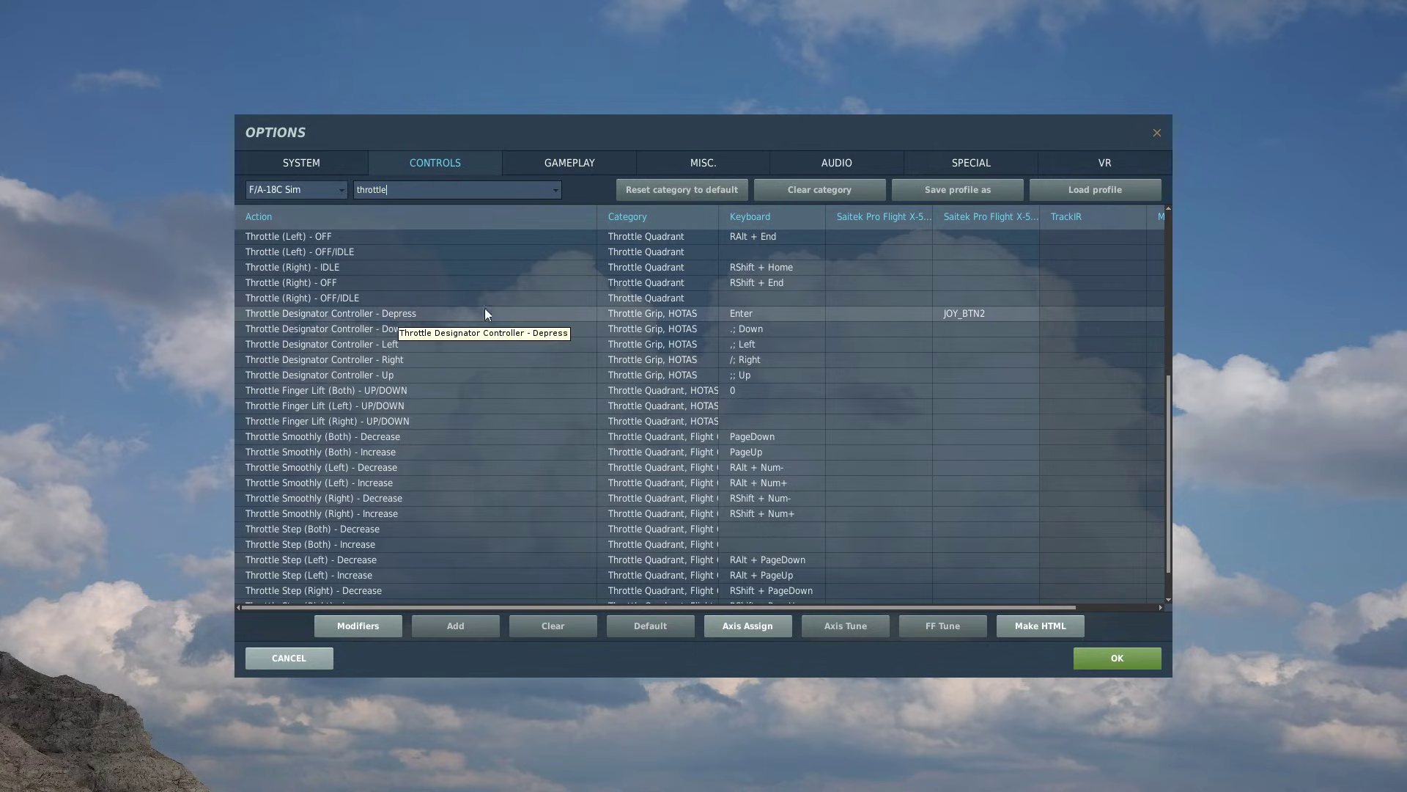
double_click(979, 314)
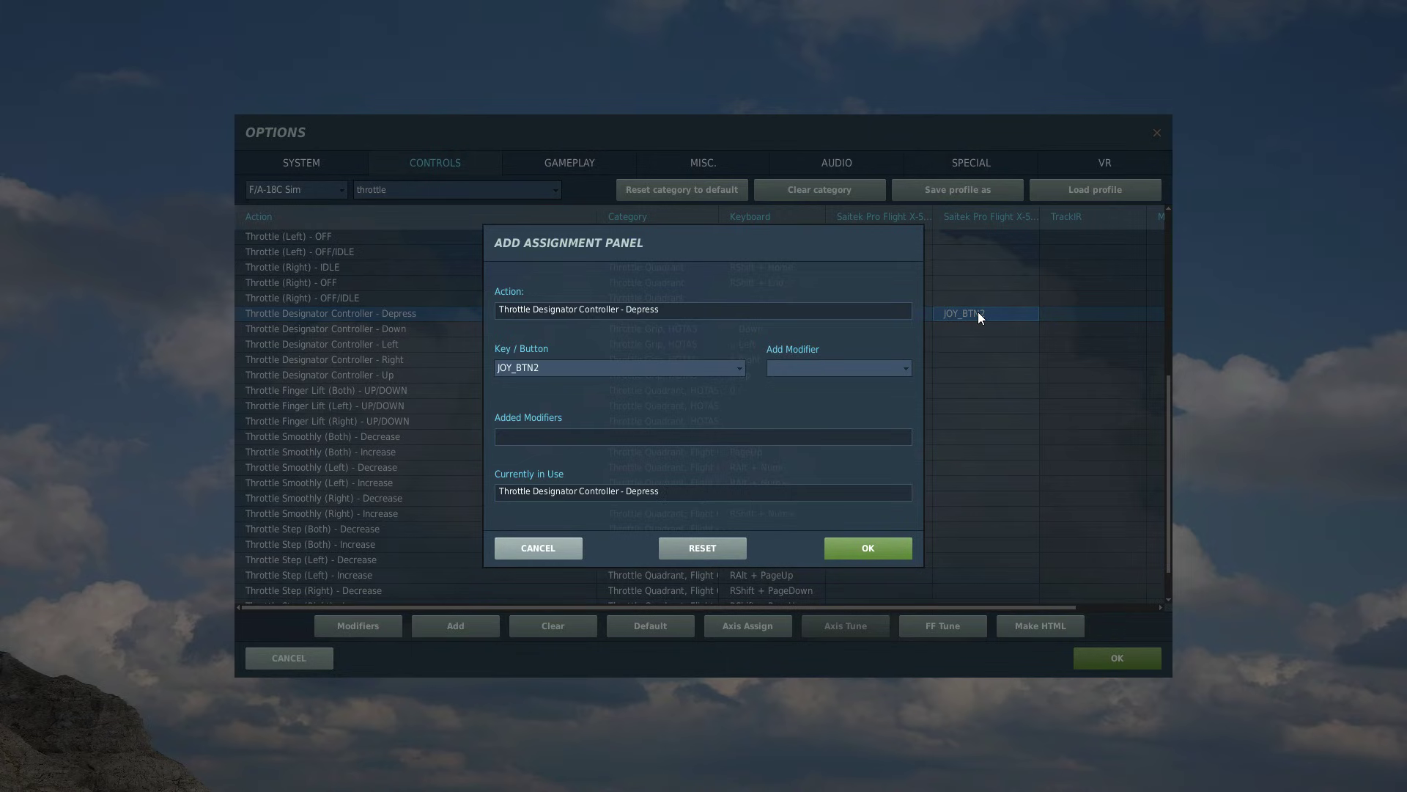
left_click(879, 547)
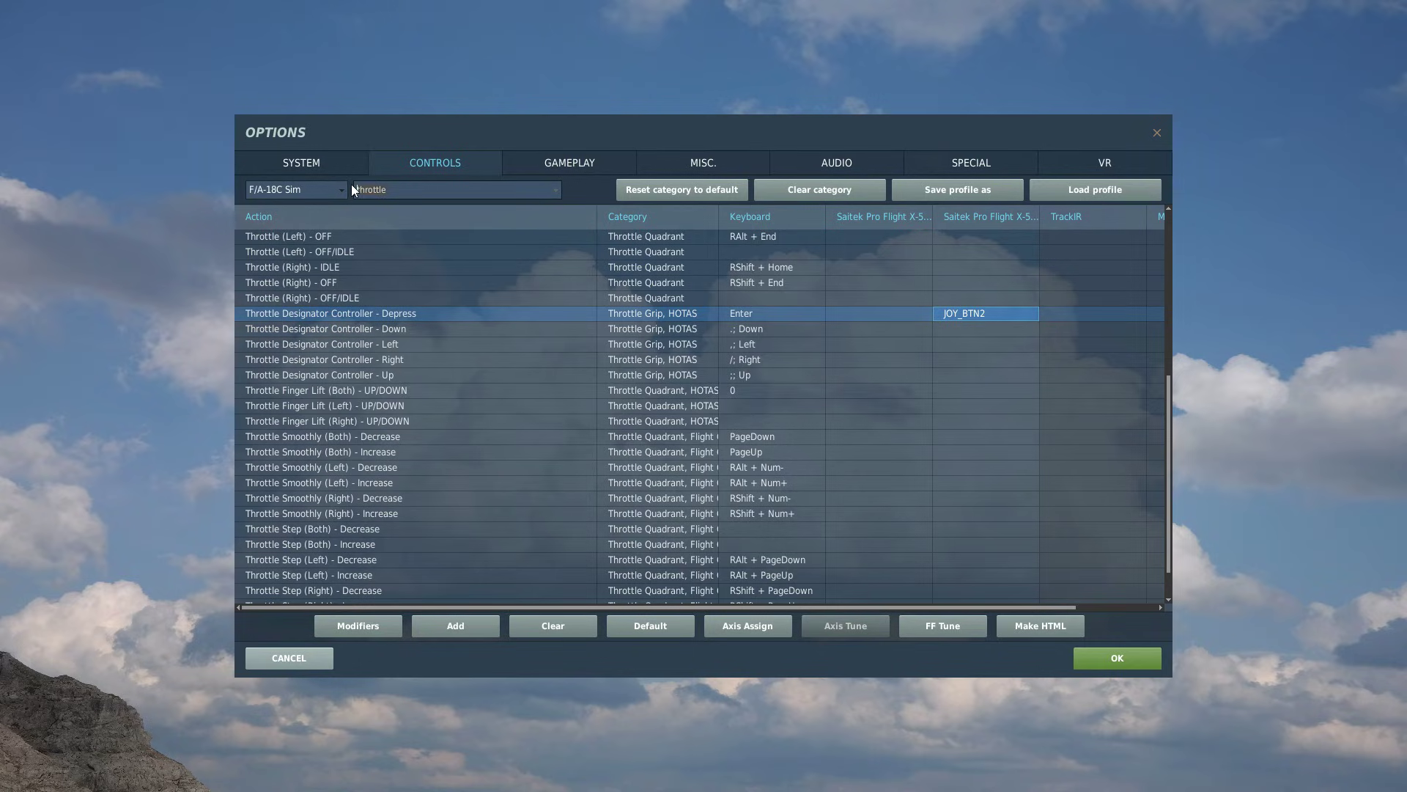
Search the actions for "sensor con" and bind Sensor Control Switch - Aft to JOY_BTN_POV1_D and Fwd to JOY_BTN_POV1_U on the second Saitek device
type("s")
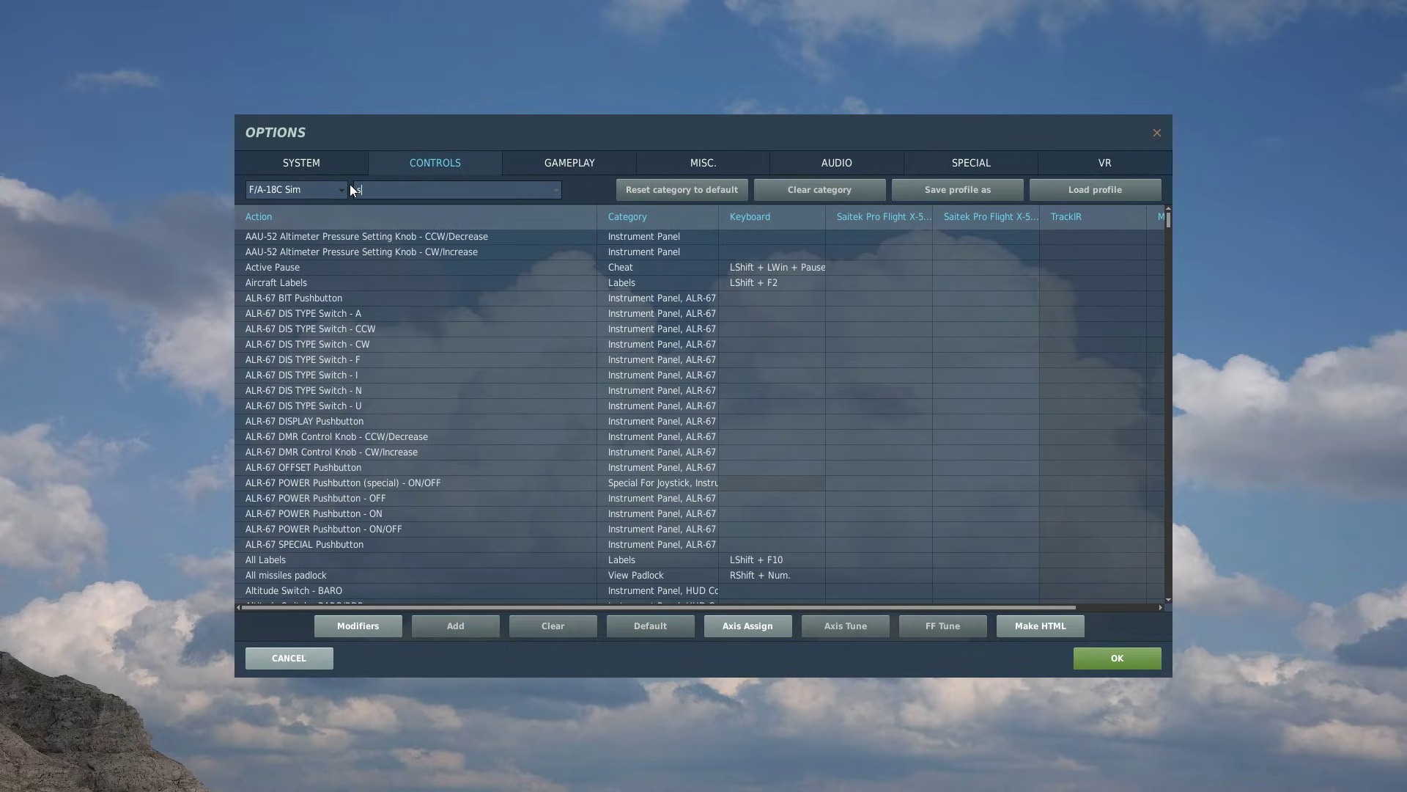
type("ensor")
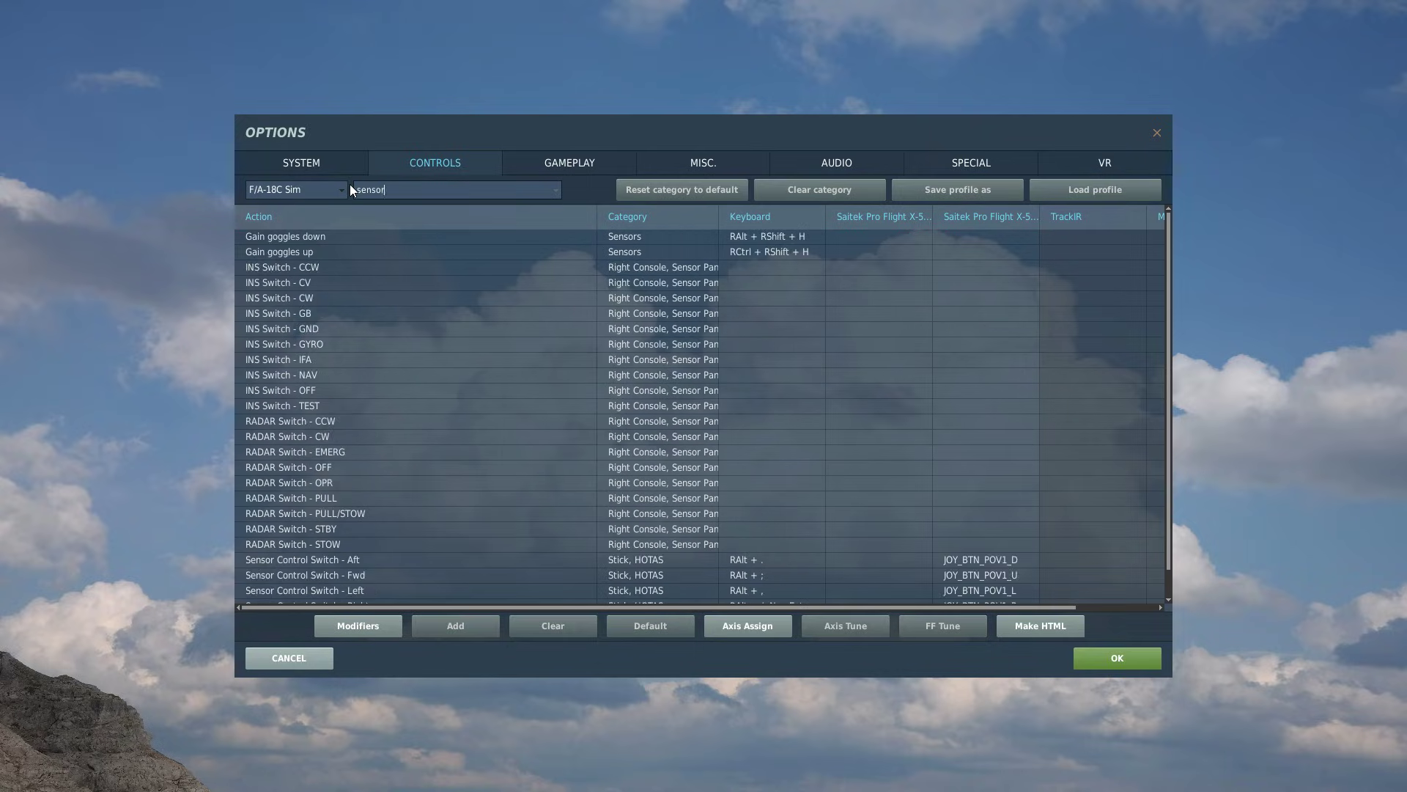
type(" con")
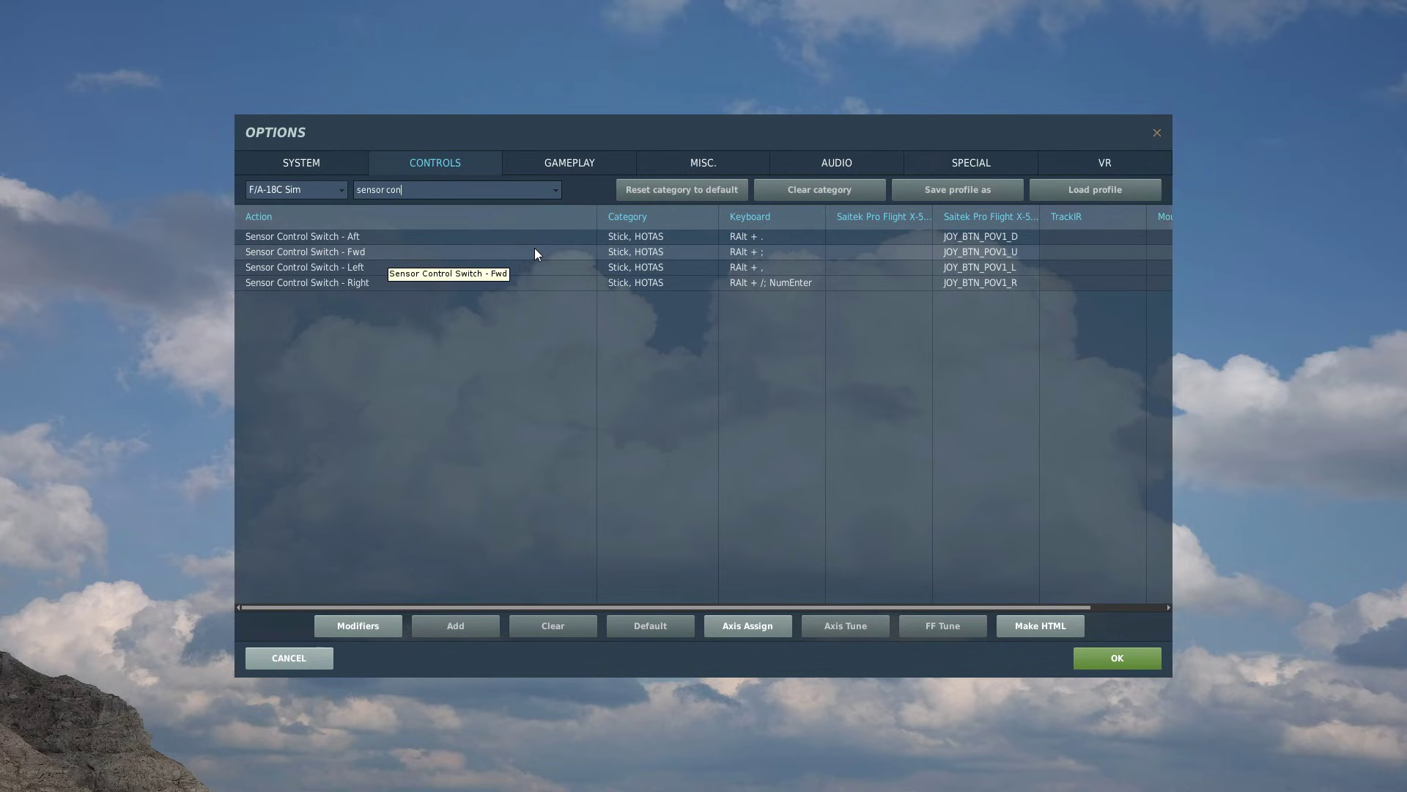
double_click(996, 237)
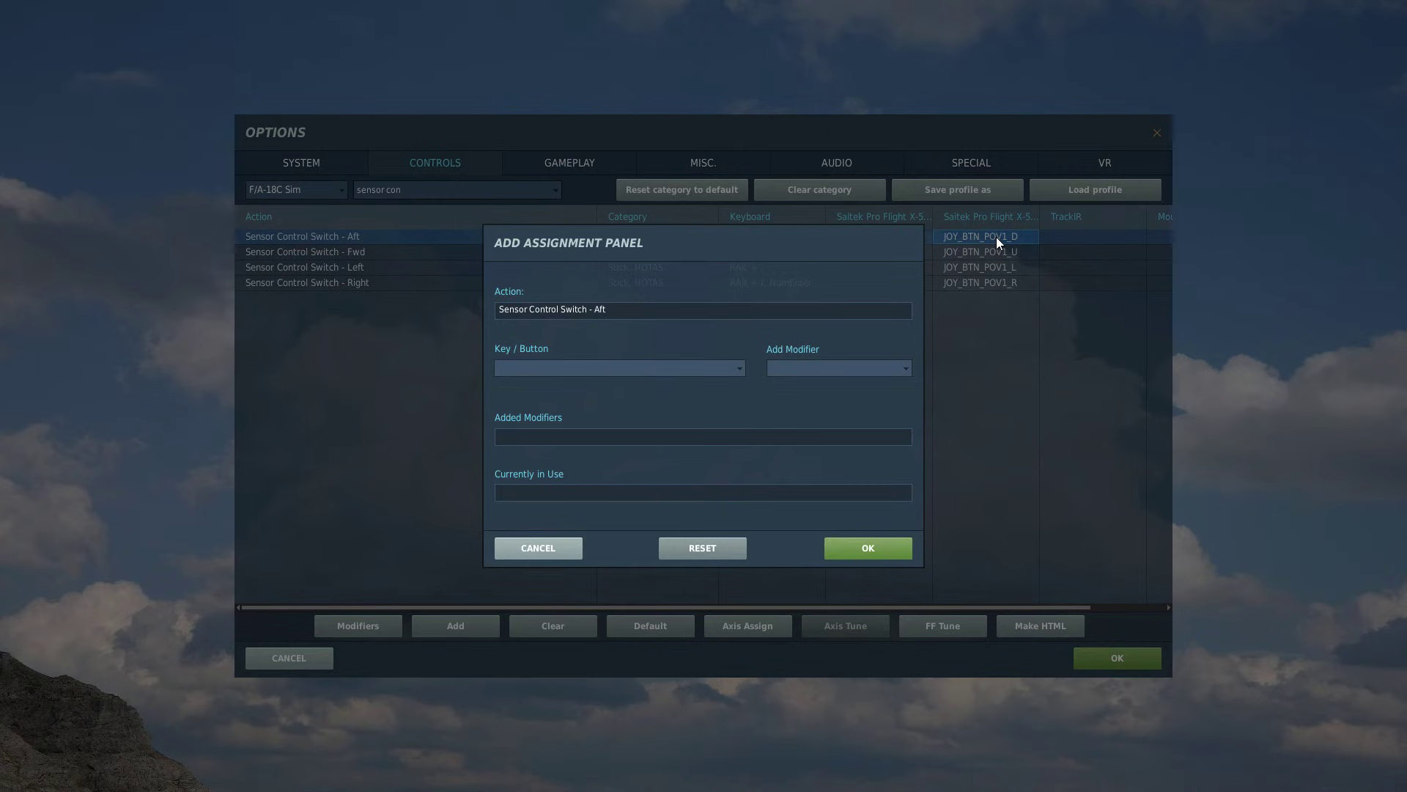
left_click(871, 553)
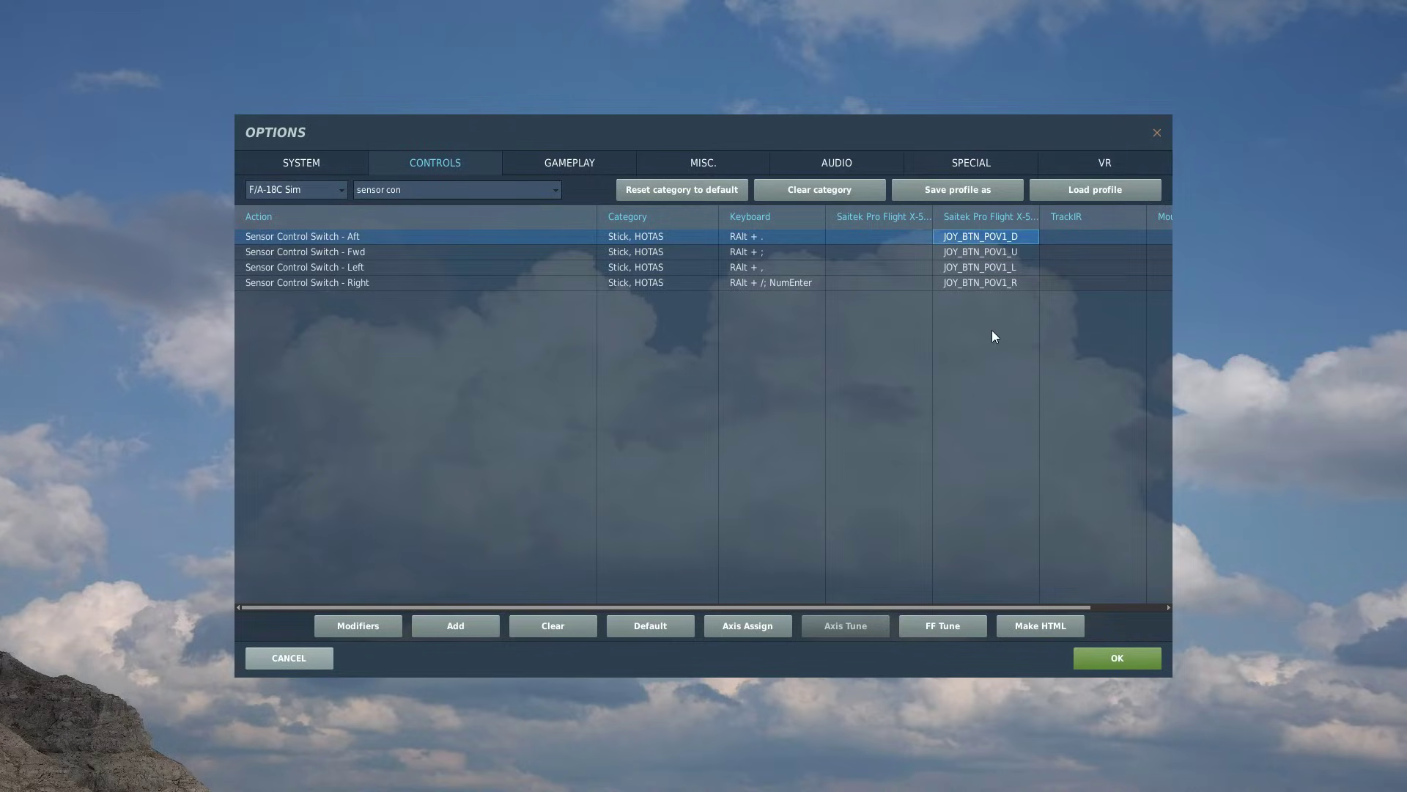
double_click(992, 254)
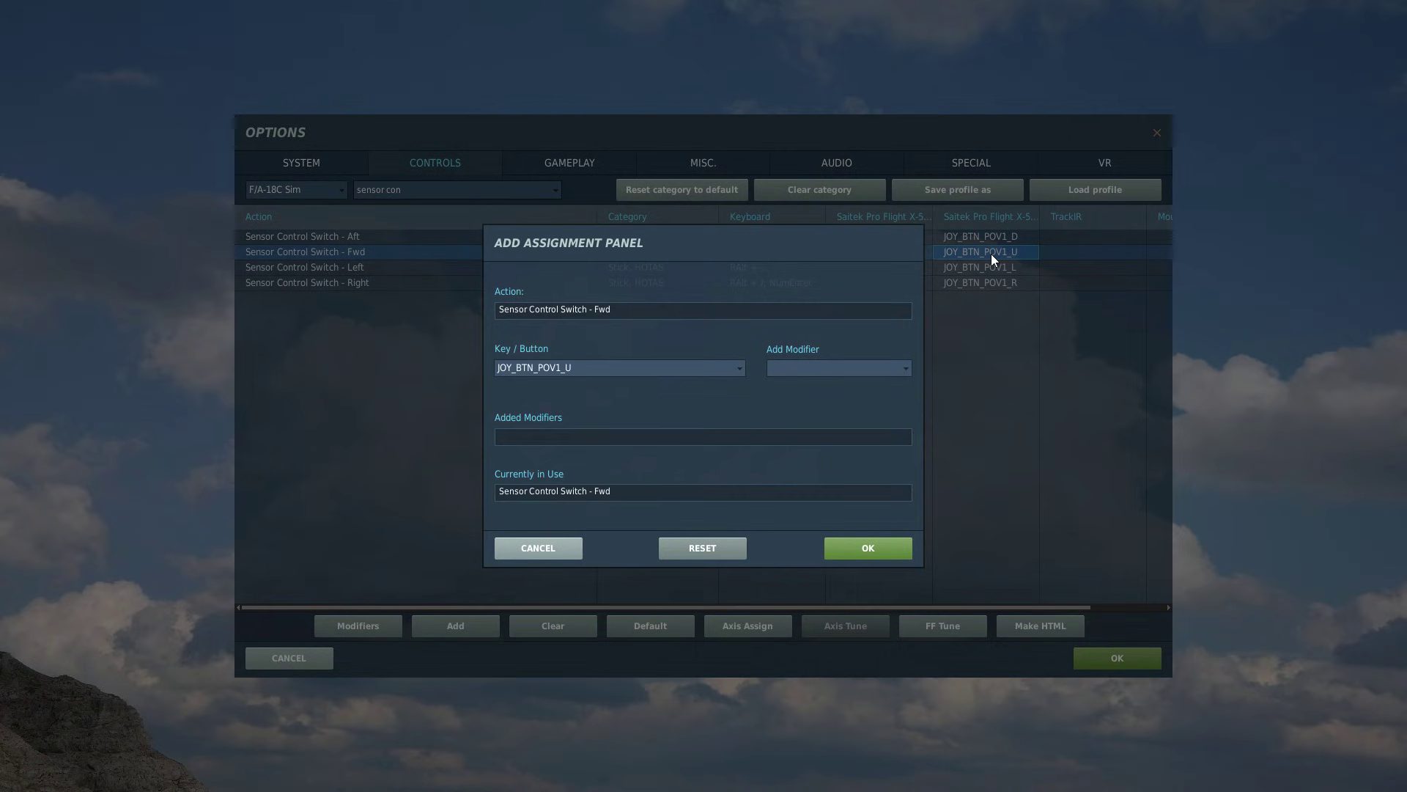
left_click(865, 549)
Bind Sensor Control Switch - Left to JOY_BTN_POV1_L and Right to JOY_BTN_POV1_R on the second Saitek device
left_click(962, 269)
double_click(962, 272)
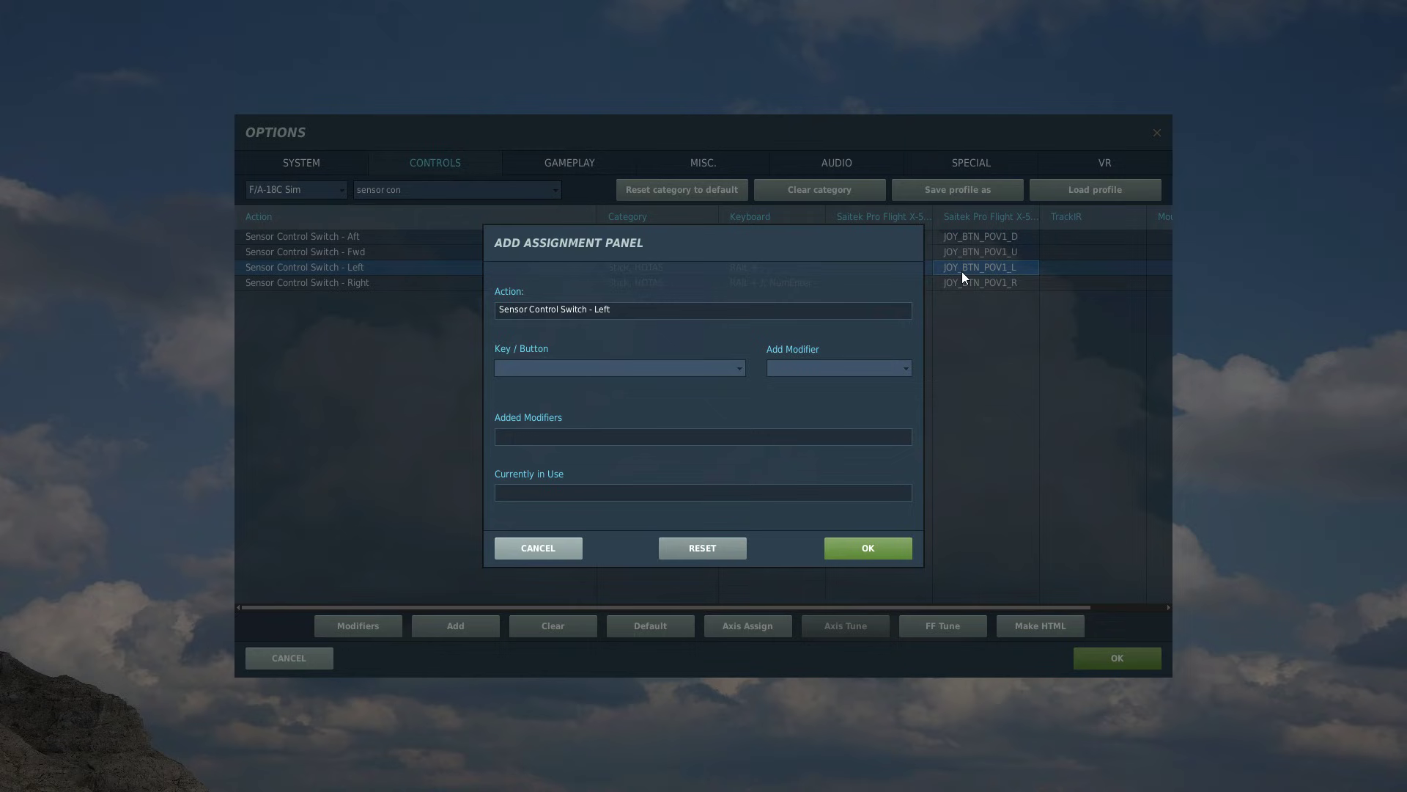
left_click(874, 538)
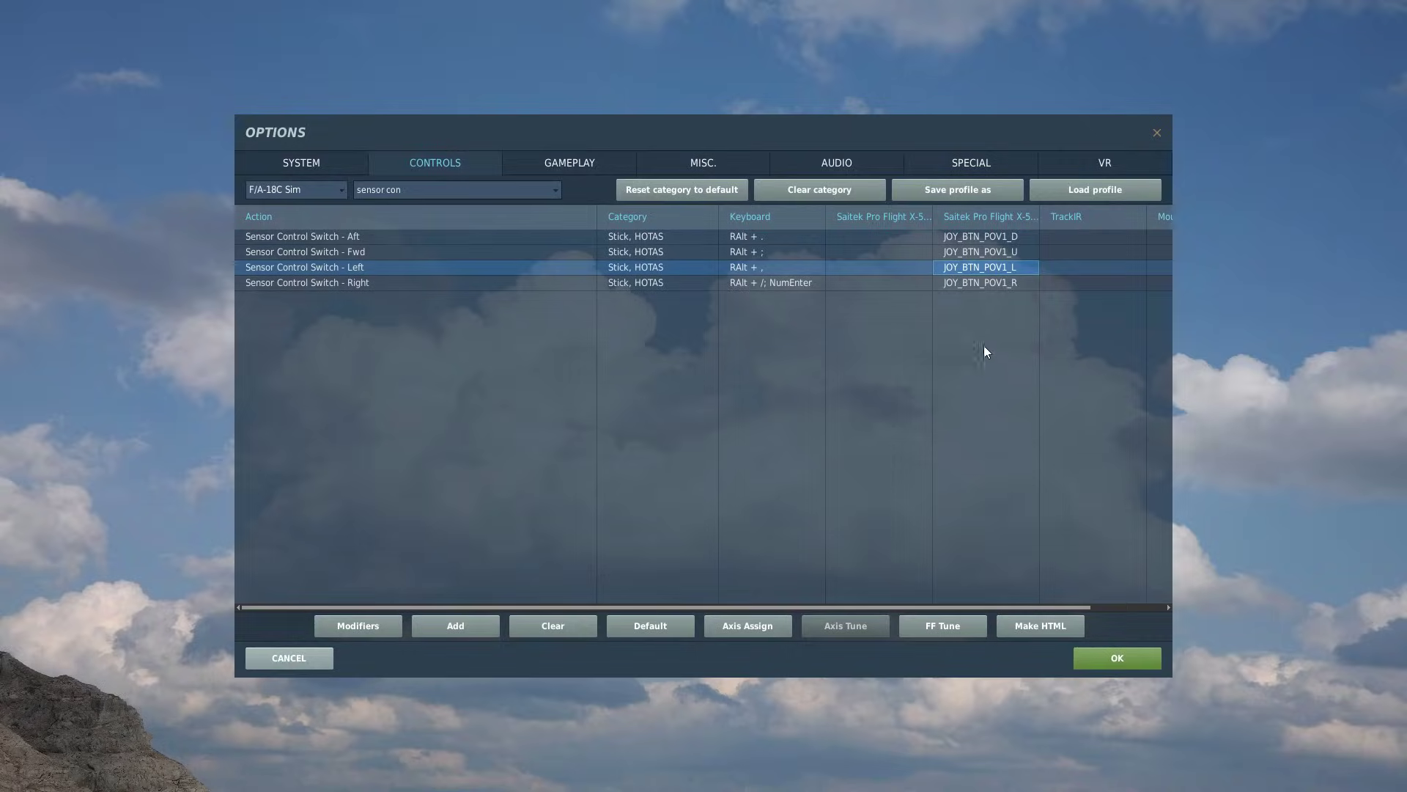
double_click(997, 283)
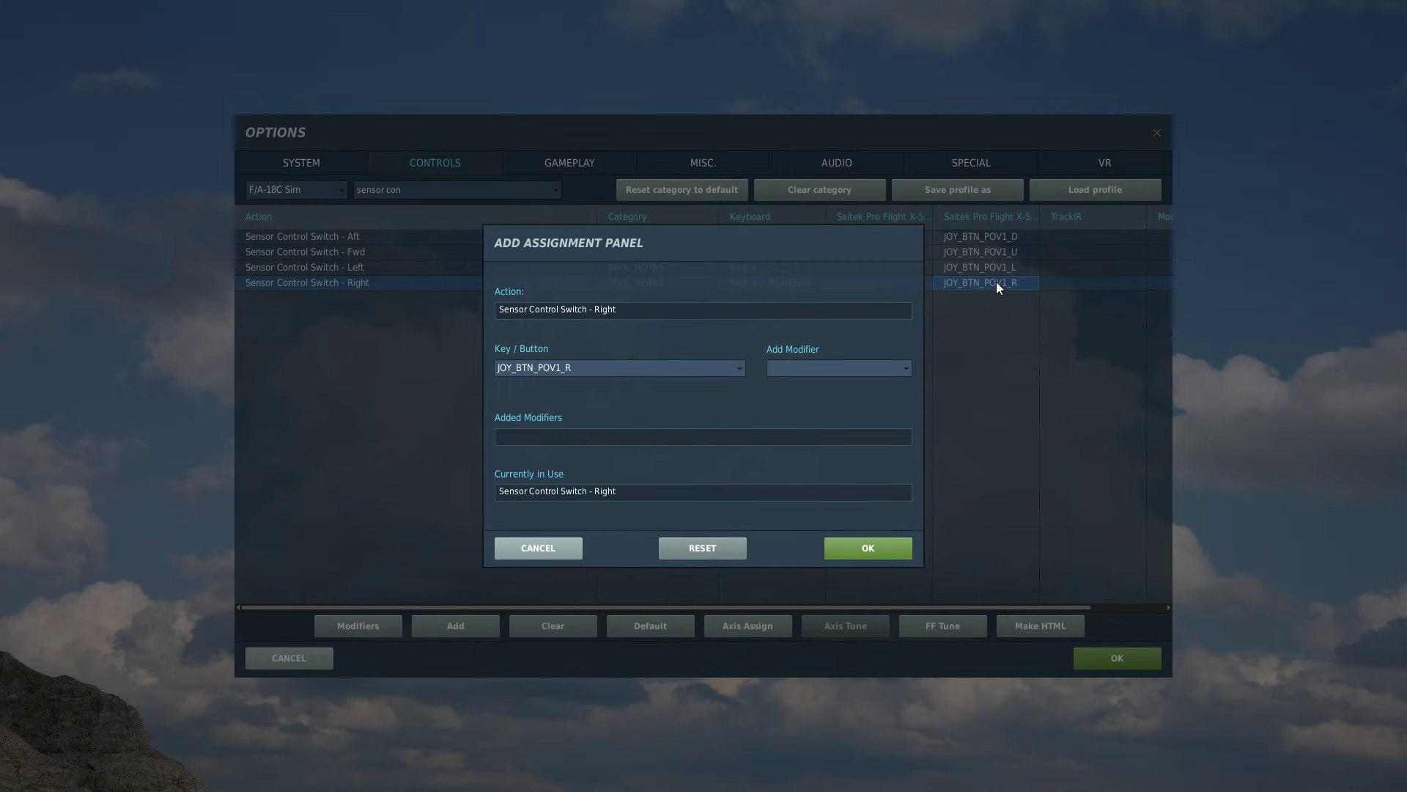
left_click(876, 544)
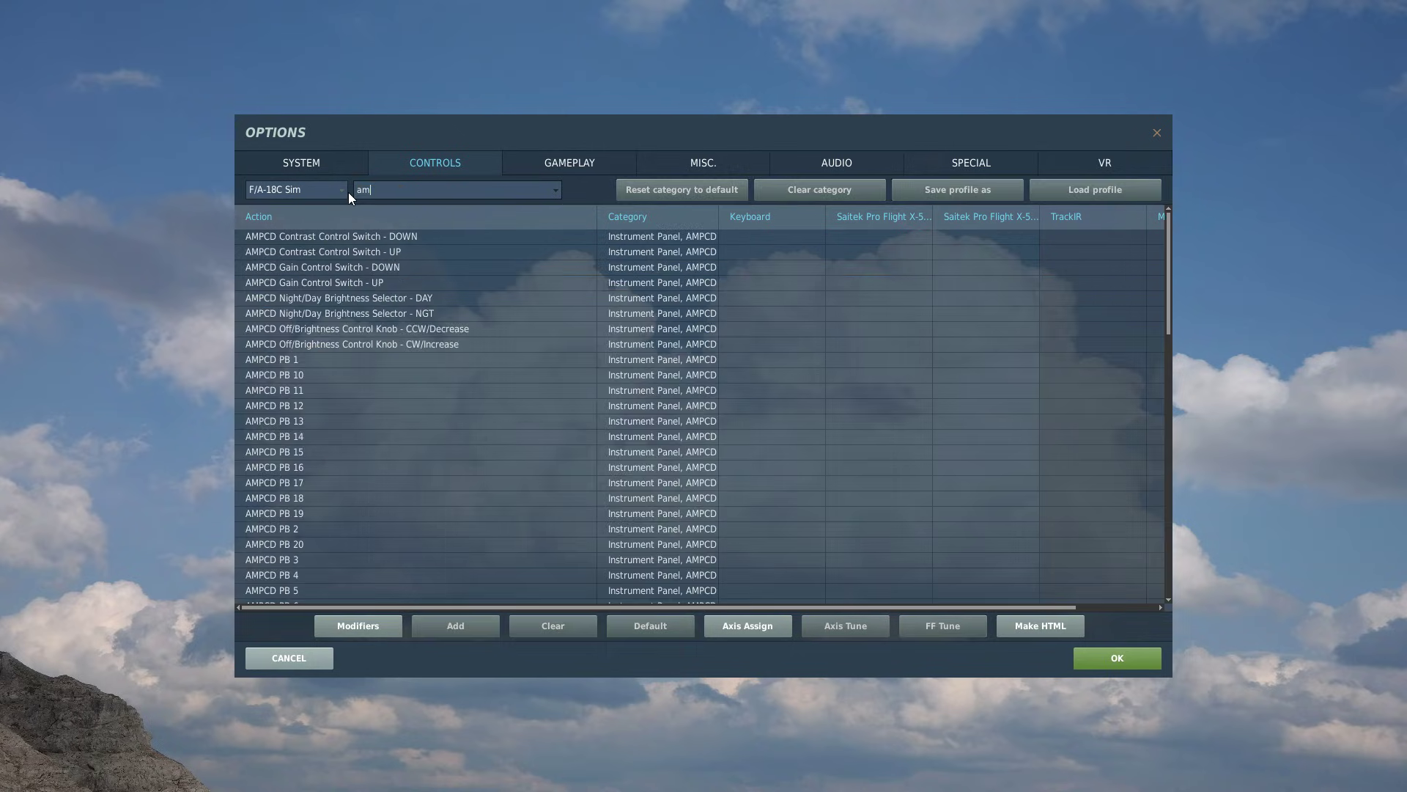
Search the actions for "amra" and bind Select AMRAAM to JOY_BTN14 on the second Saitek device
type("ra")
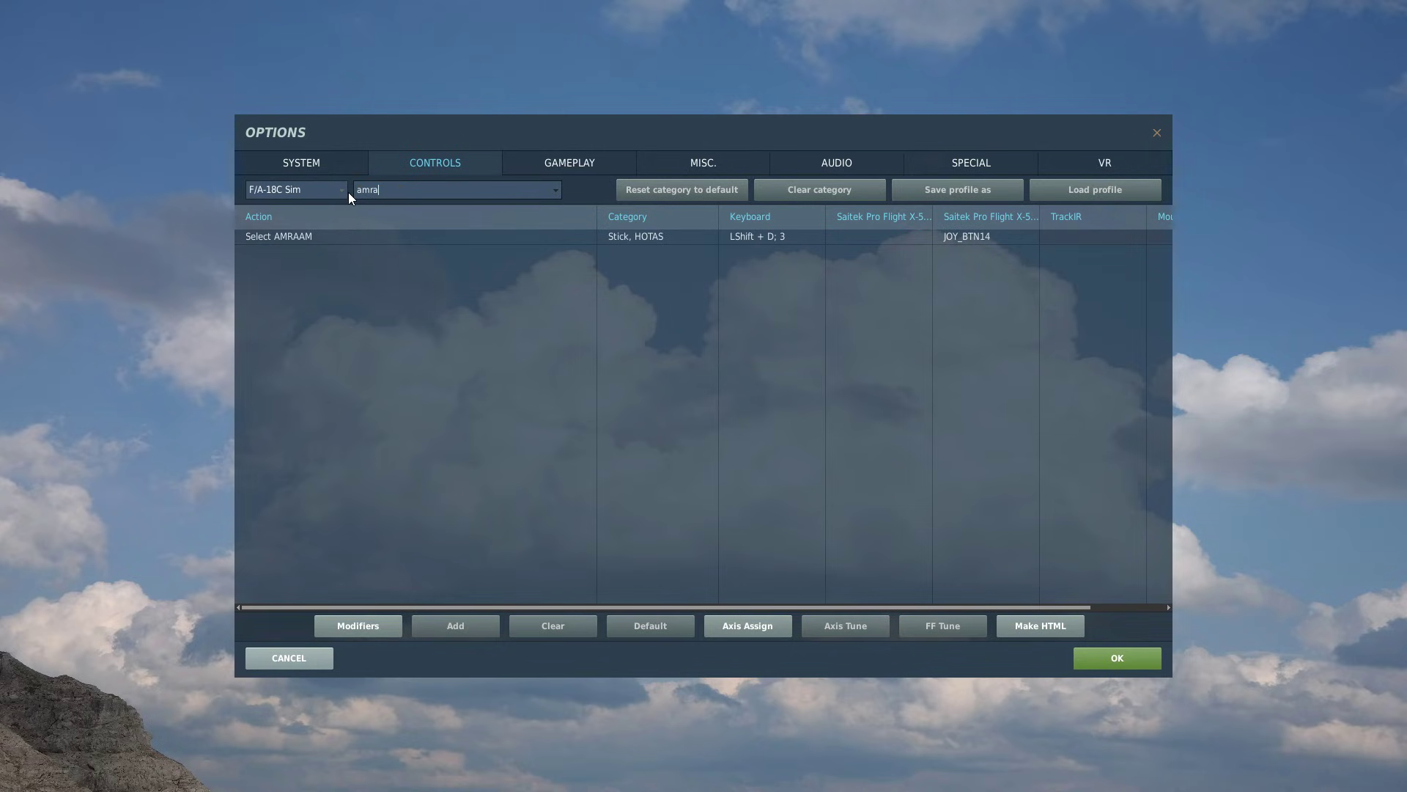
double_click(964, 237)
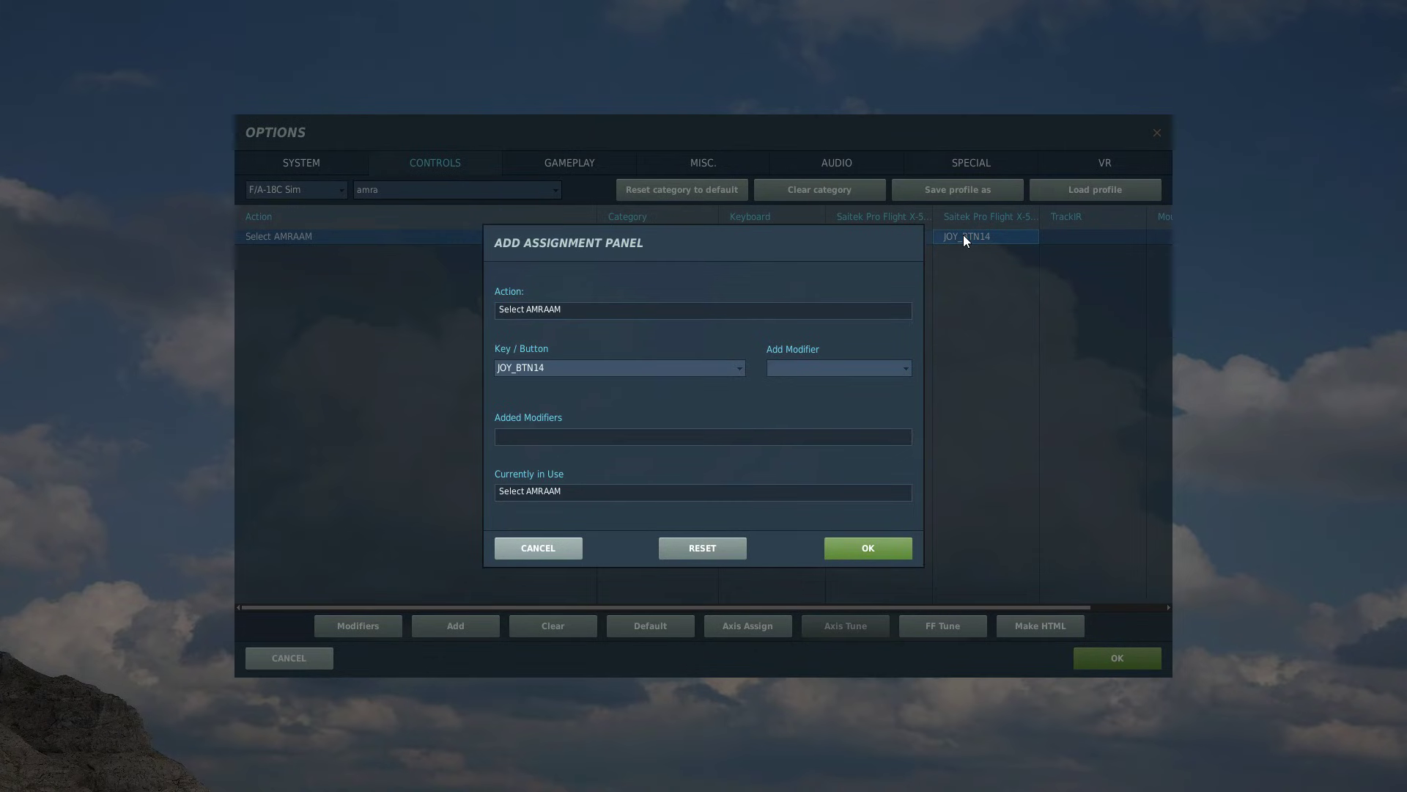
left_click(871, 546)
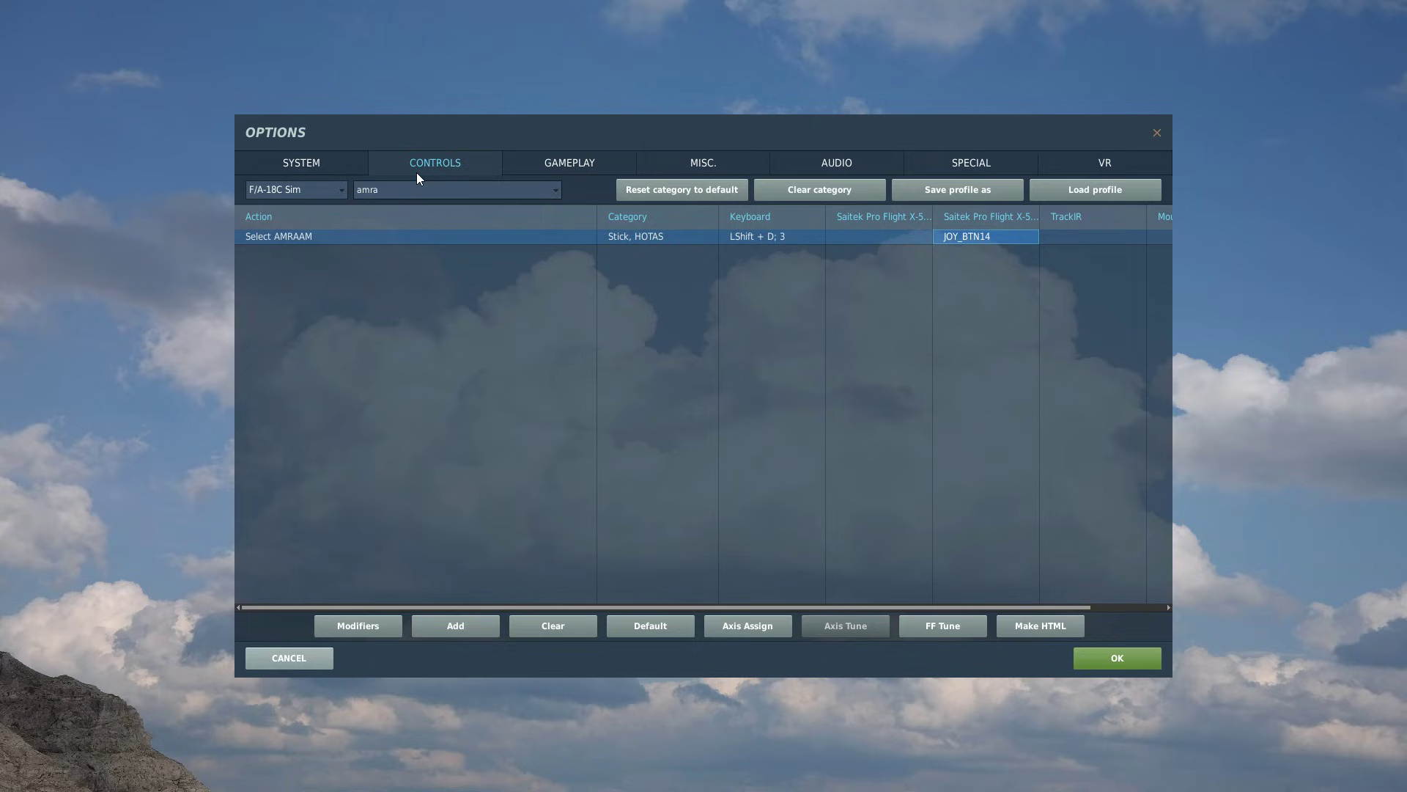
Search the actions for "gun" and bind Select Gun to JOY_BTN13 on the second Saitek device
type("gun")
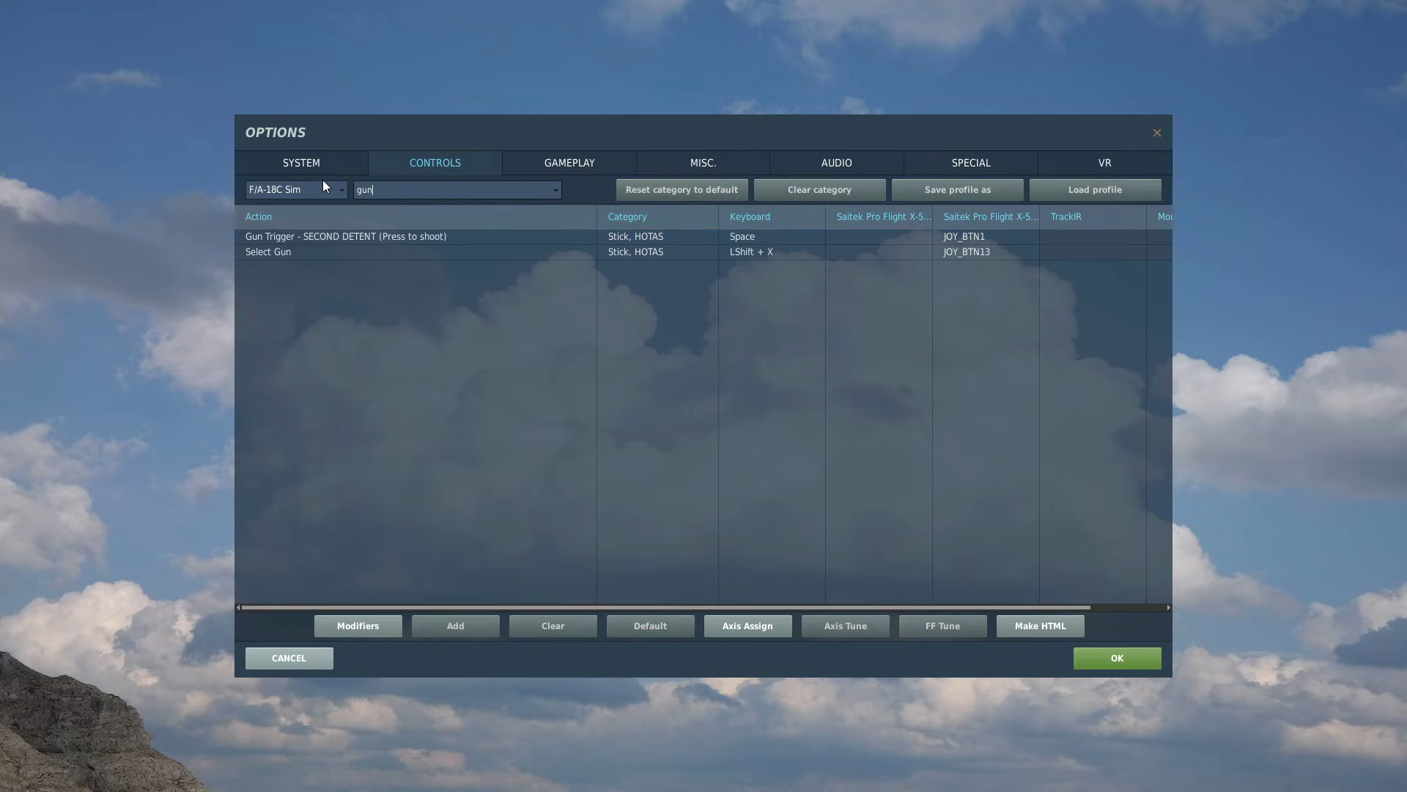
double_click(982, 256)
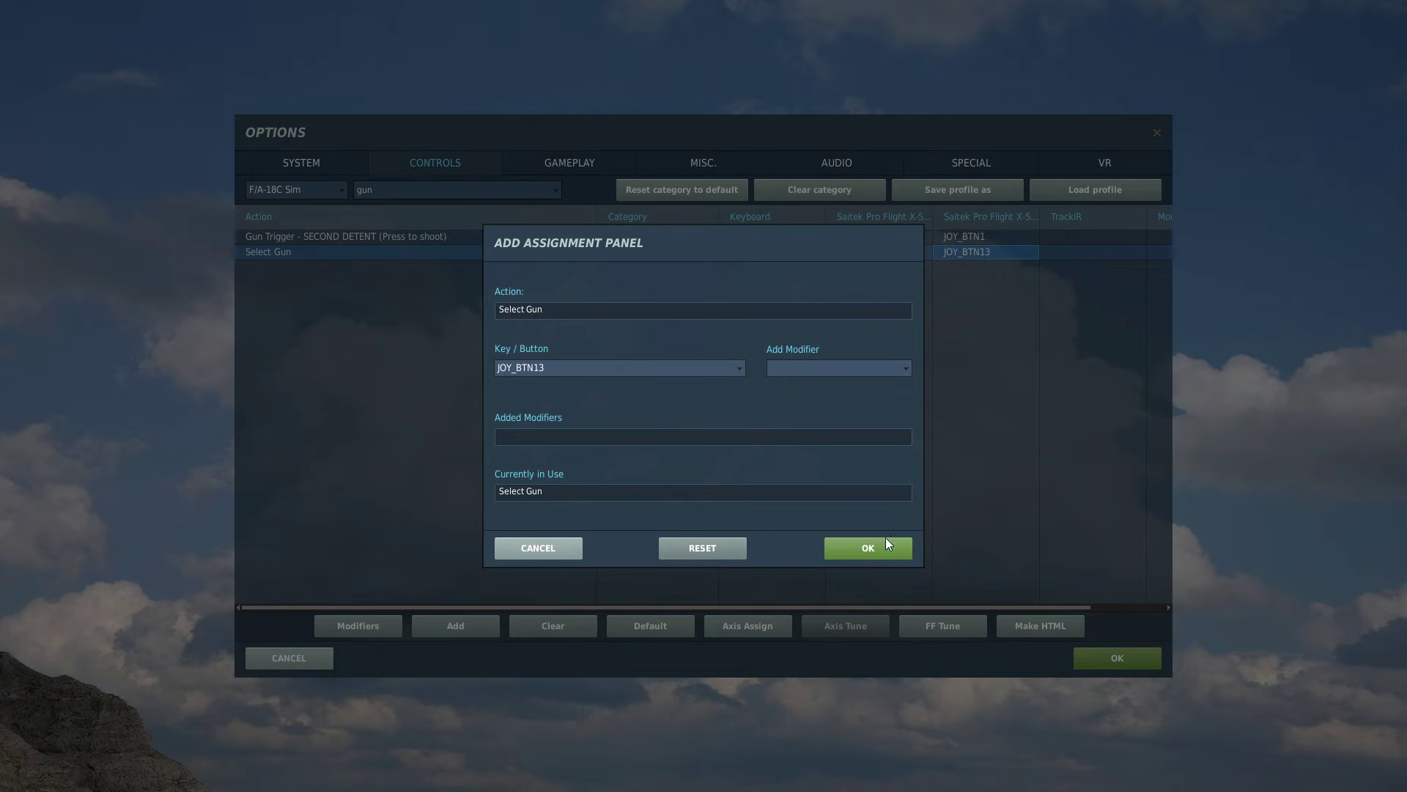
left_click(867, 548)
Search the actions for "side" and bind Select Sidewinder to both JOY_BTN11 and JOY_BTN12 on the second Saitek device
type("side")
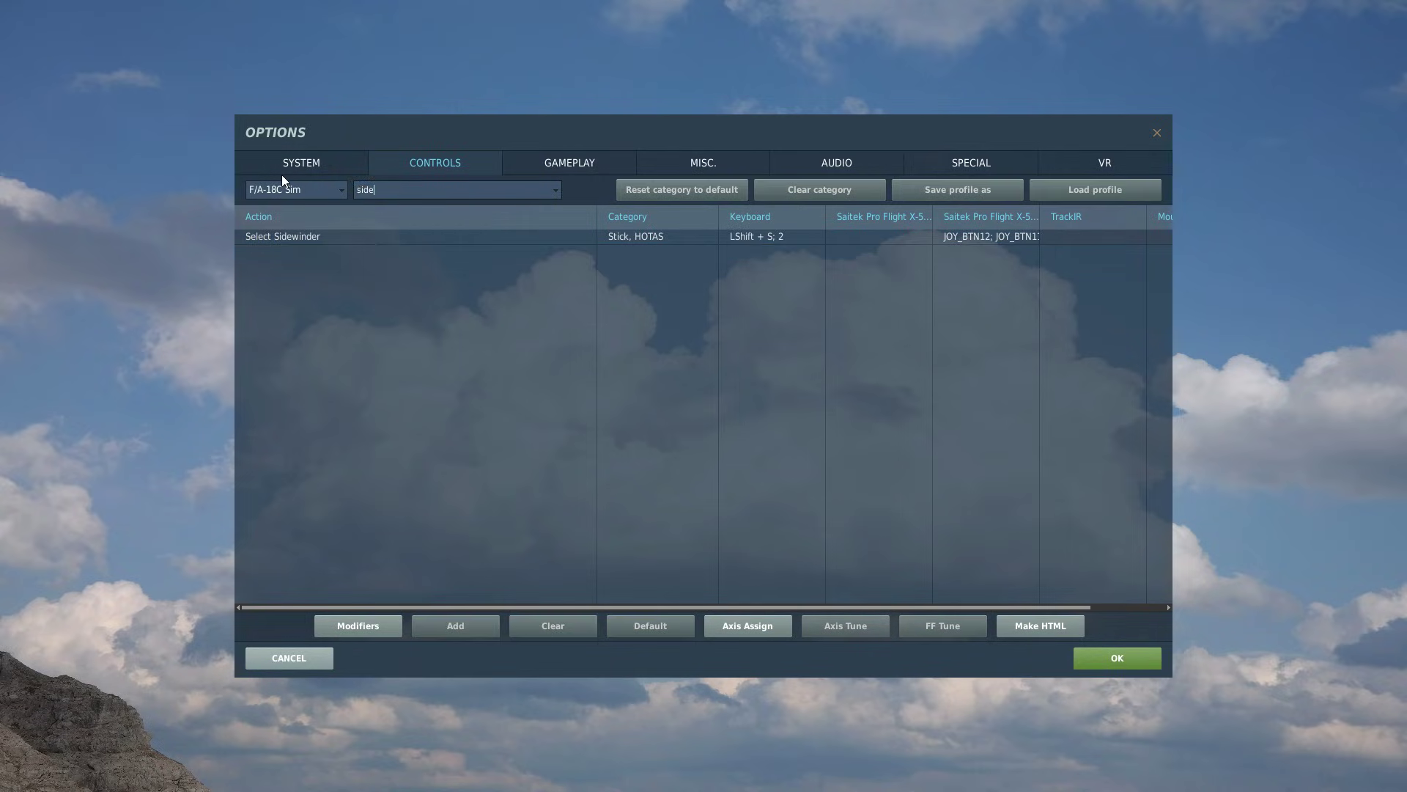
left_click(969, 243)
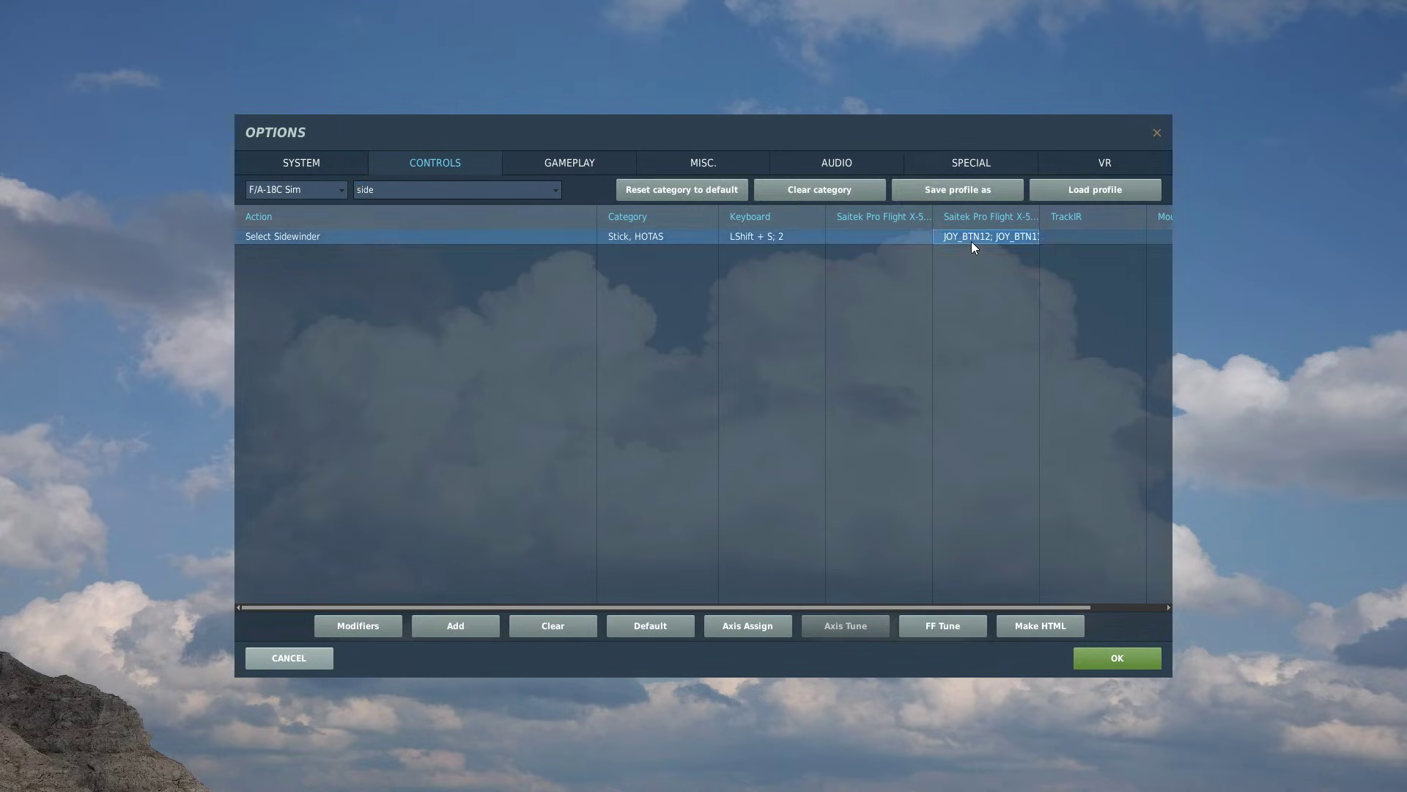
double_click(971, 241)
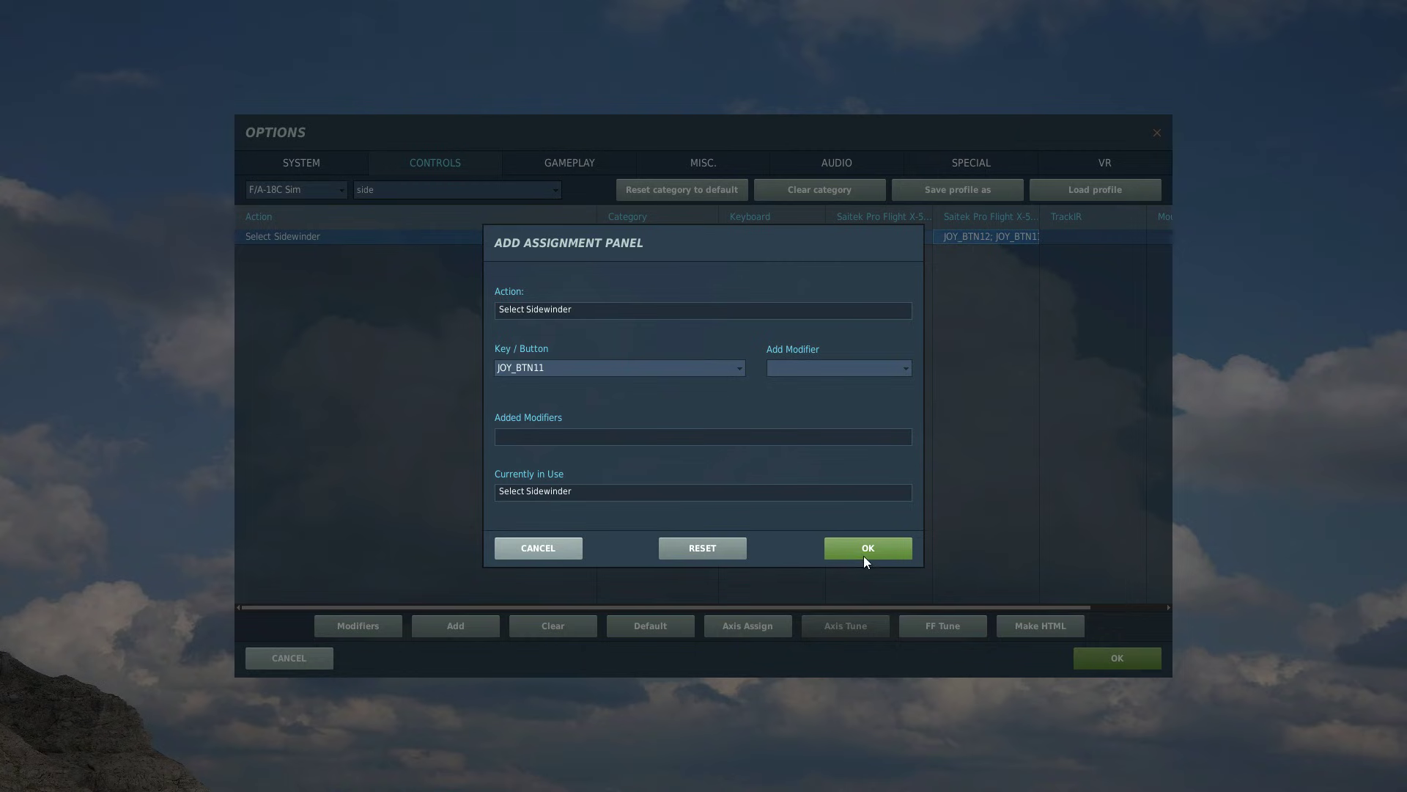
left_click(865, 554)
double_click(997, 235)
left_click(876, 544)
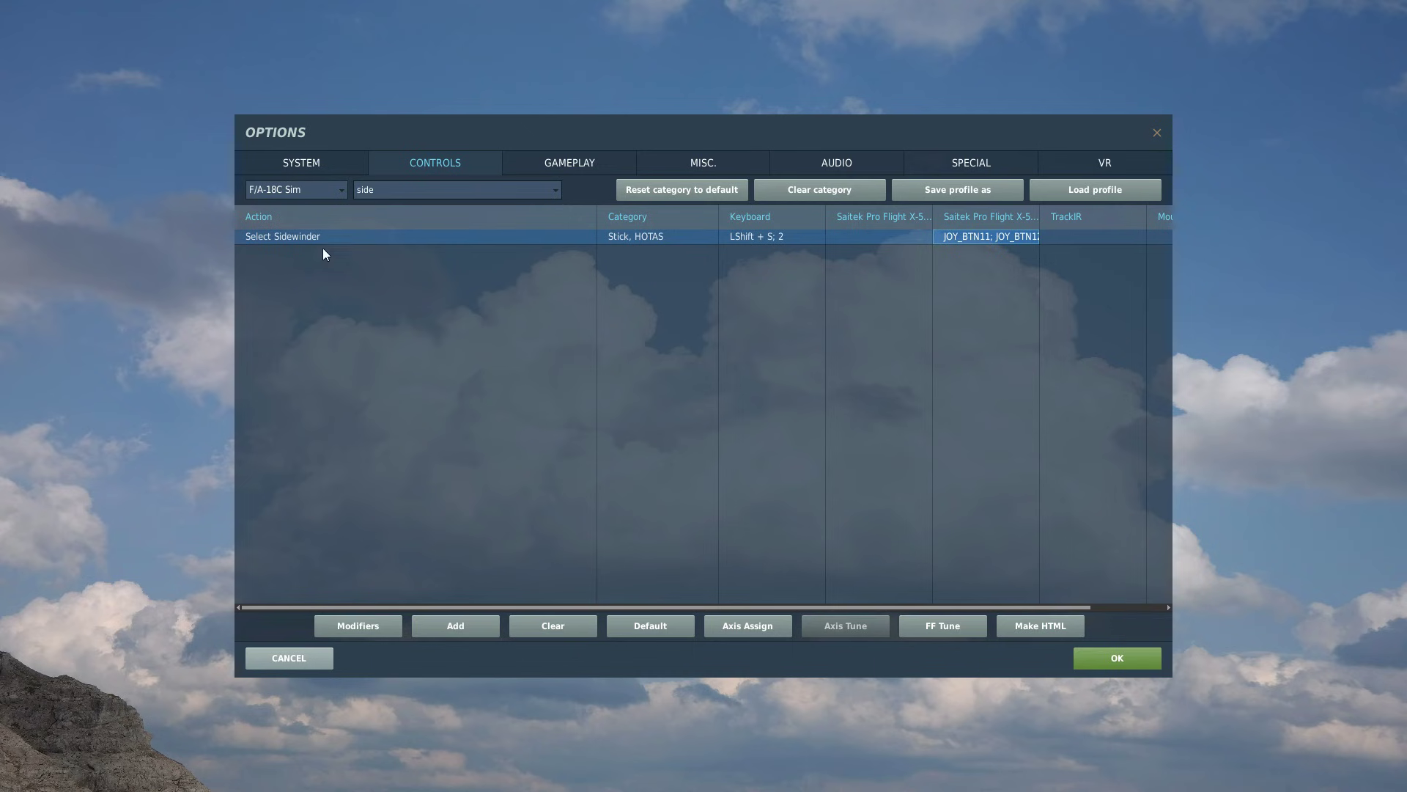
Search the actions for "throttle des" to review the Throttle Designator Controller bindings
type("thr")
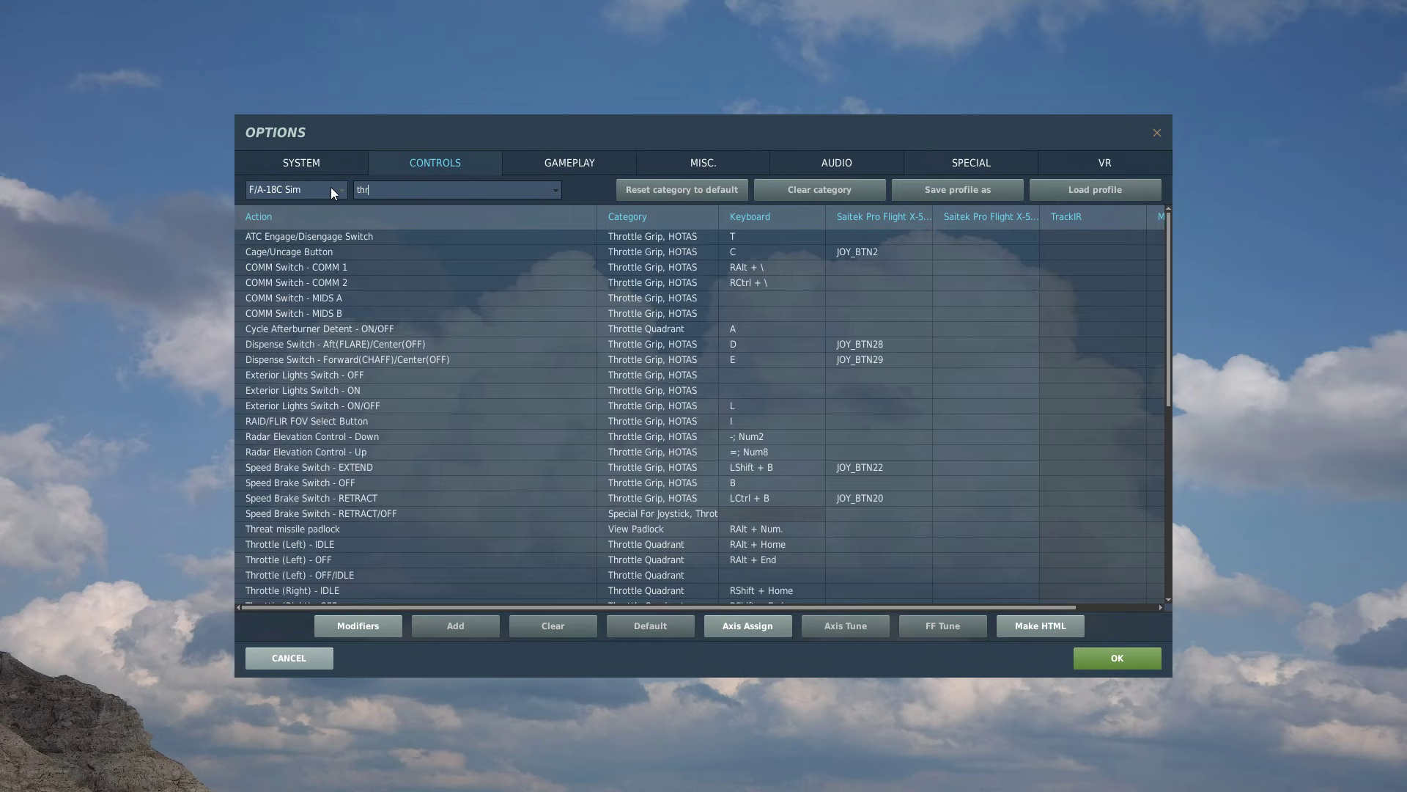
type("ottle con")
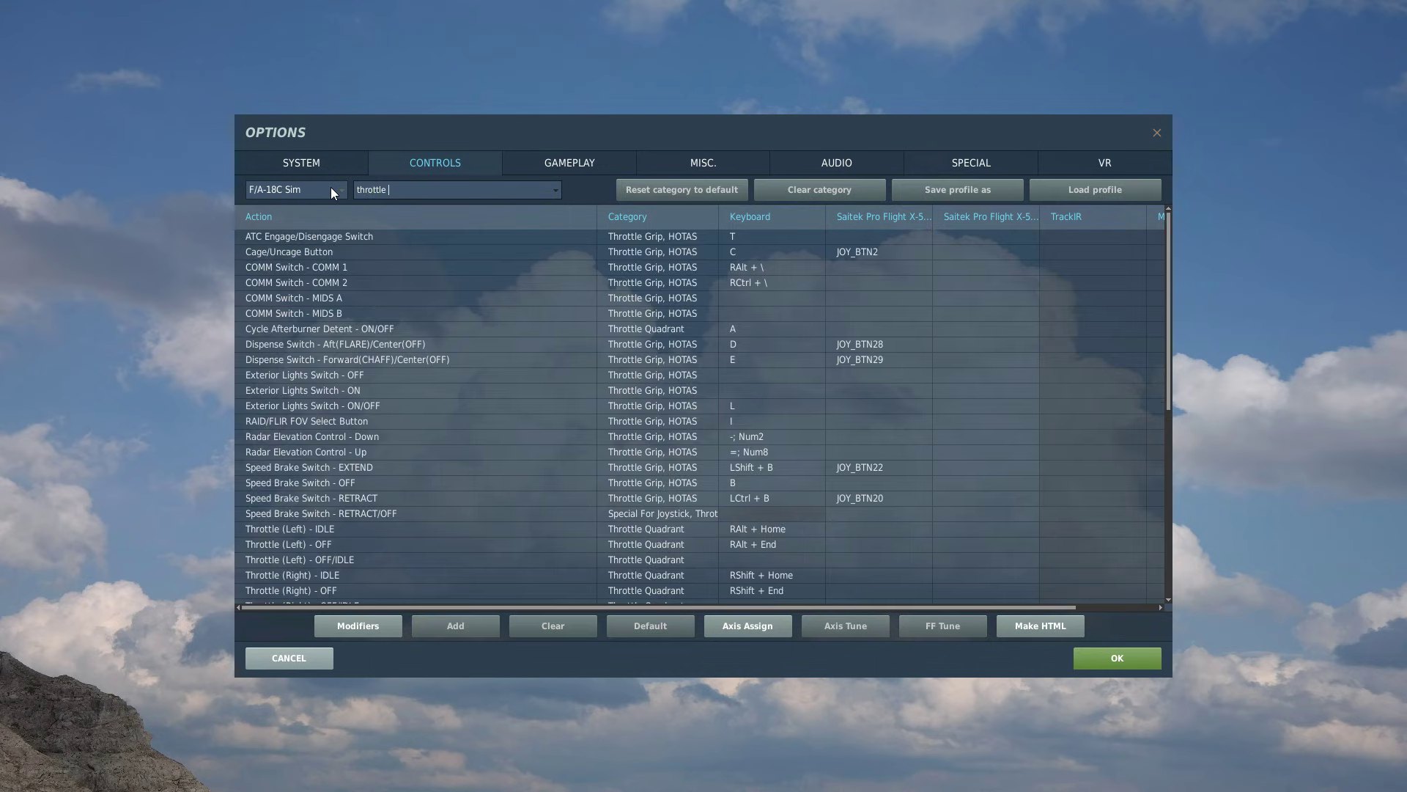
key("BackSpace")
key("BackSpace")
key("BackSpace")
type("des")
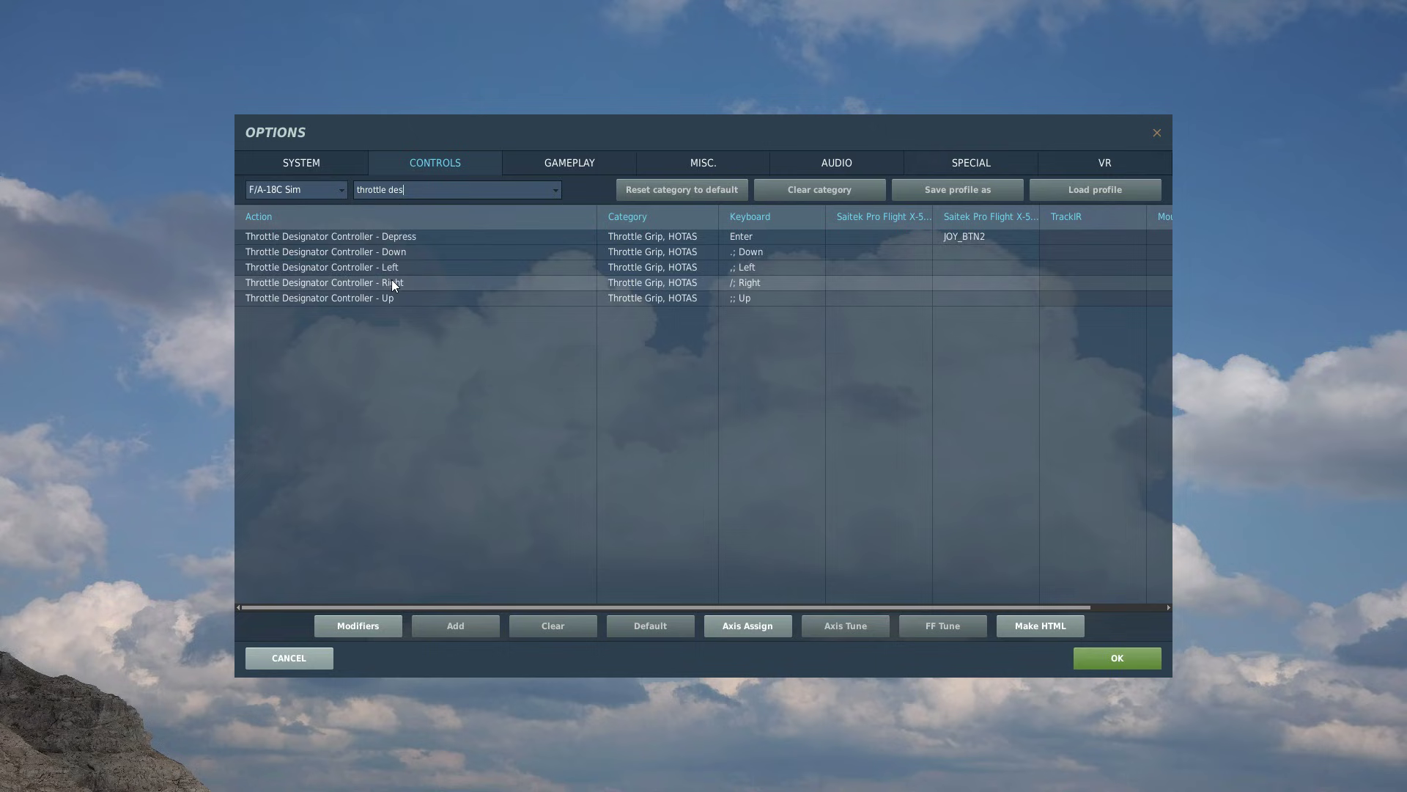
Review the keyboard bindings of the Throttle Designator Controller's Down, Left, Right and Up actions
left_click(744, 251)
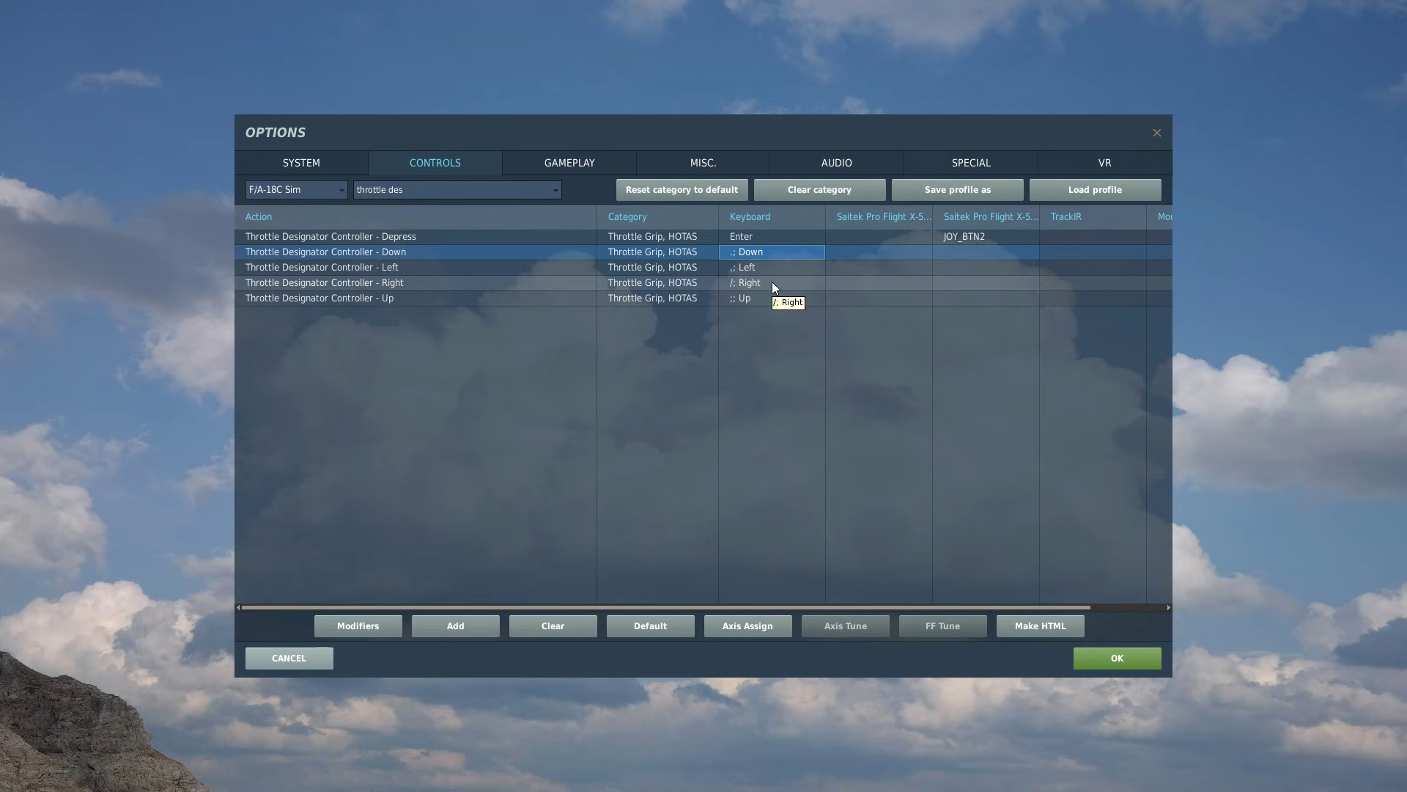
key("Down")
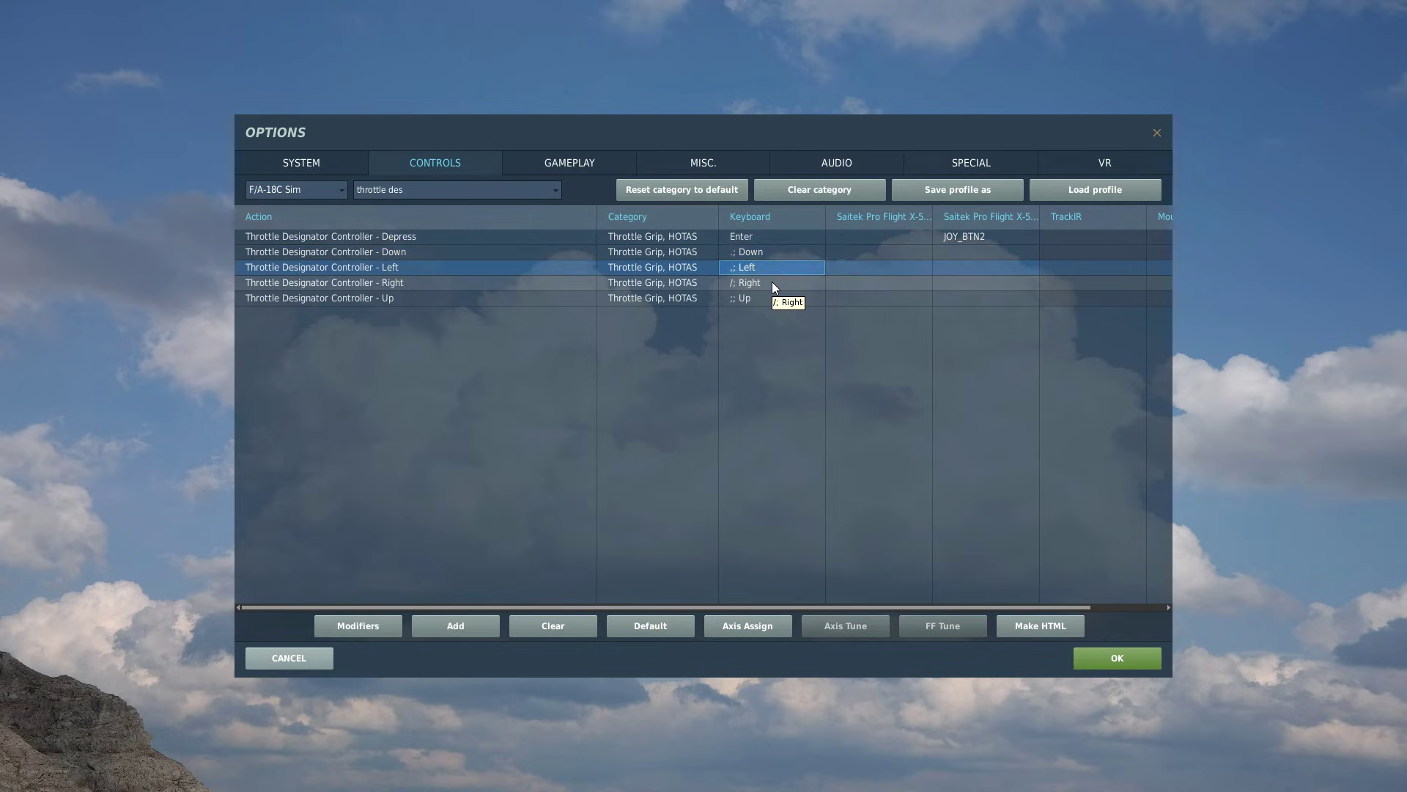
key("Down")
key("Down")
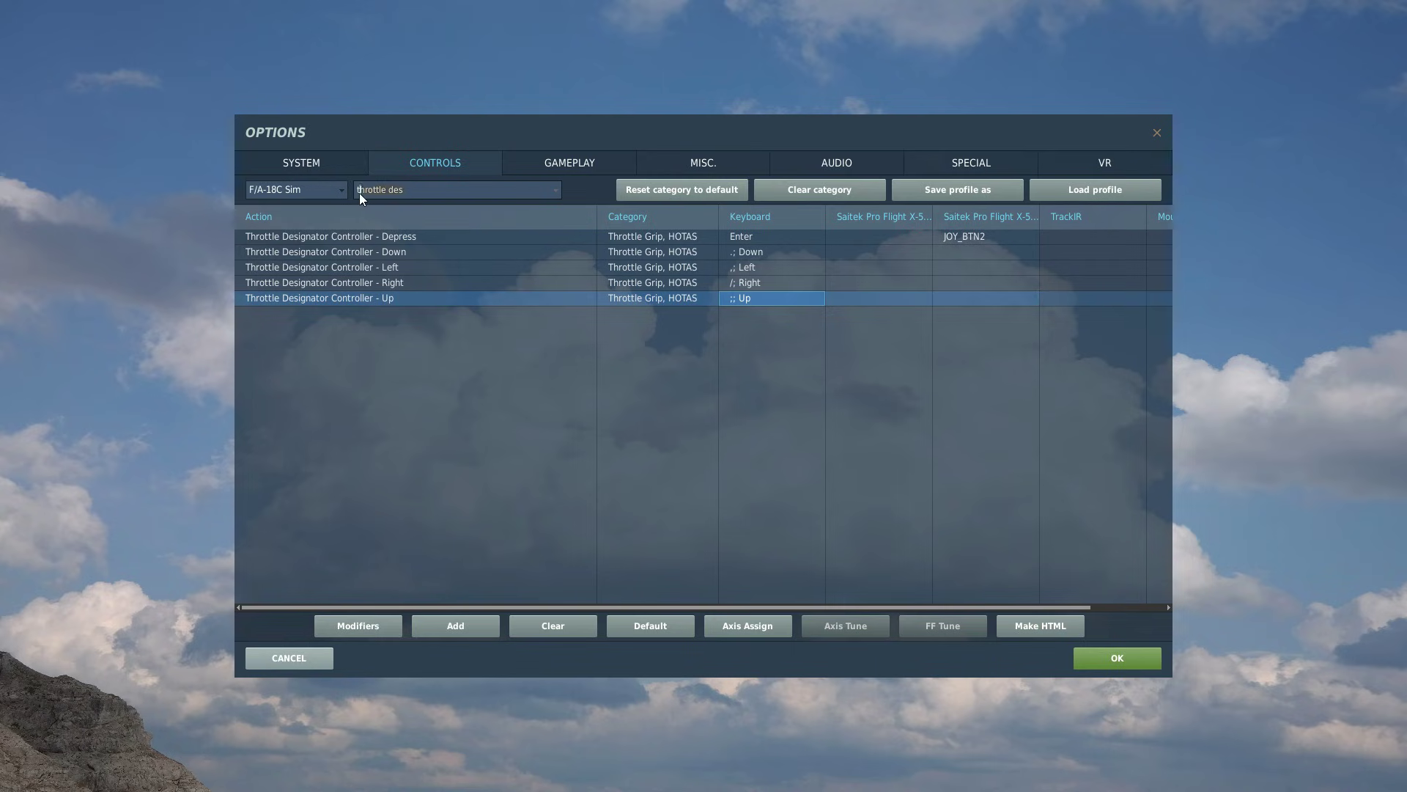
Search the actions for "right mdi" and review the keyboard bindings of Right MDI PB 11 and PB 12
type("right")
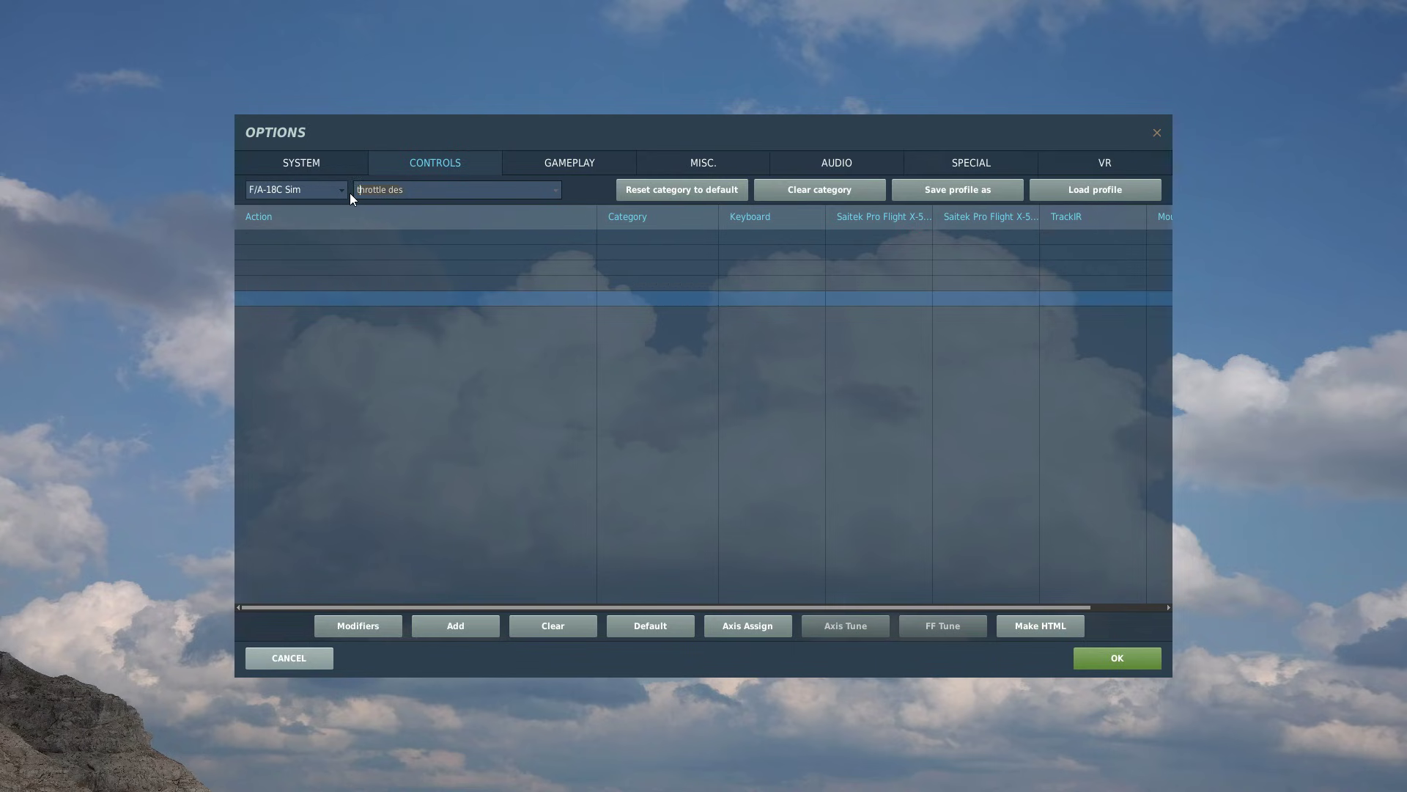
type(" mdi")
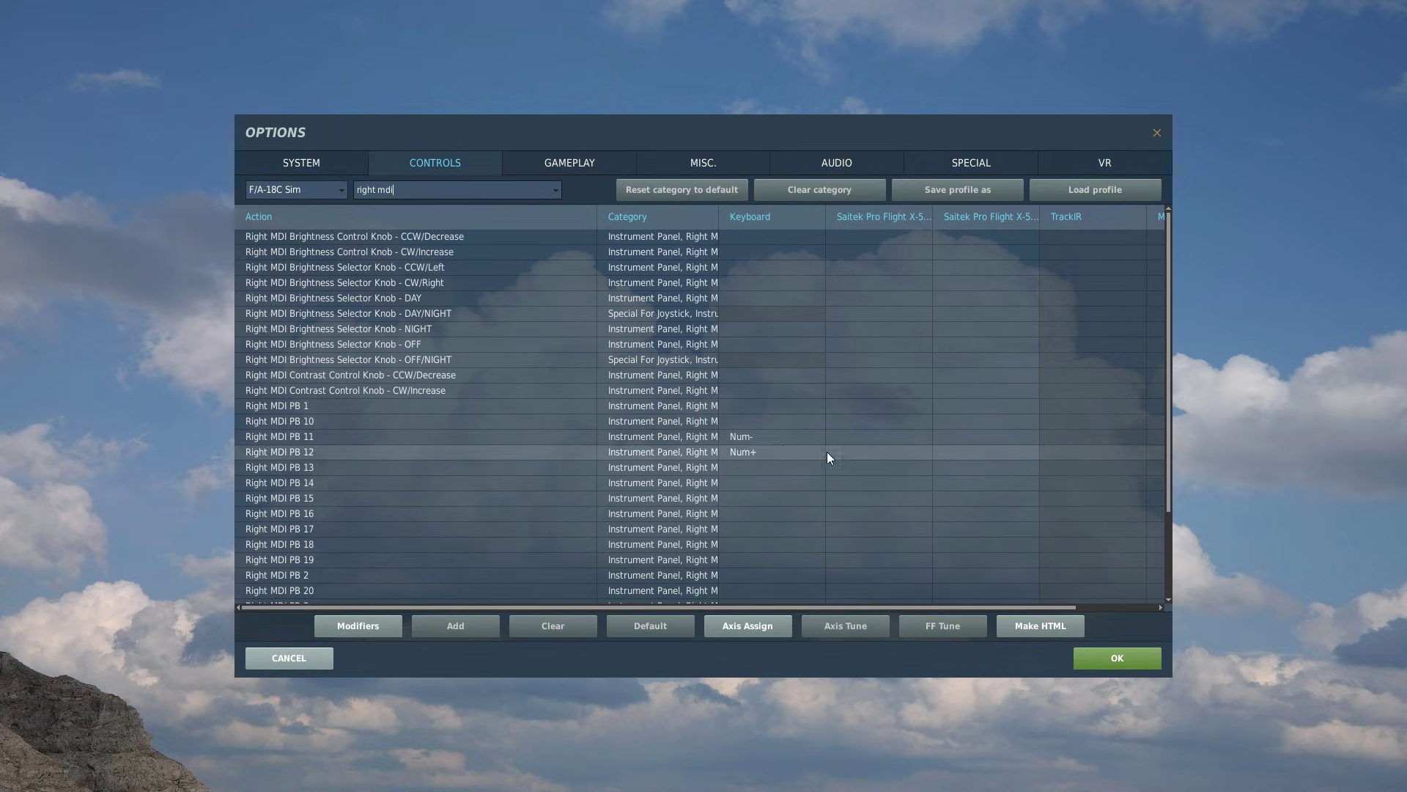
left_click(755, 440)
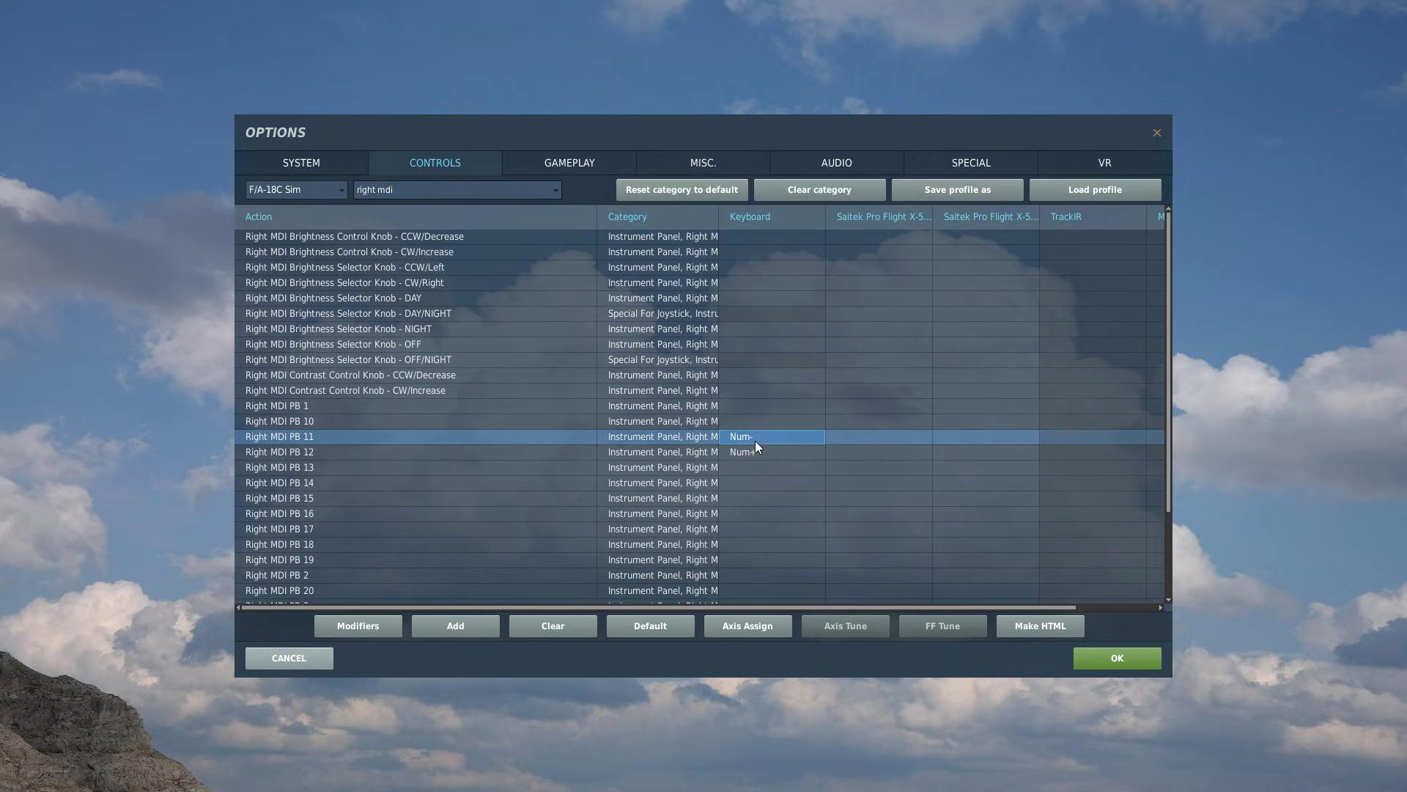
left_click(762, 454)
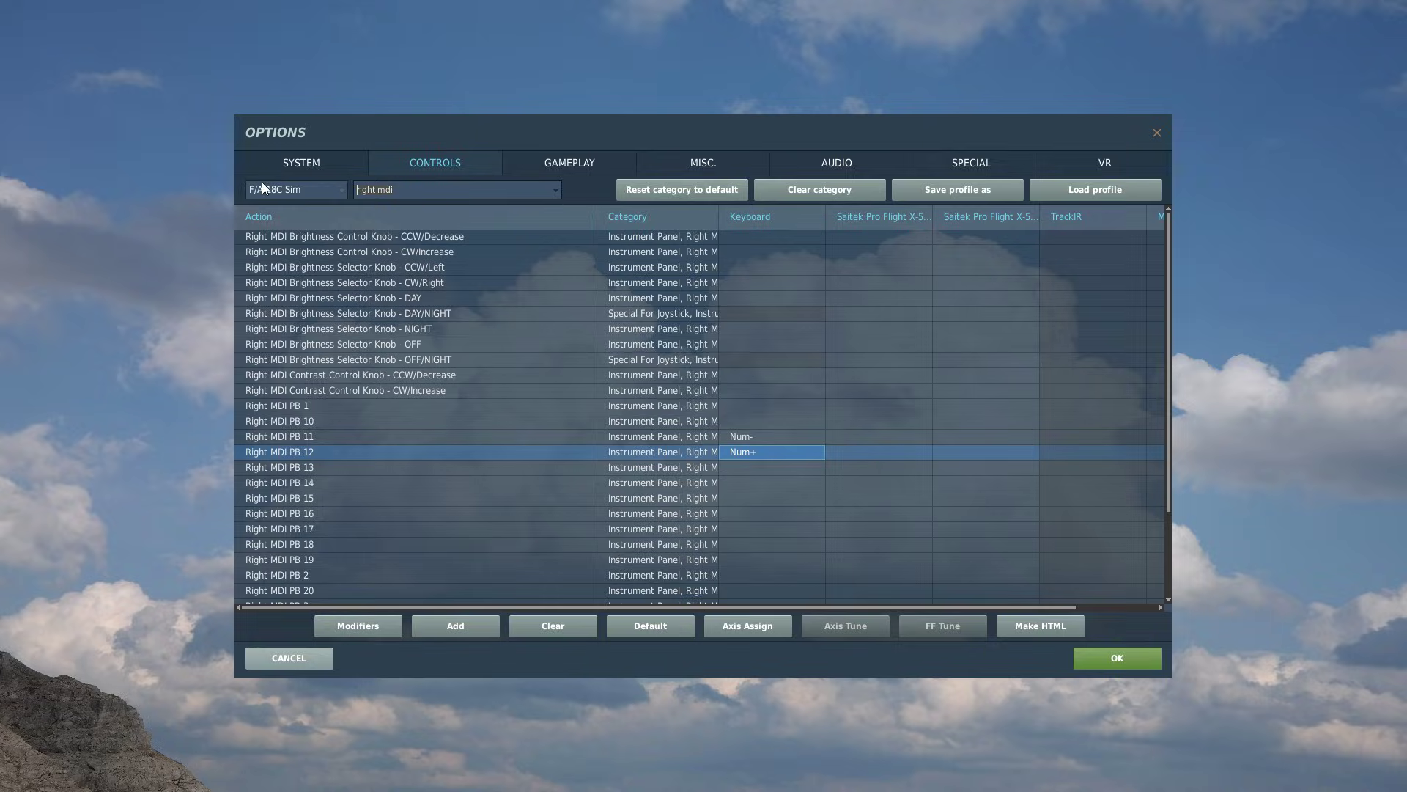
Search the actions for "raid" to review the RAID/FLIR FOV Select Button binding, and save the control options
type("raid")
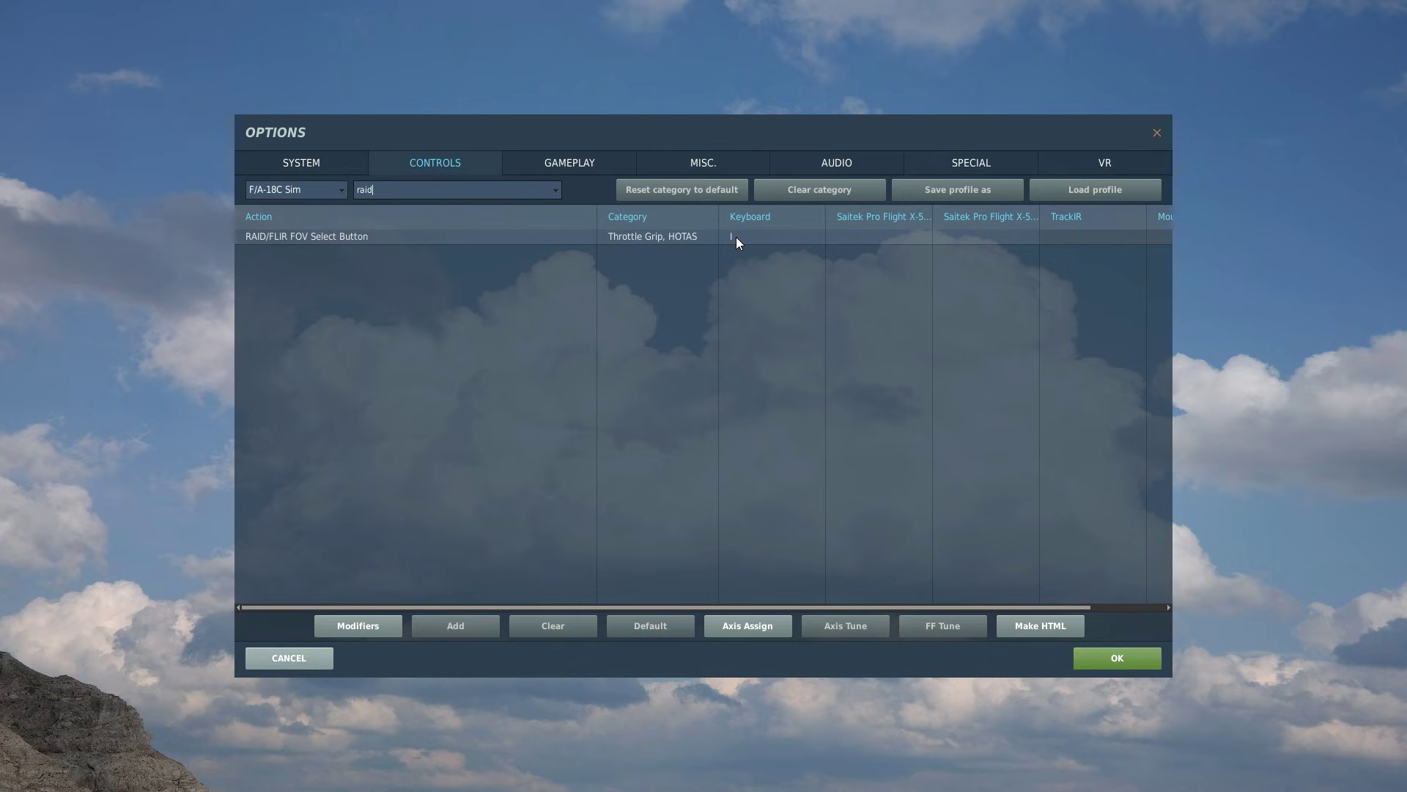
left_click(1112, 663)
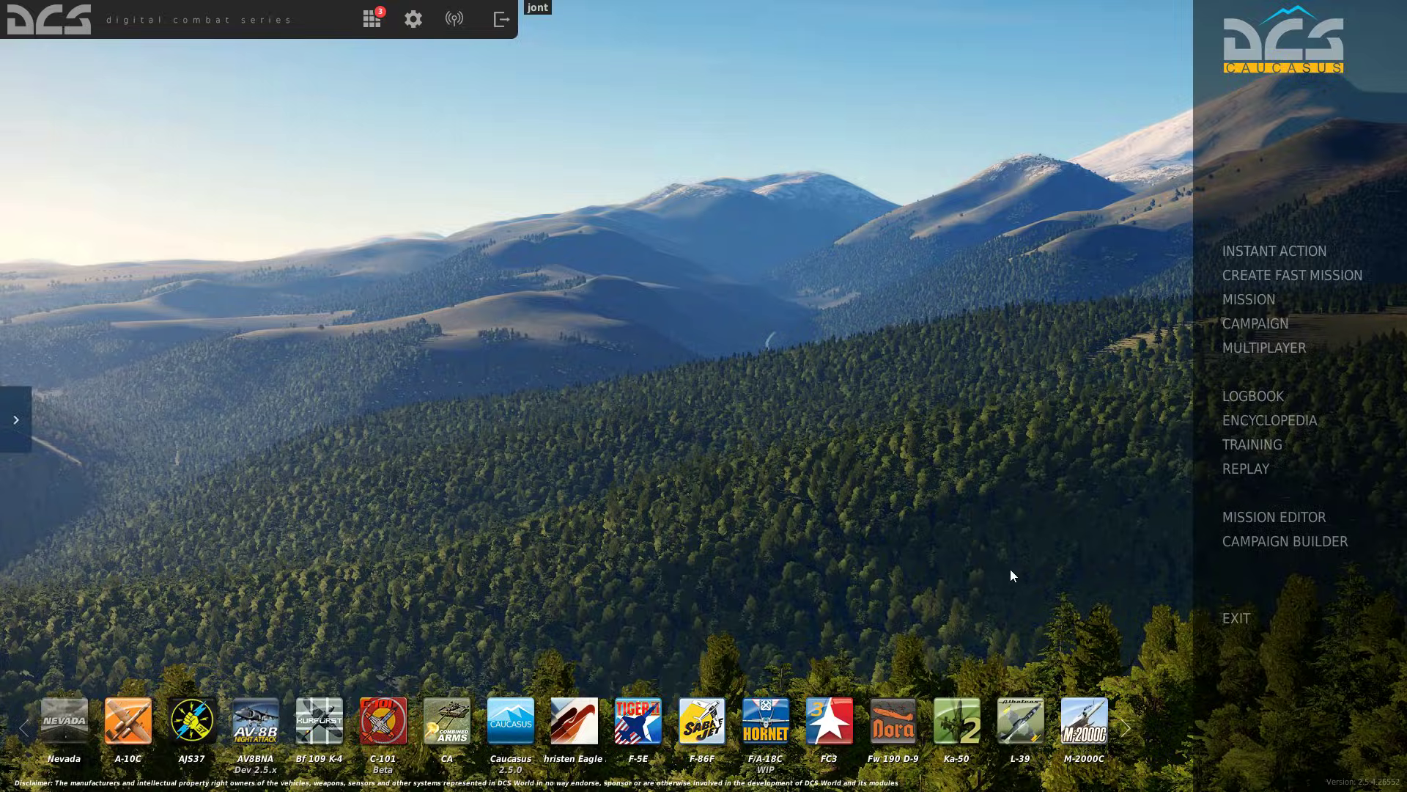